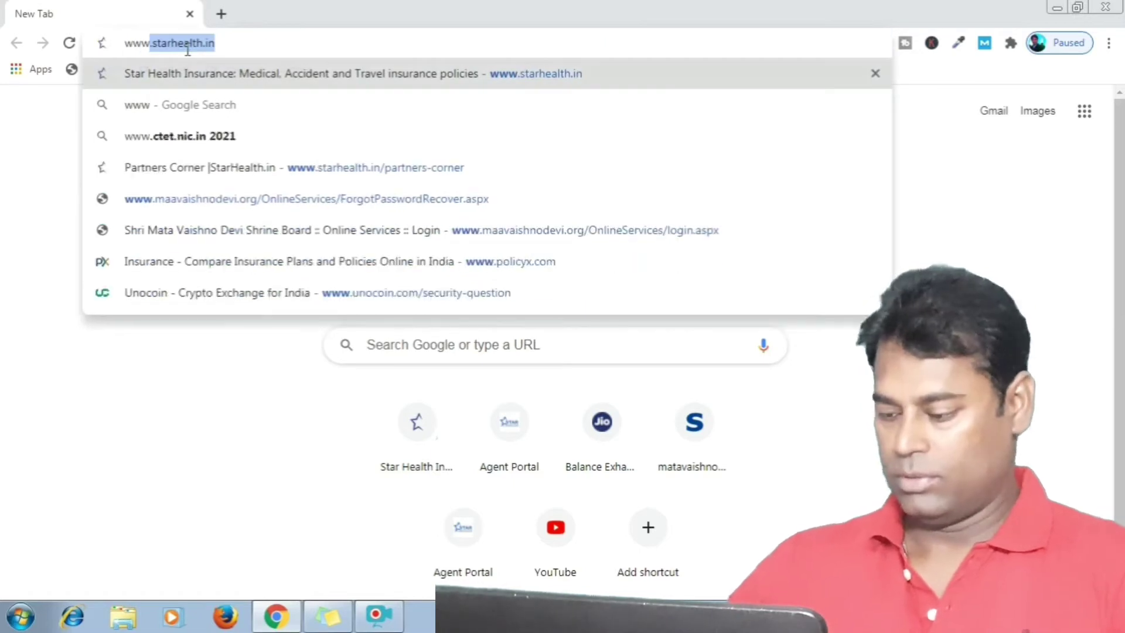
Step: Load starhealth.in, open Login > Intermediary Portal > Agent Portal, and close the old portal tab
type(".starh")
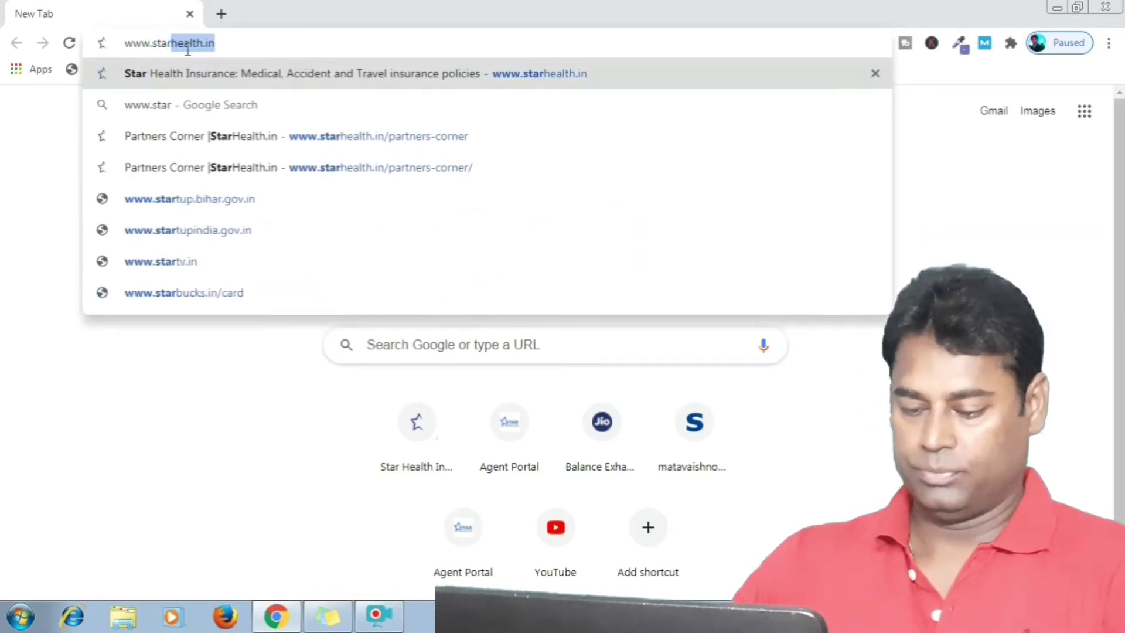
type("eal")
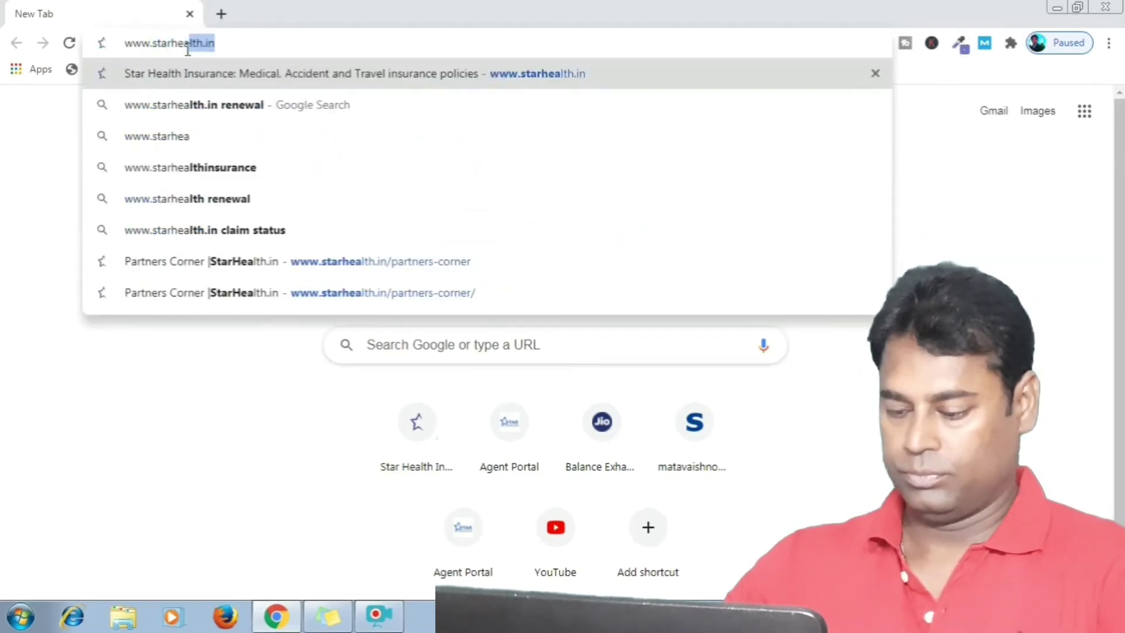
type("th.in")
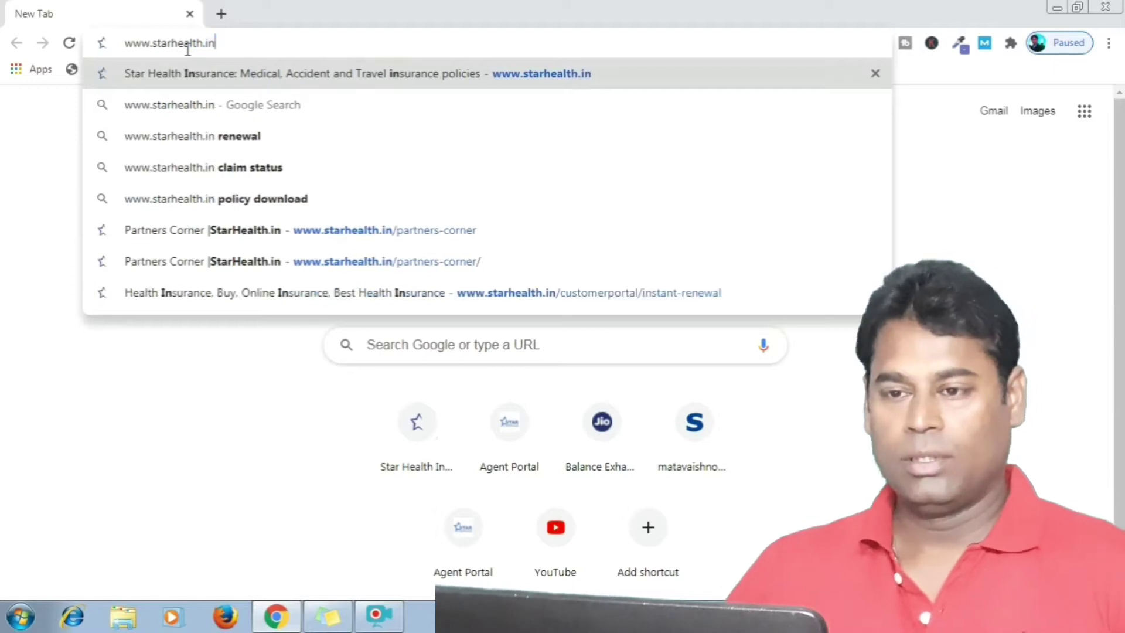
key("Return")
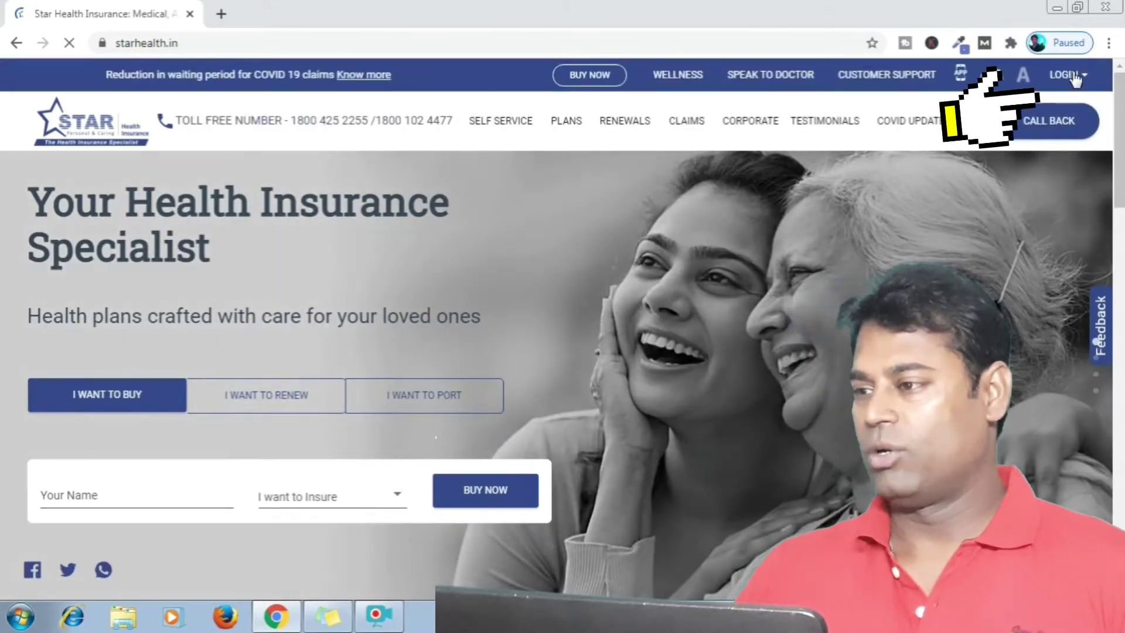
left_click(1074, 75)
left_click(1081, 201)
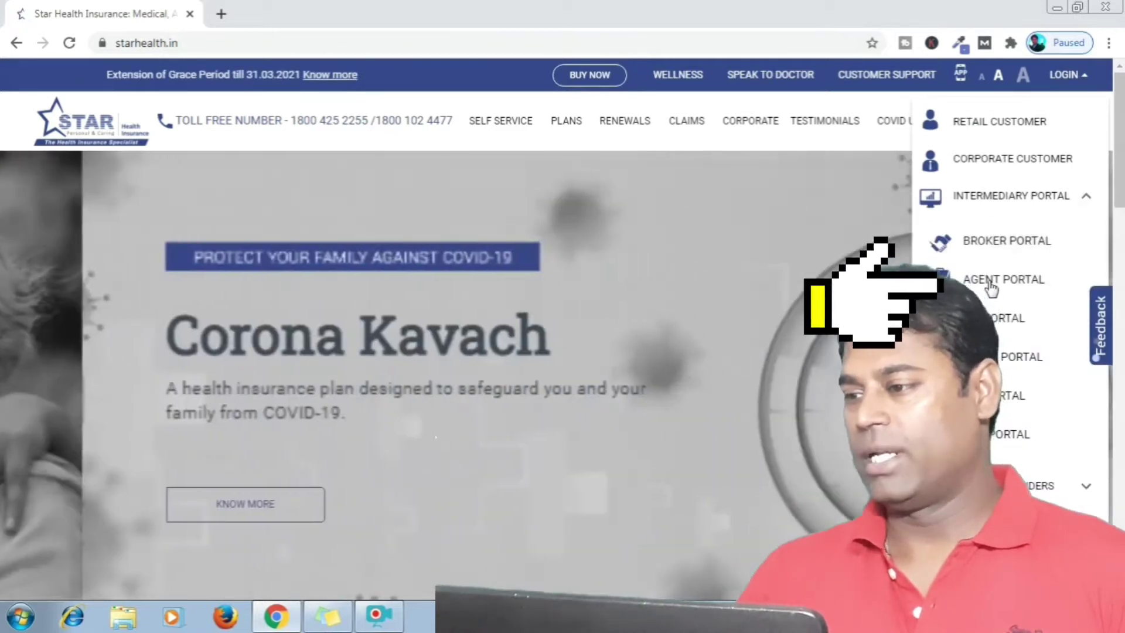
left_click(990, 283)
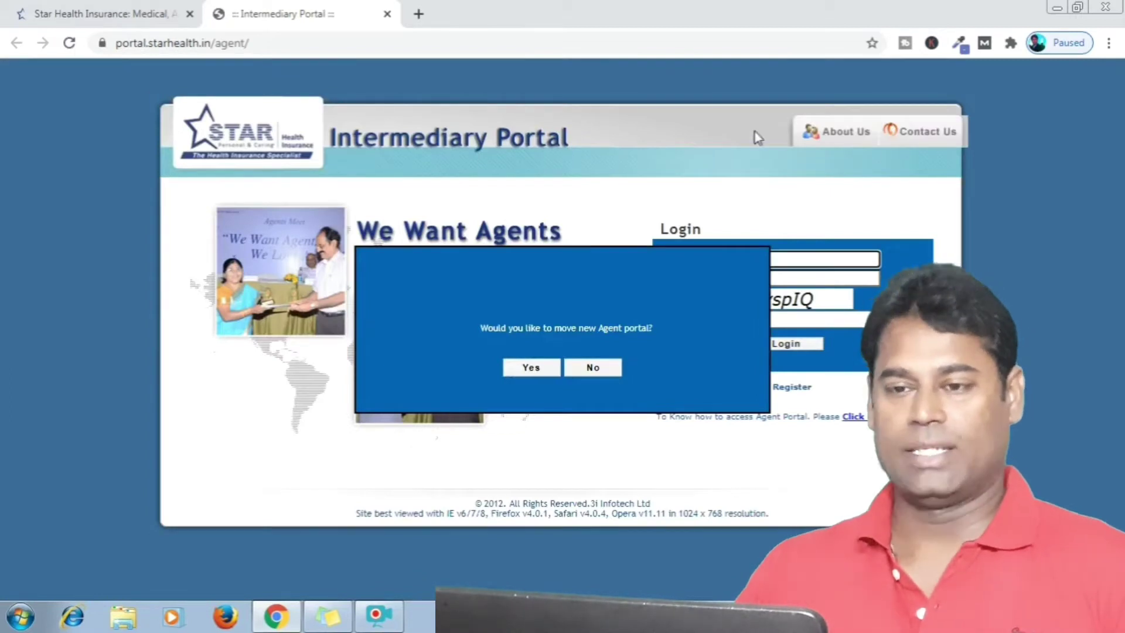
left_click(387, 15)
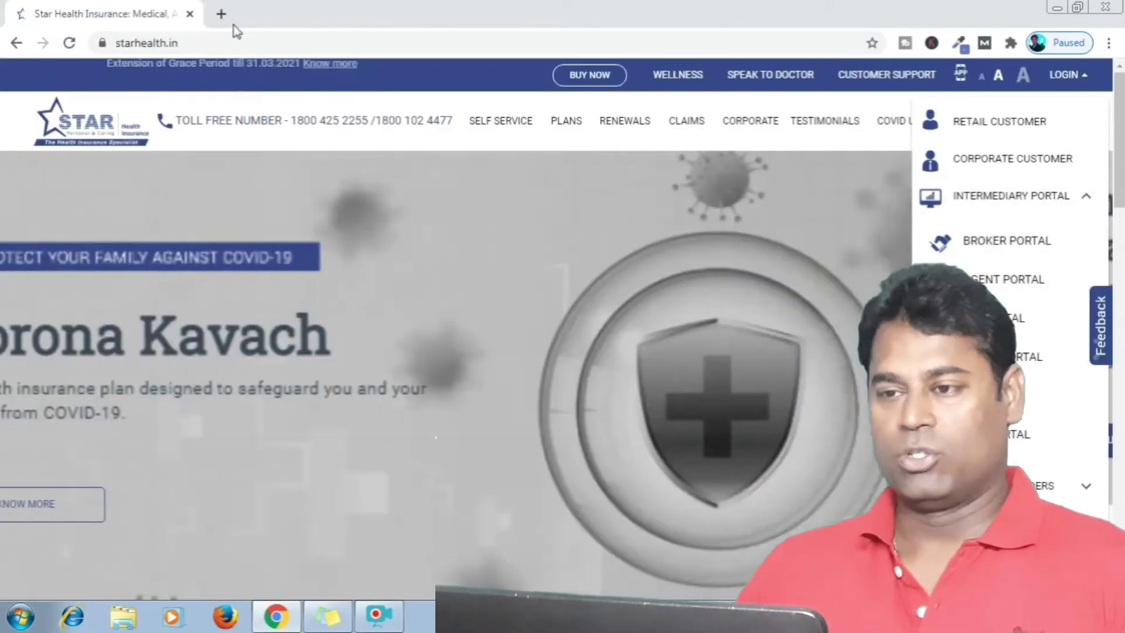
Step: Go to agent.starhealth.in in a new browser tab
left_click(221, 13)
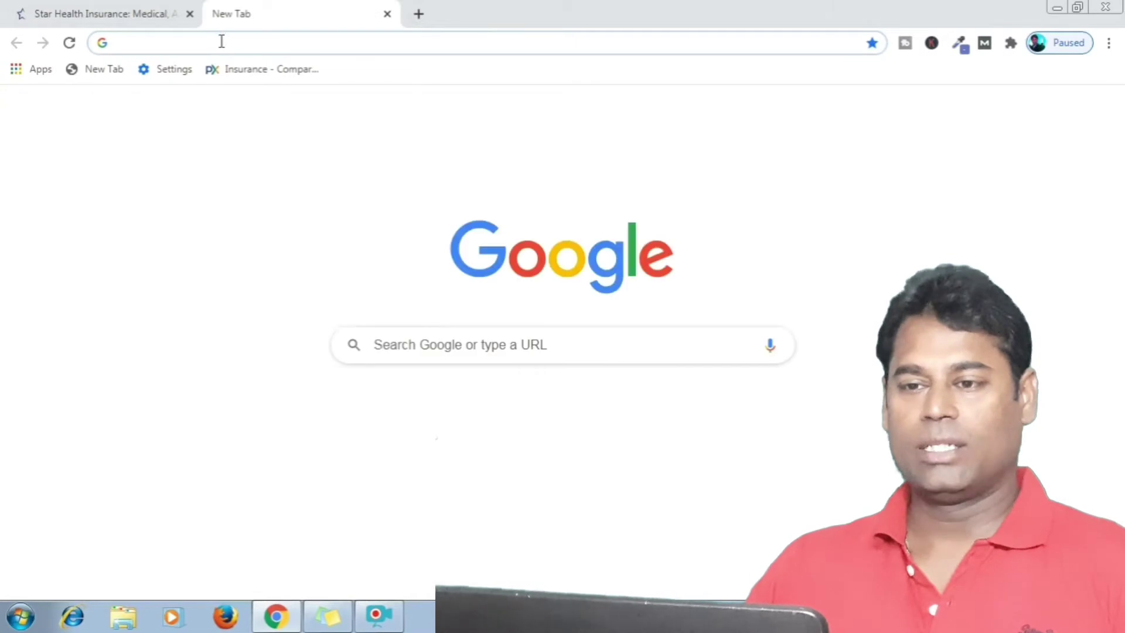
type("ag")
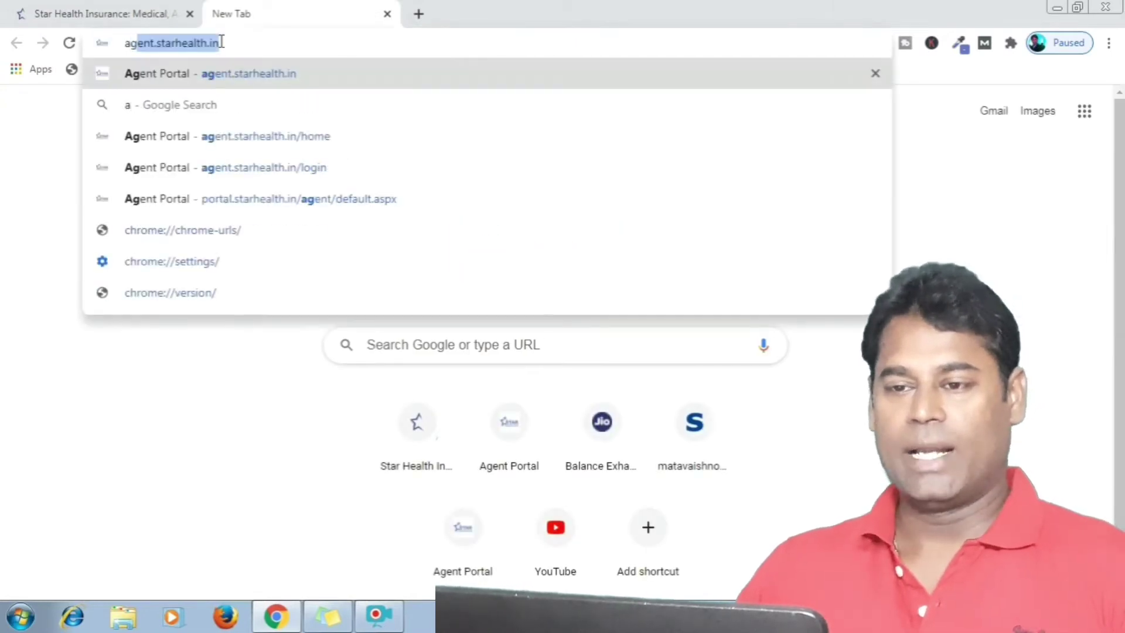
type("em")
key("BackSpace")
type("nt")
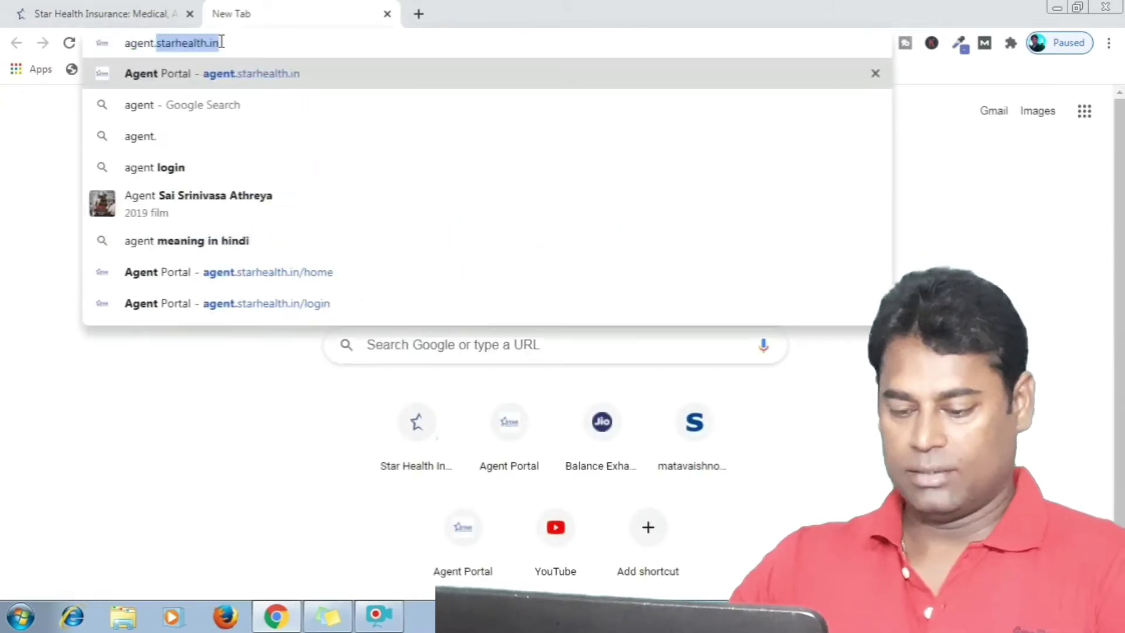
type(".starhe")
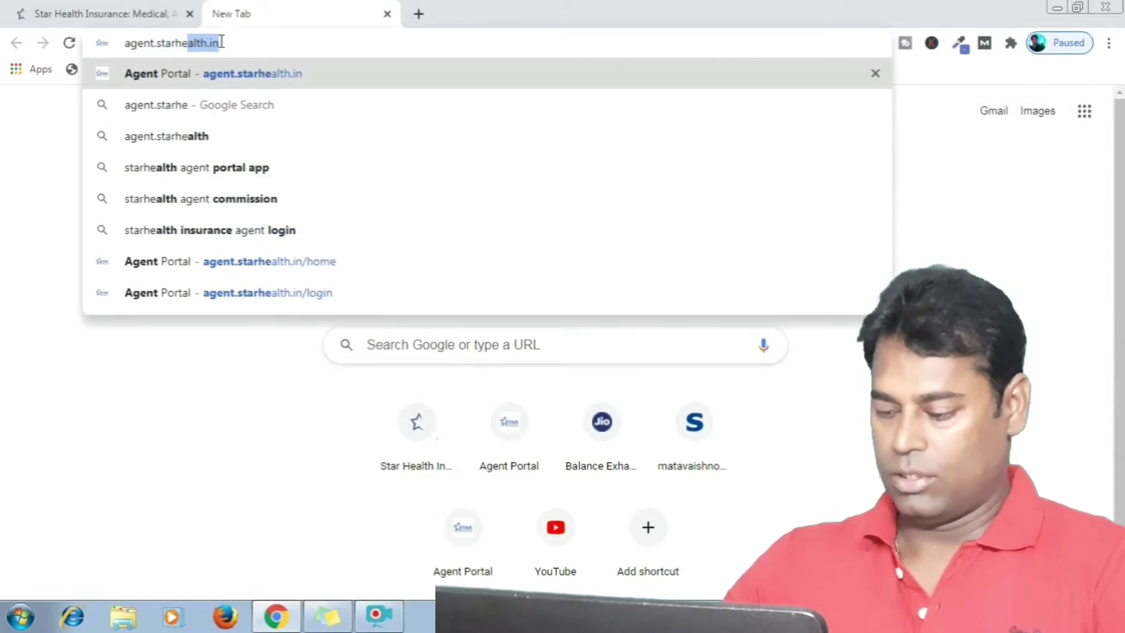
type("alth.")
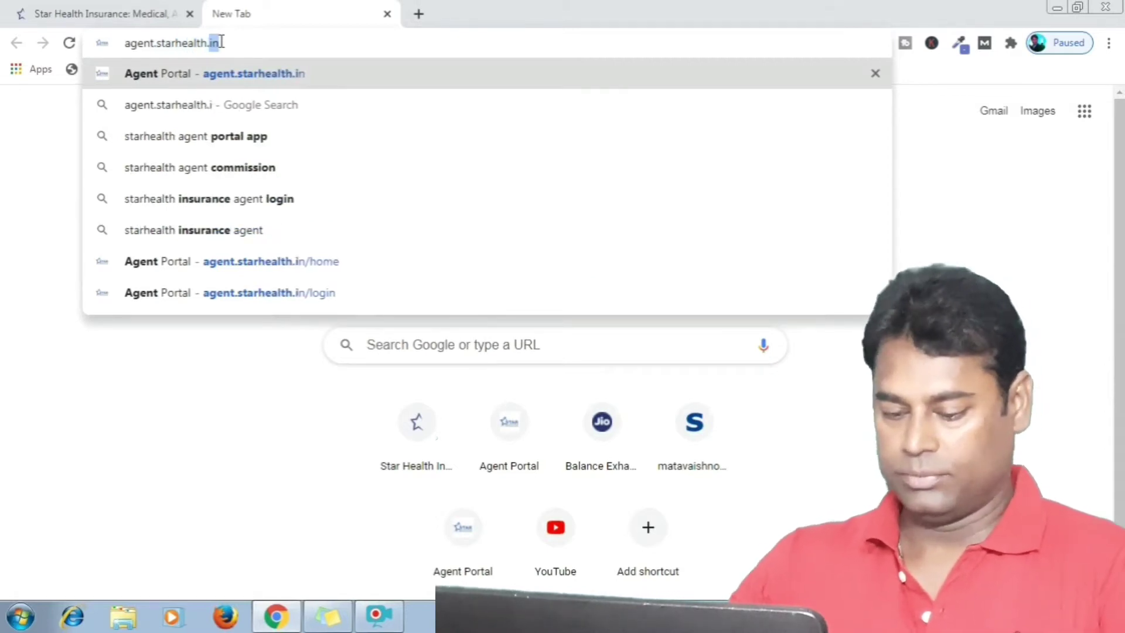
type("i")
key("Return")
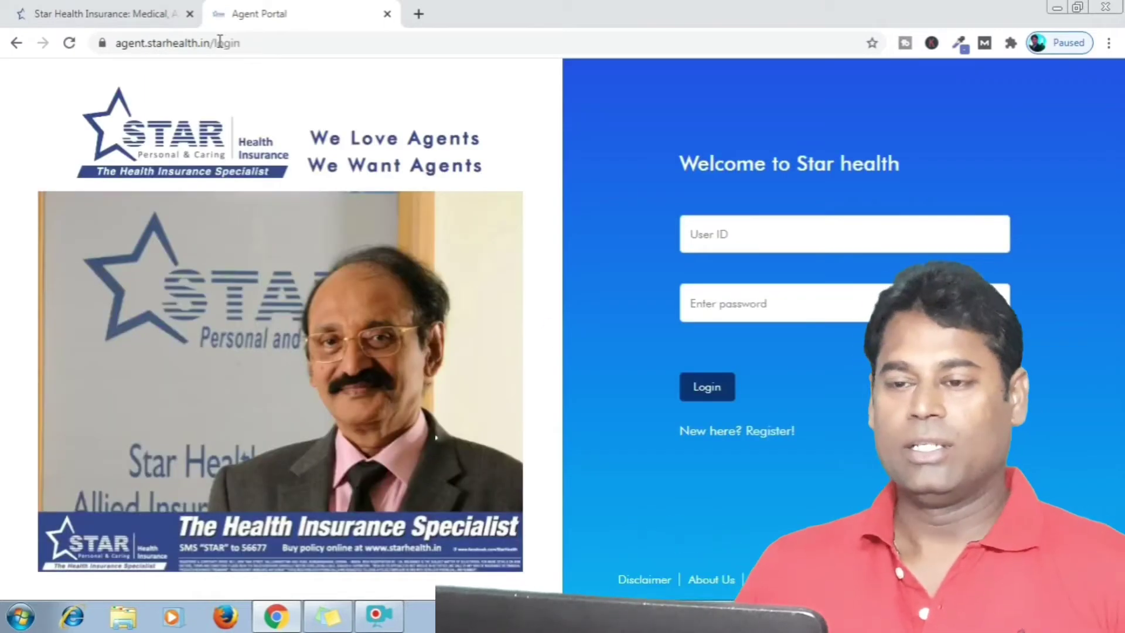
Step: Google 'star heaklt', open the Agent Portal result in a new tab, and close the extra tabs
left_click(419, 14)
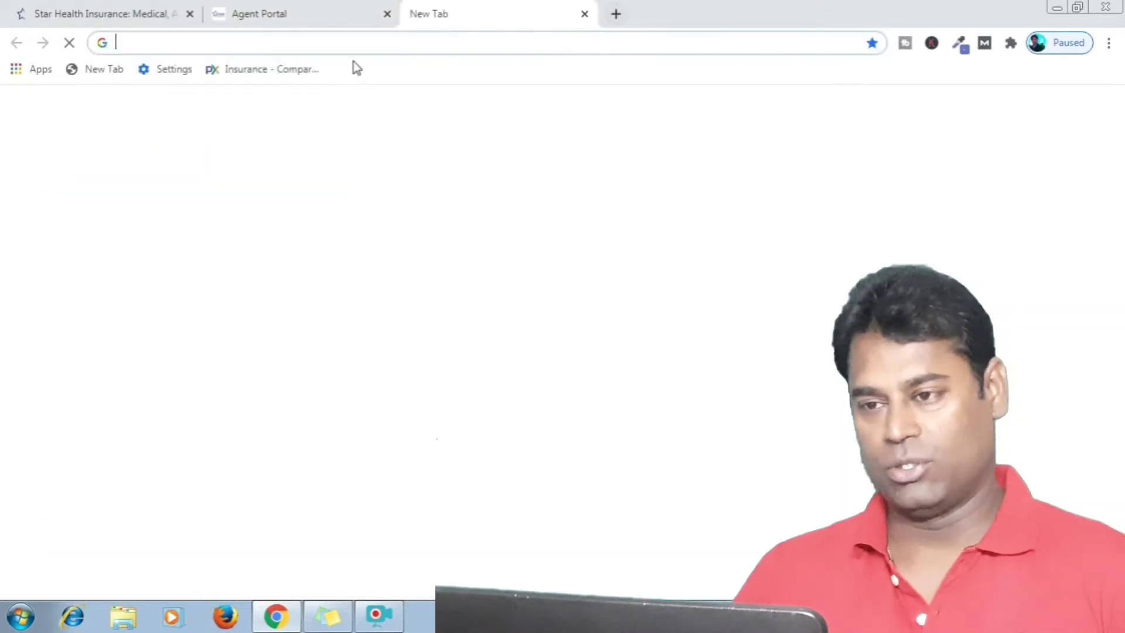
left_click(414, 336)
type("star heak")
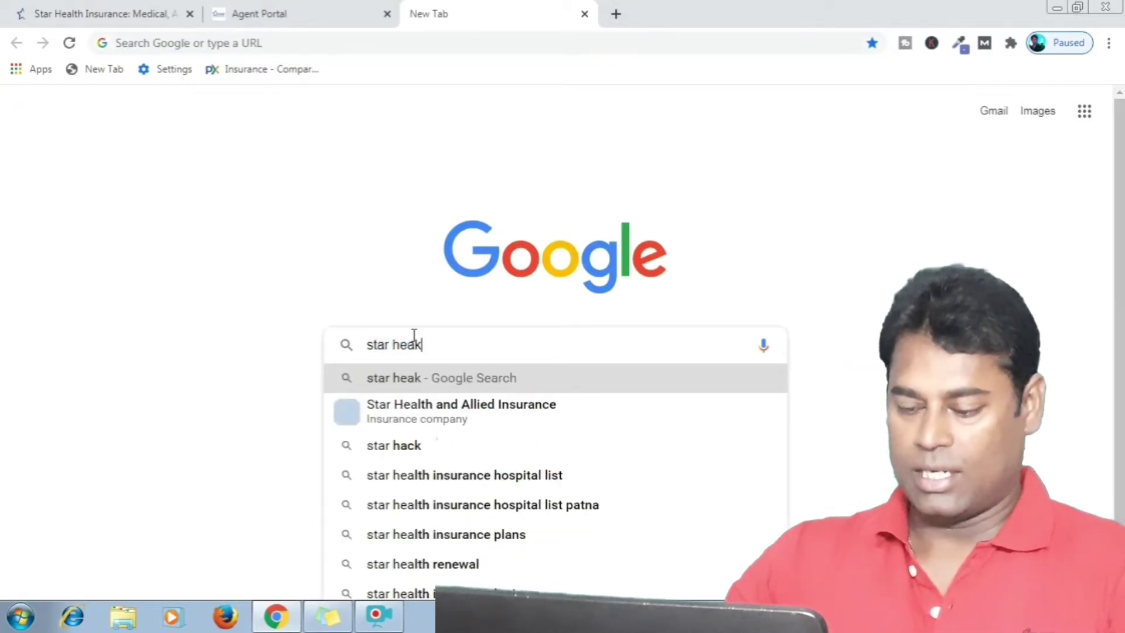
key("BackSpace")
type("lth")
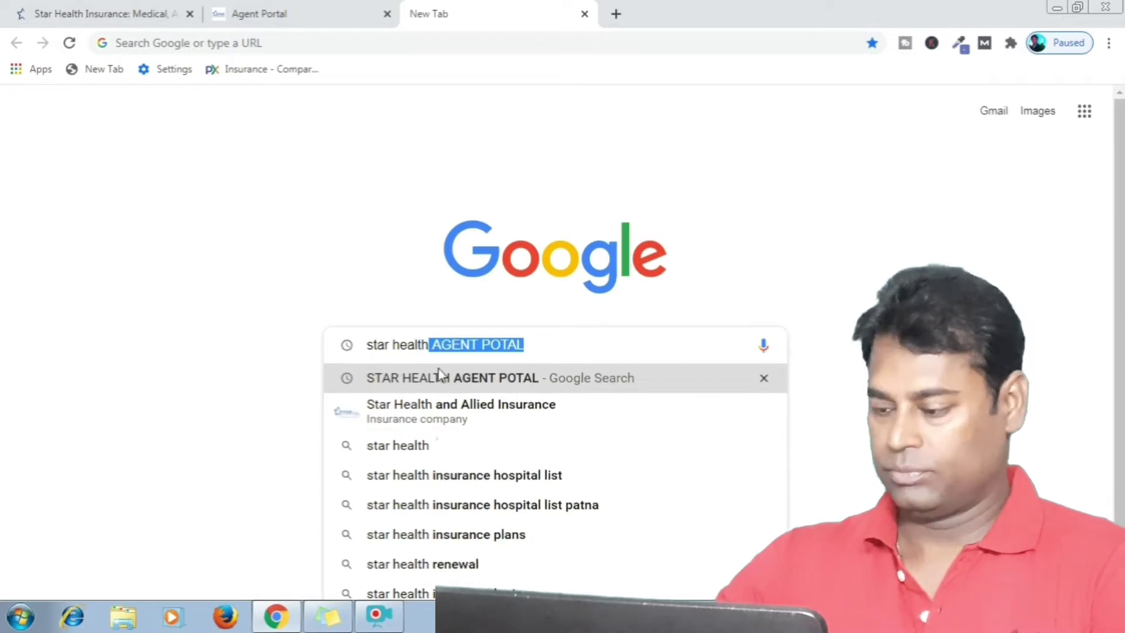
left_click(440, 378)
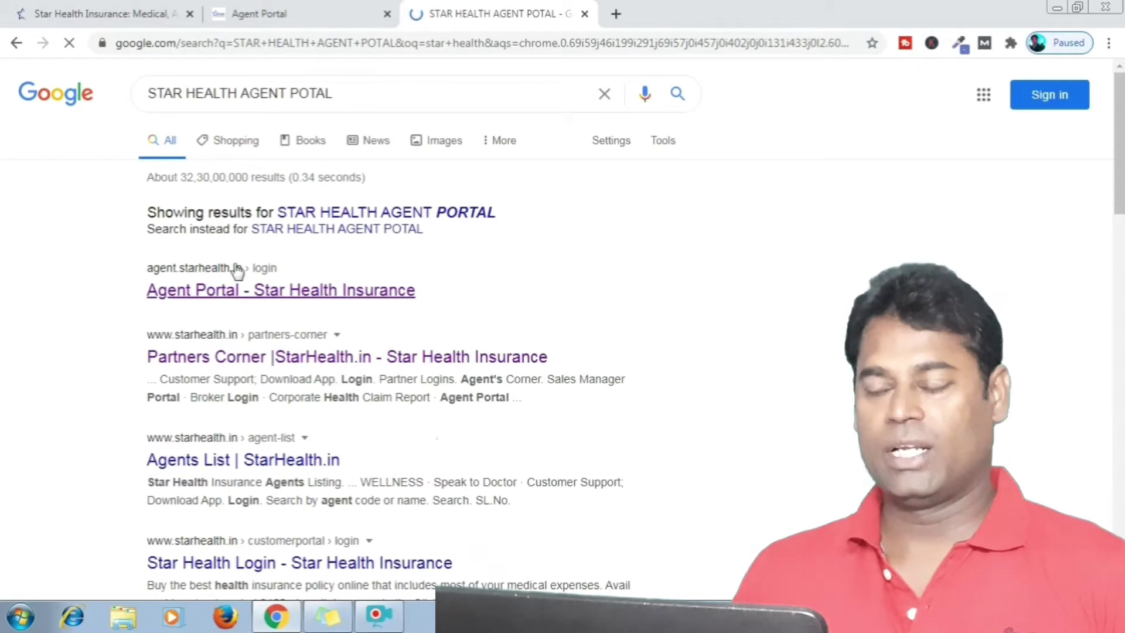
right_click(210, 288)
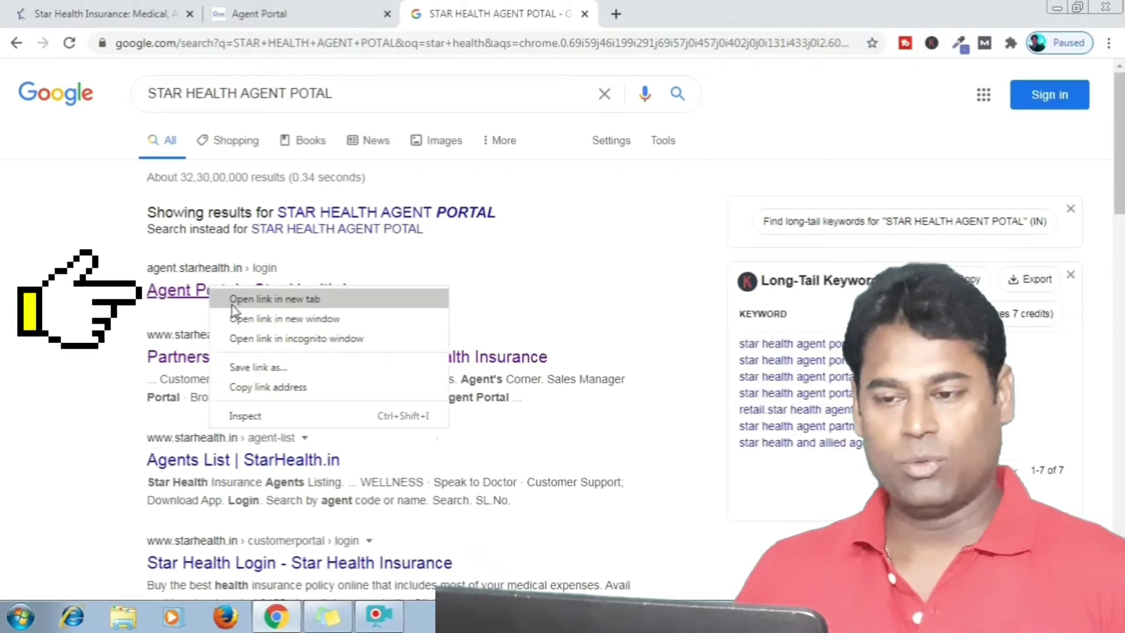
left_click(274, 299)
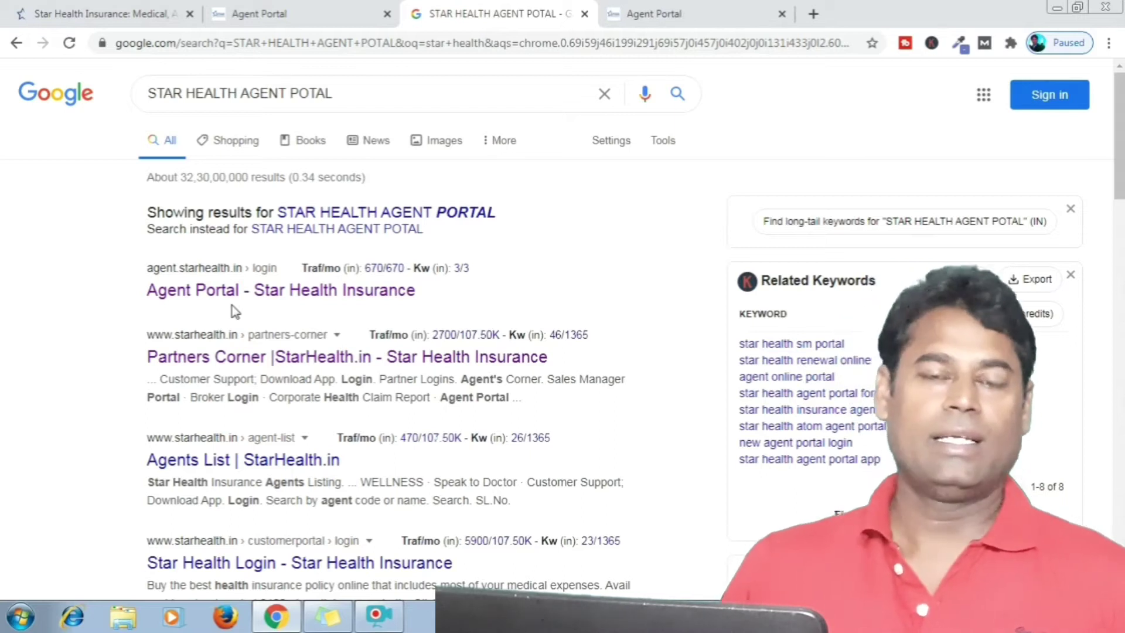
left_click(603, 8)
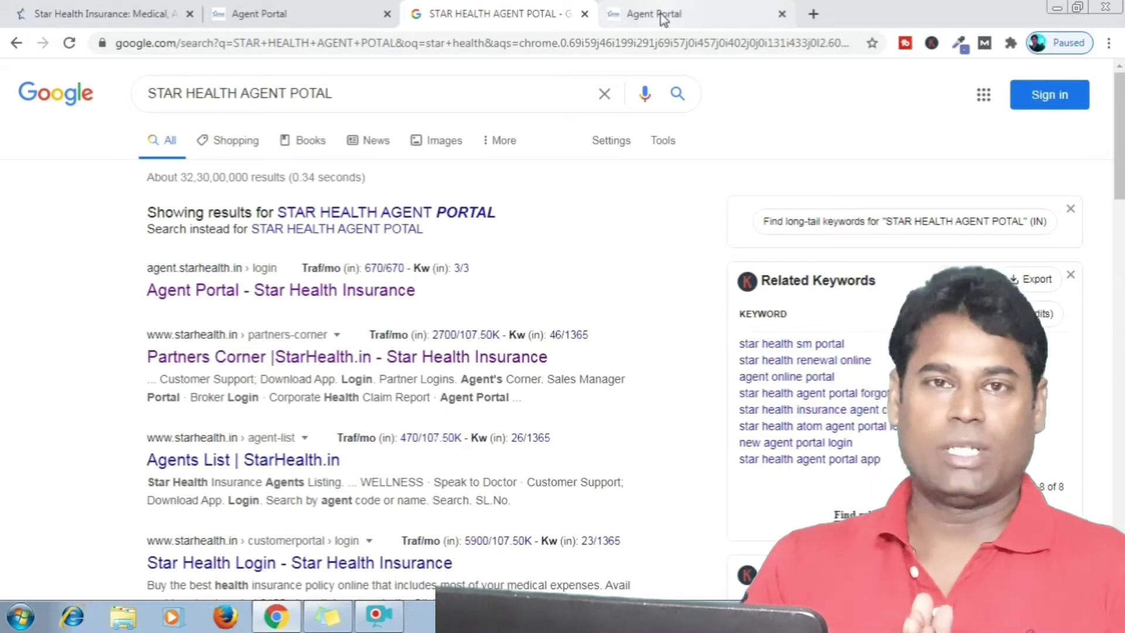
left_click(584, 15)
left_click(386, 14)
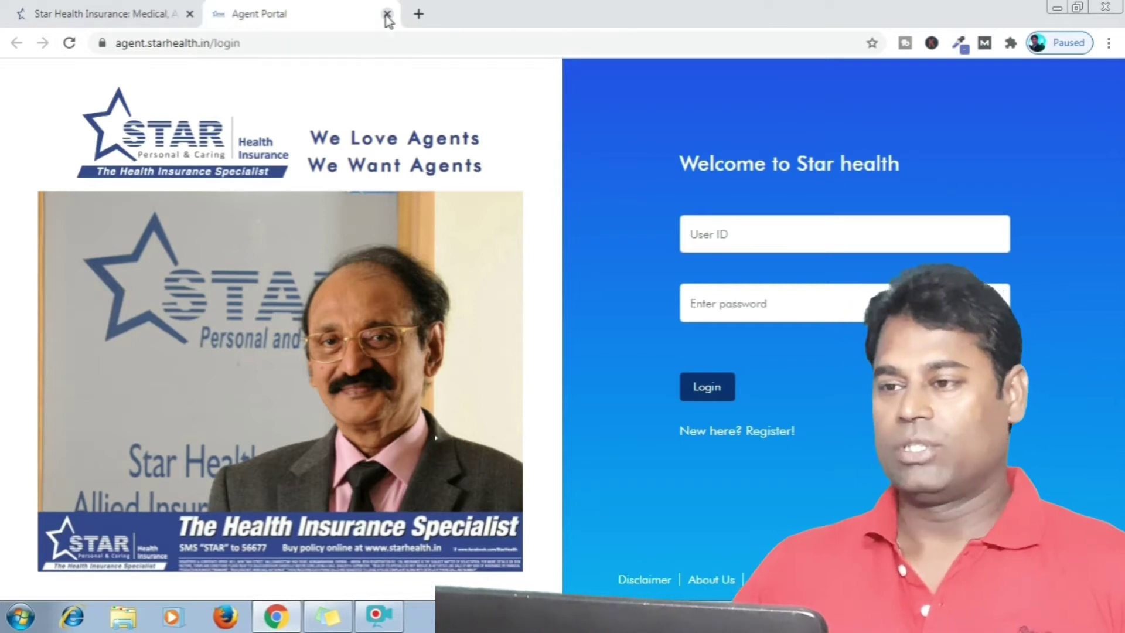
Step: Enter the saved agent user ID and account password, then submit the login
left_click(729, 226)
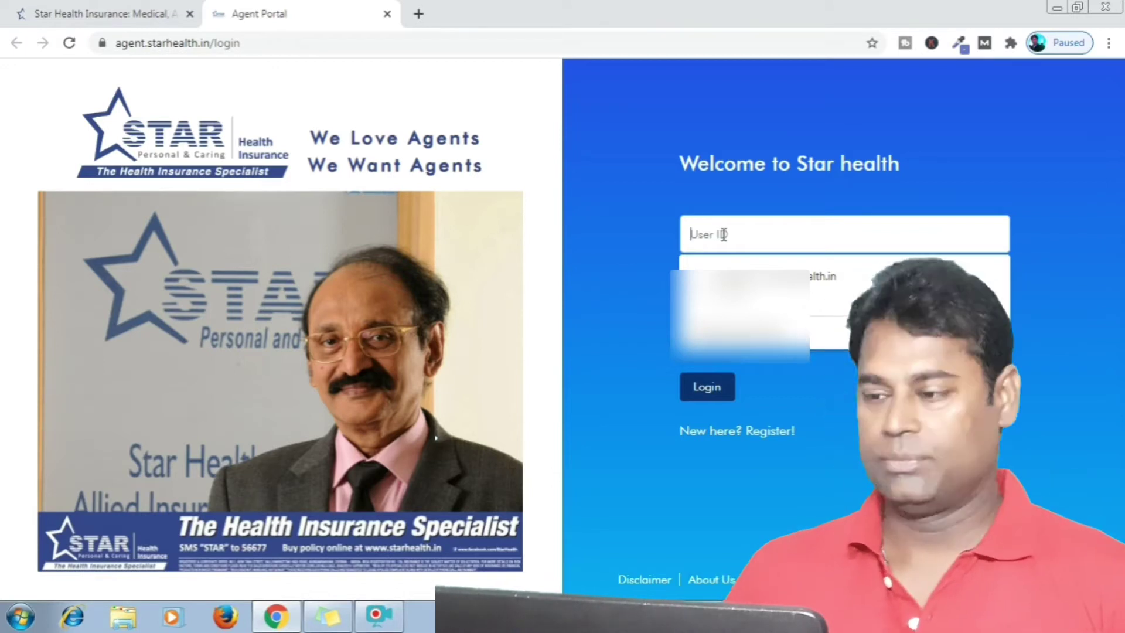
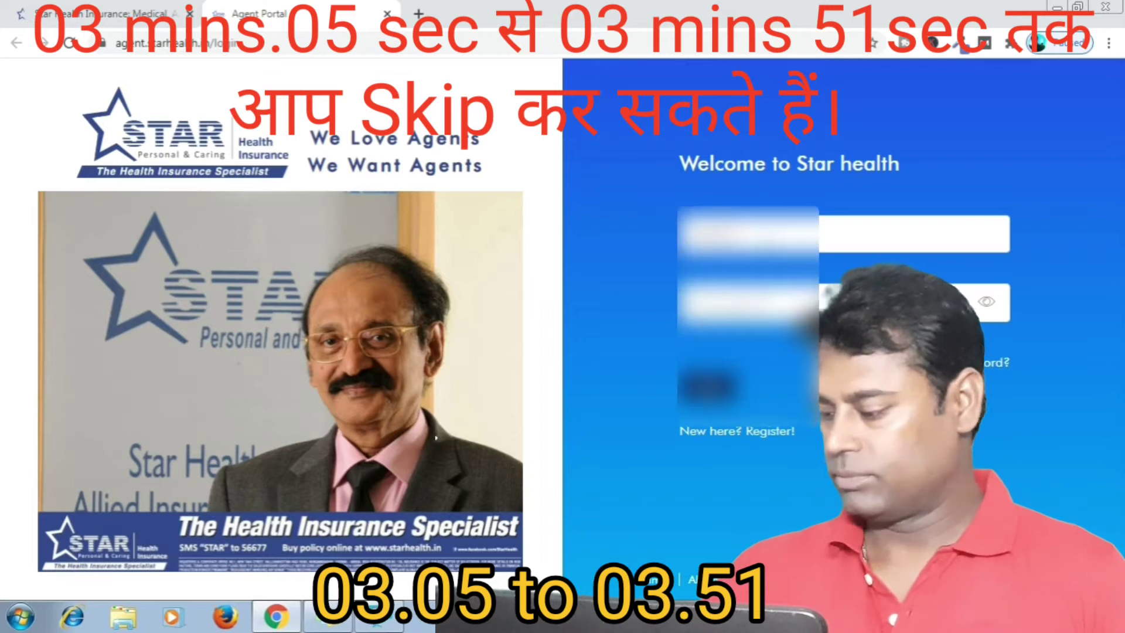
key("Down")
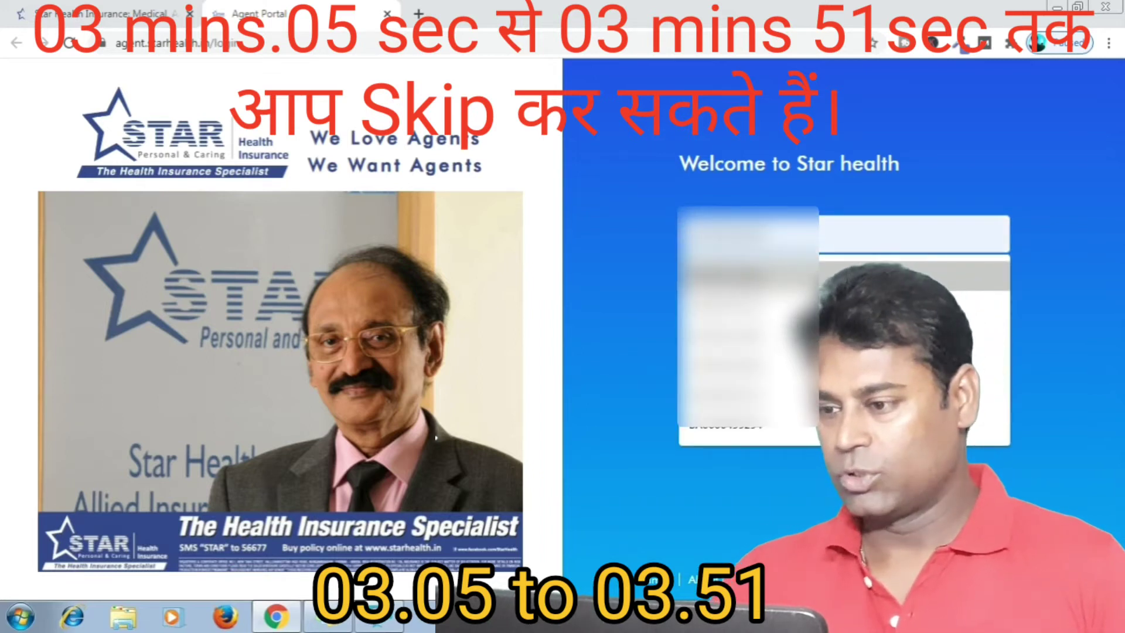
key("Return")
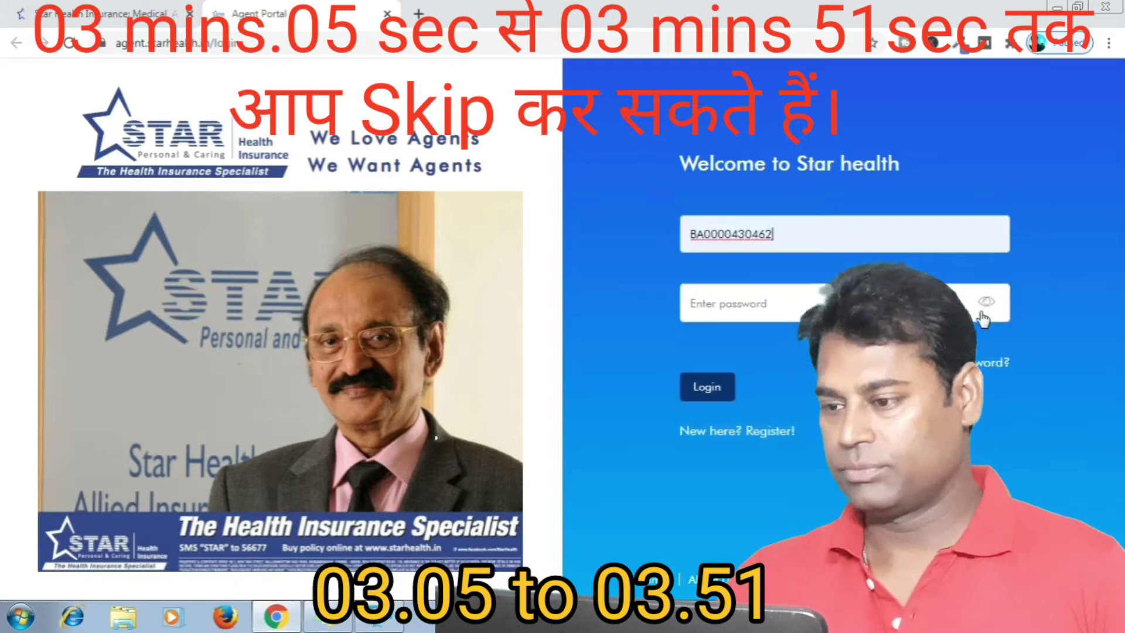
left_click(738, 304)
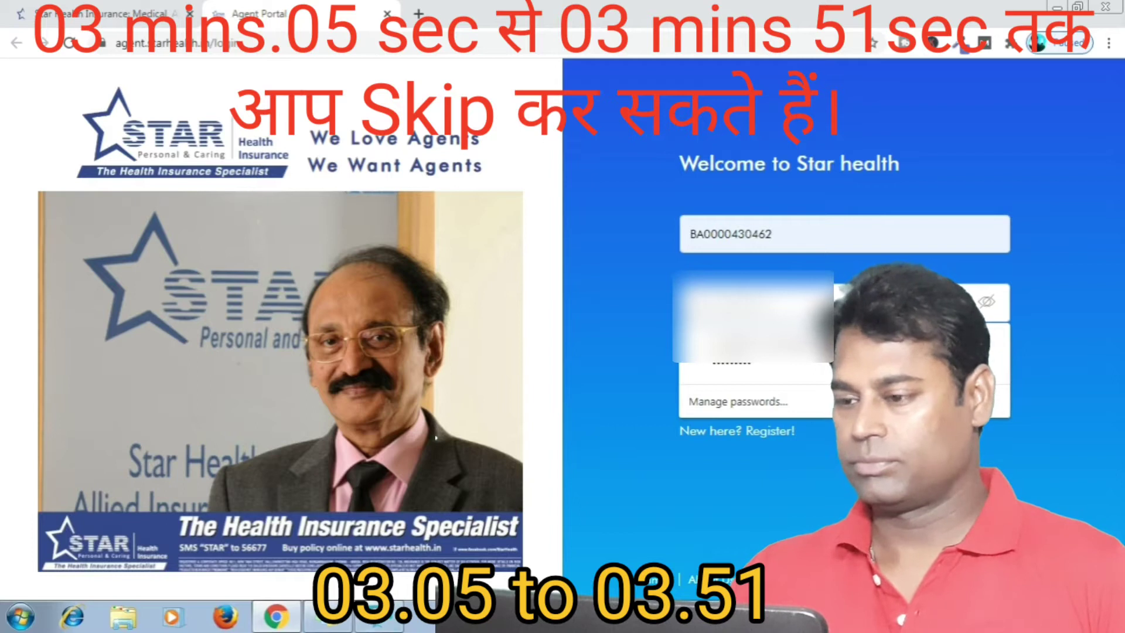
left_click(328, 619)
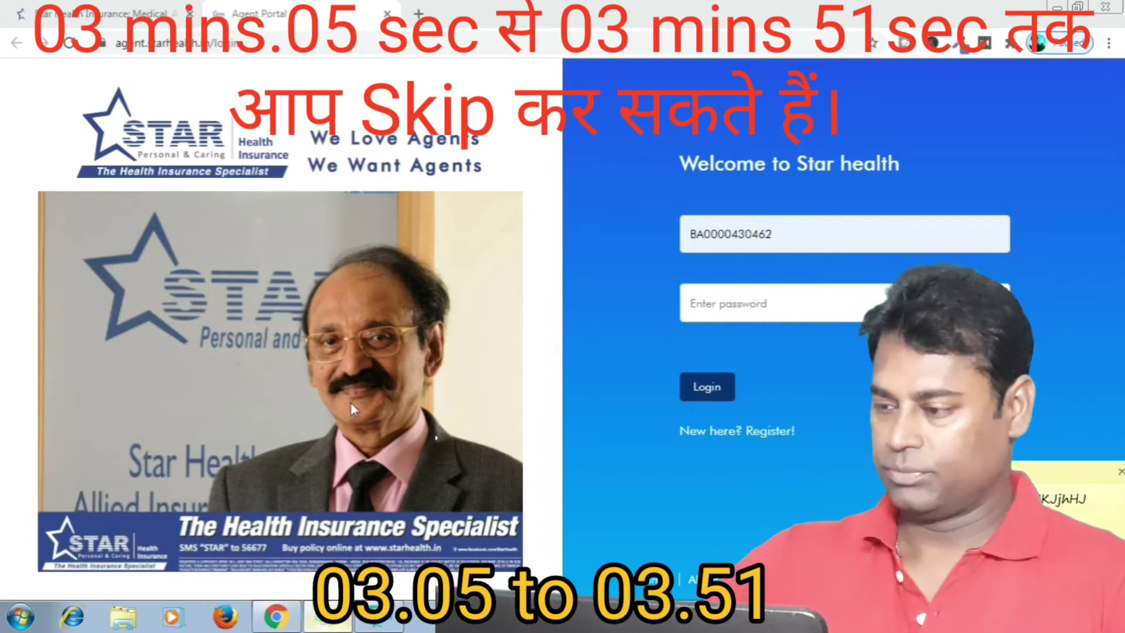
left_click(703, 303)
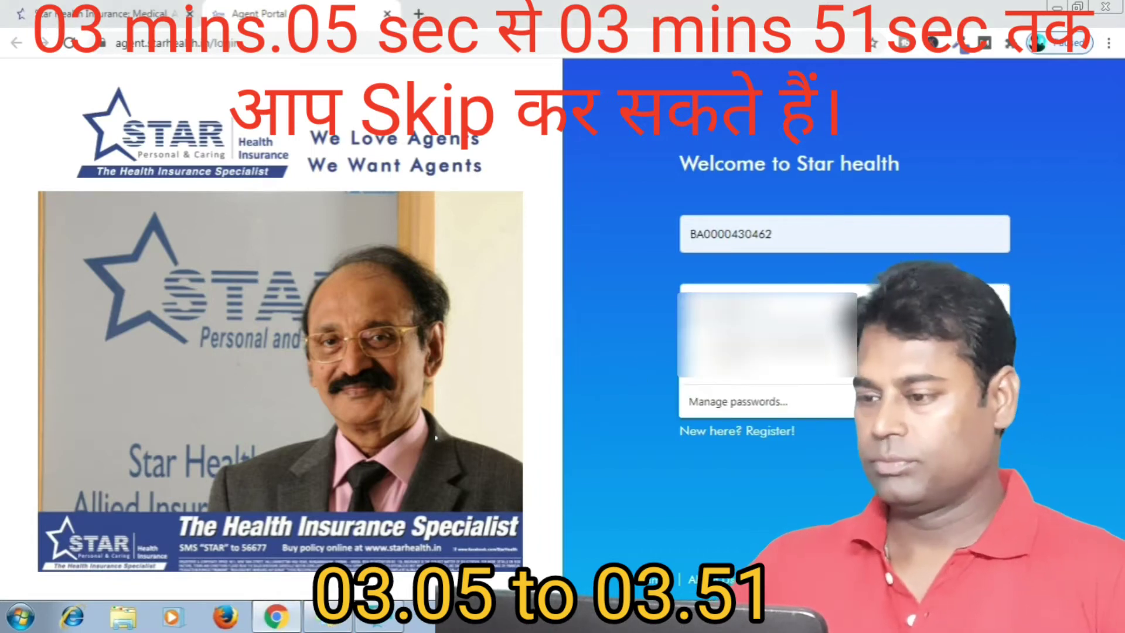
key("Escape")
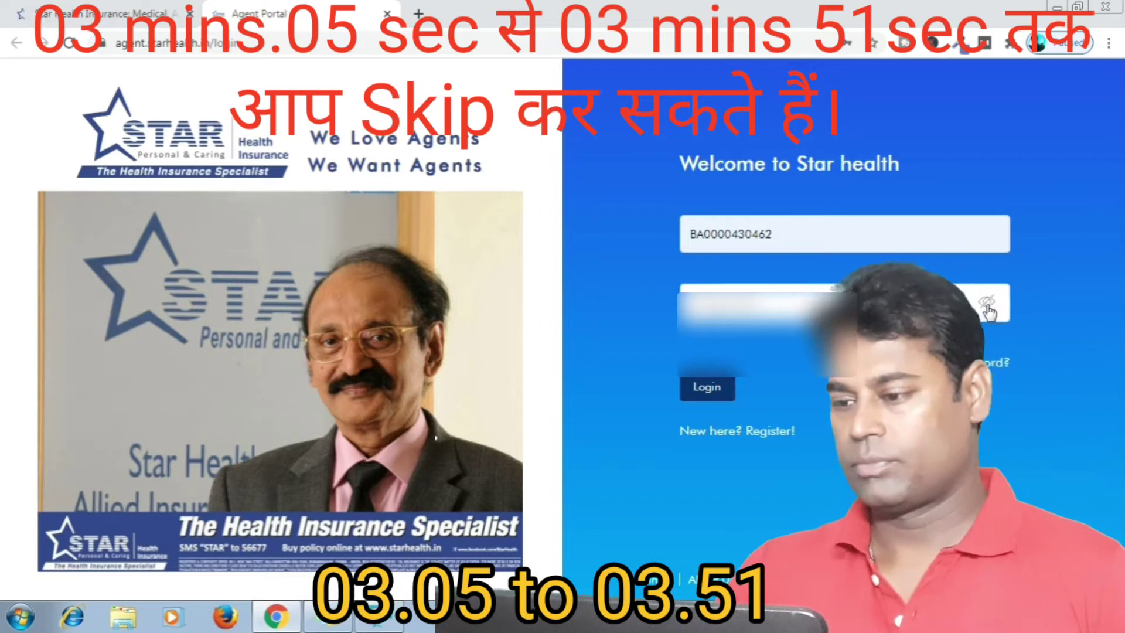
left_click(707, 379)
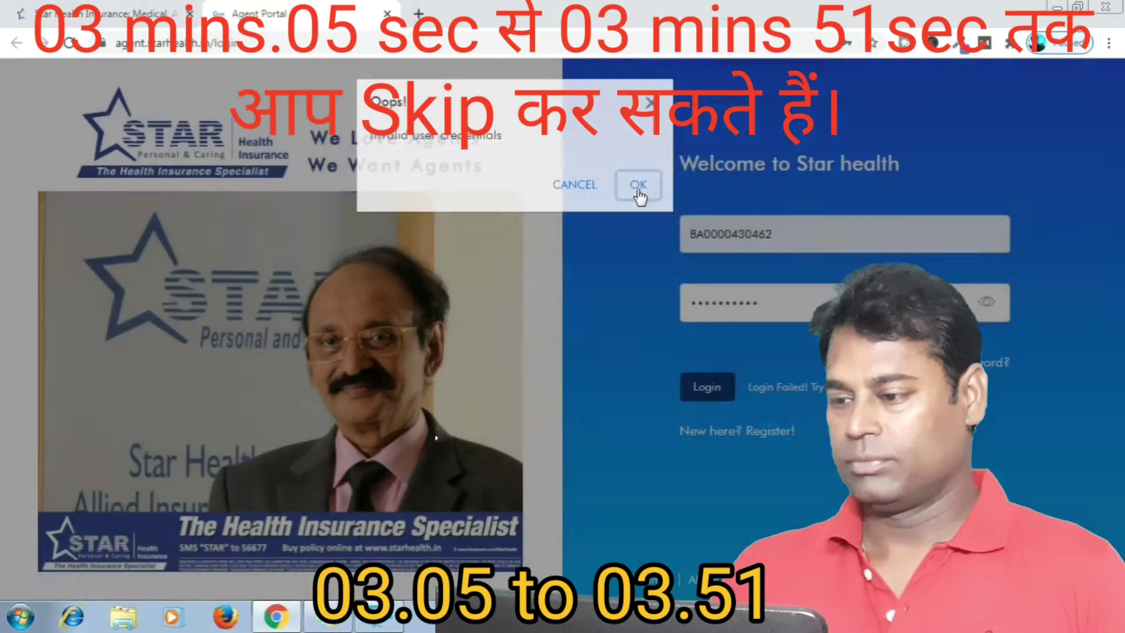
Step: Dismiss the invalid-credentials alert, choose the other saved agent account, and log in again
left_click(638, 185)
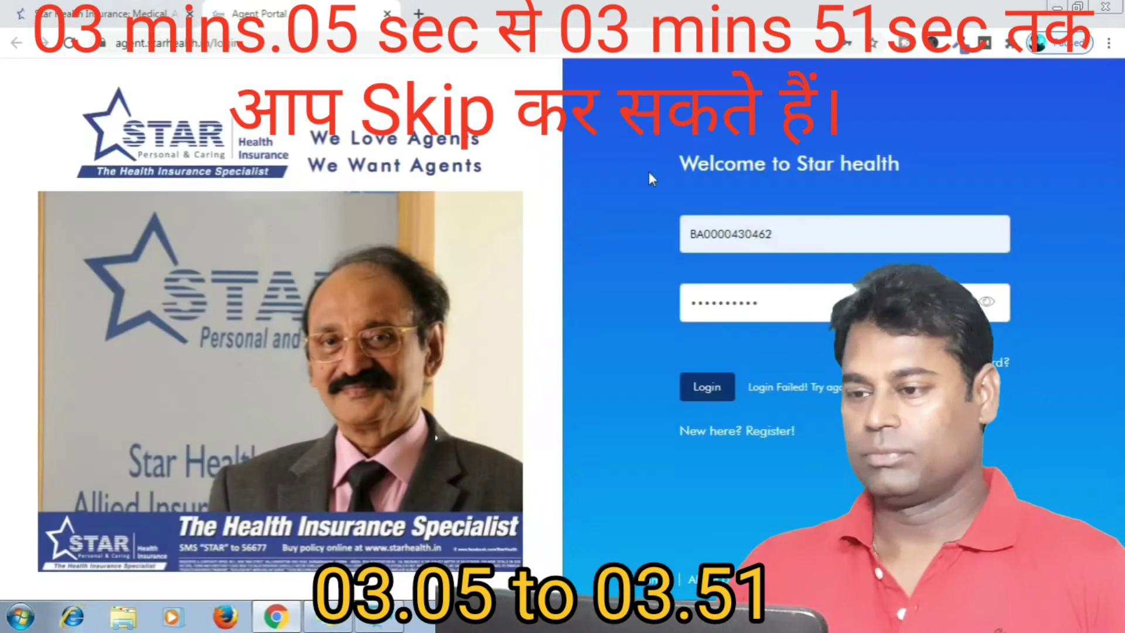
left_click(883, 242)
key("BackSpace")
key("BackSpace")
key("BackSpace")
key("BackSpace")
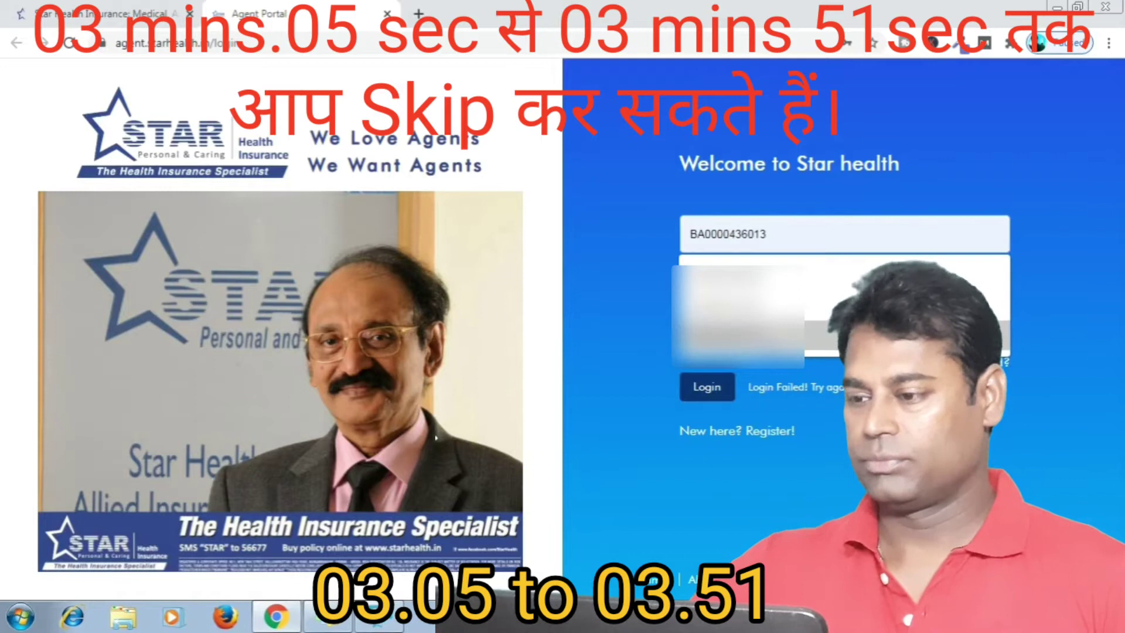
left_click(756, 339)
left_click(689, 389)
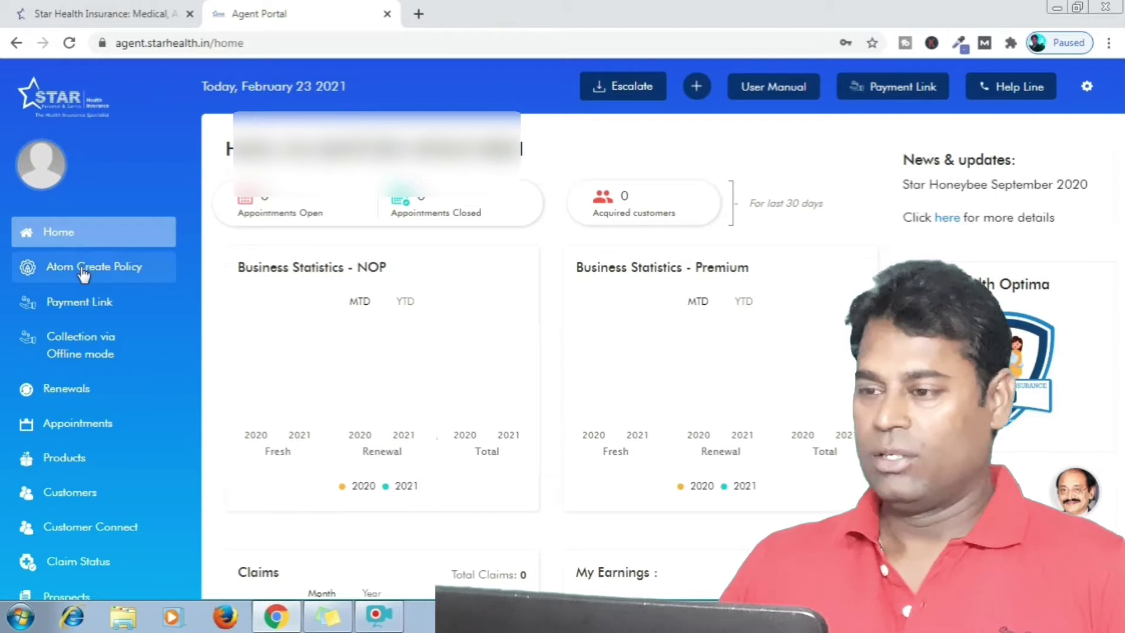
Step: Choose Atom Create Policy from the + menu and scroll to the Health Insurance plan cards
left_click(697, 88)
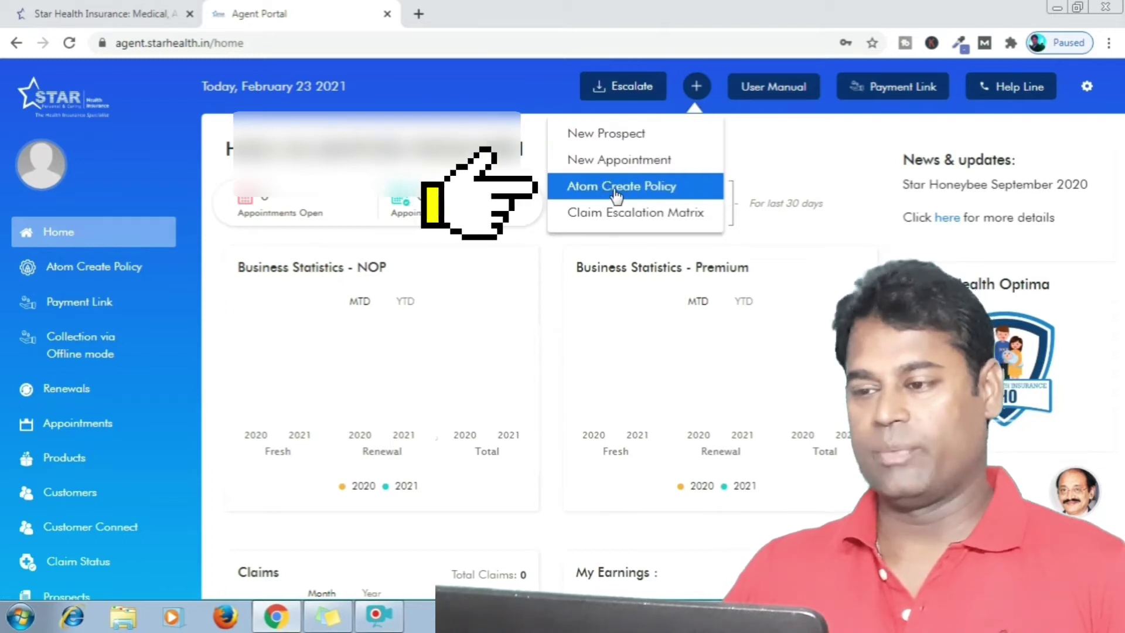
left_click(615, 192)
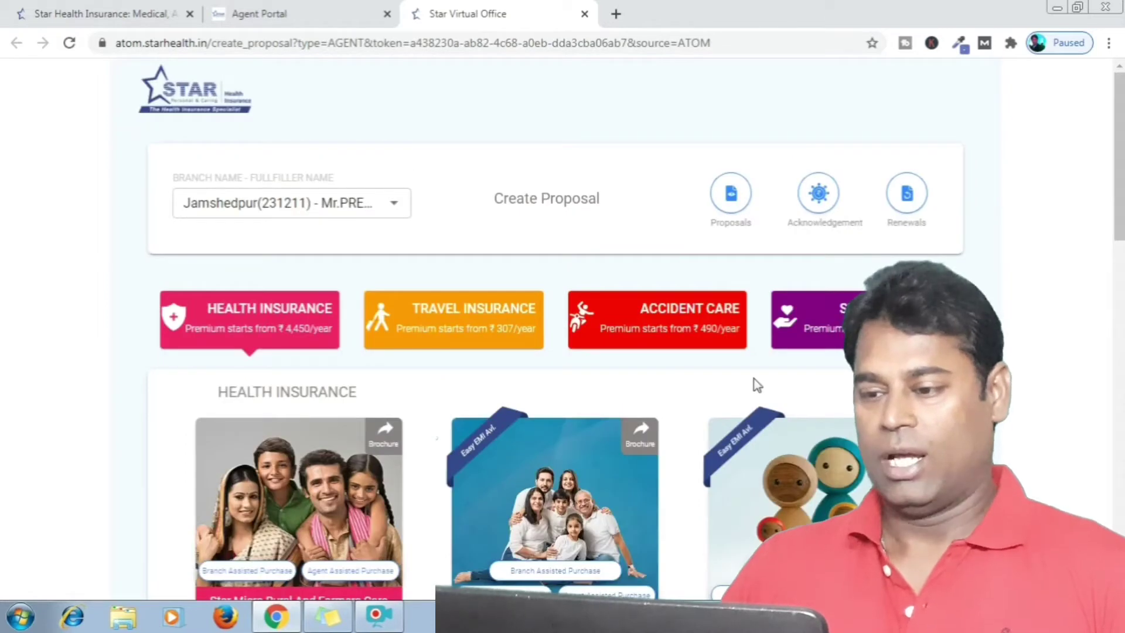
mouse_move(1120, 149)
left_mouse_down()
mouse_move(1120, 457)
mouse_move(1120, 208)
mouse_move(1120, 223)
left_mouse_up()
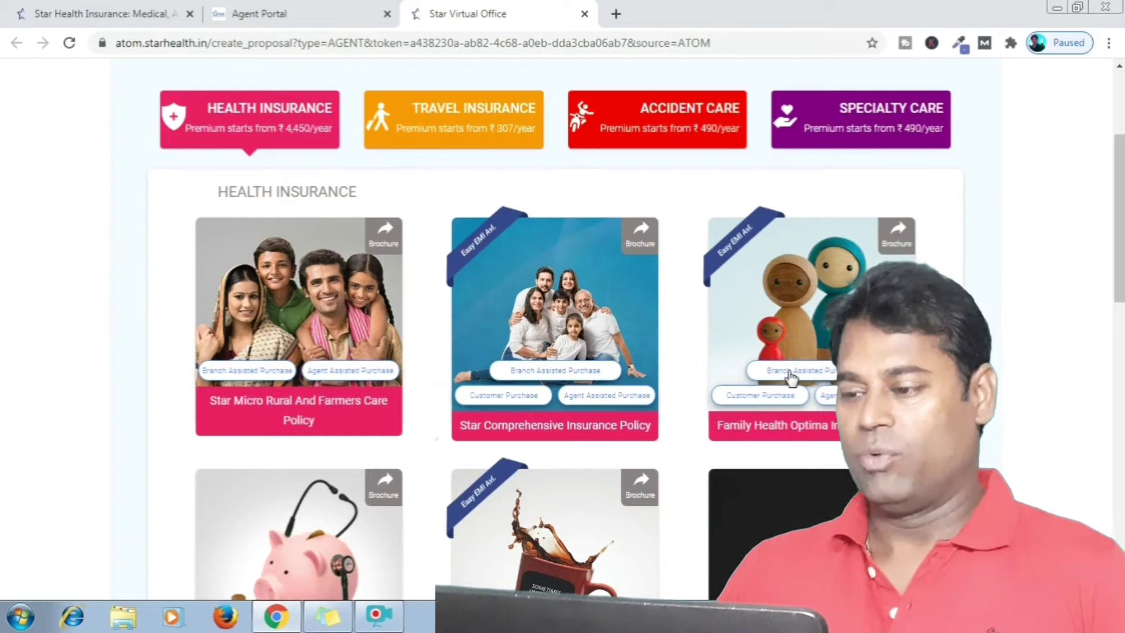
left_click(755, 397)
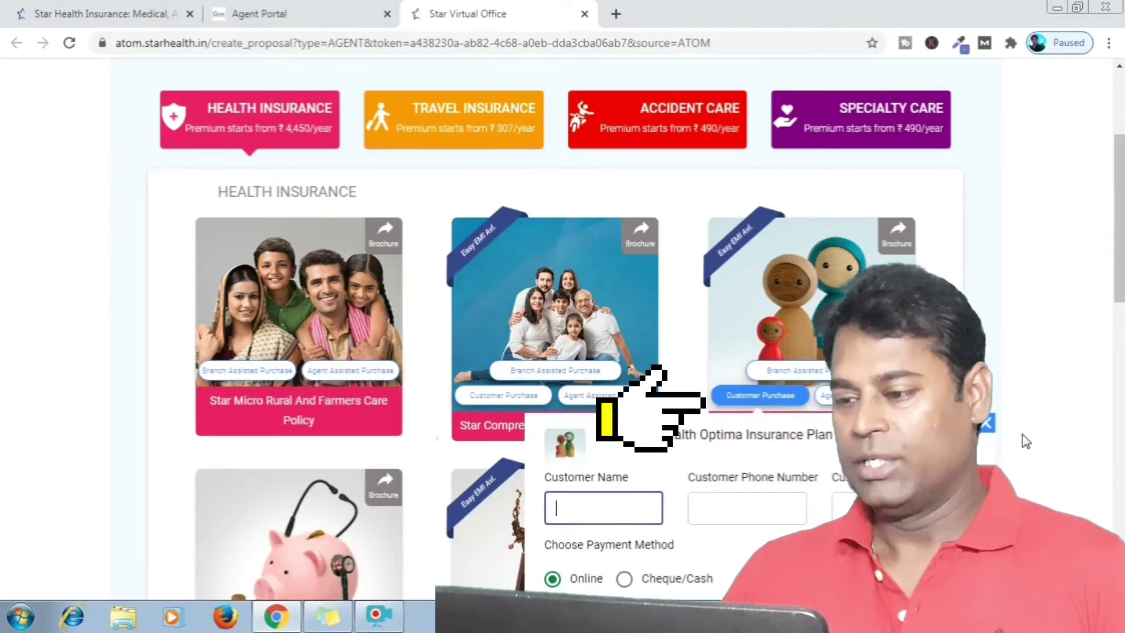
left_click_drag(1120, 271, 1120, 322)
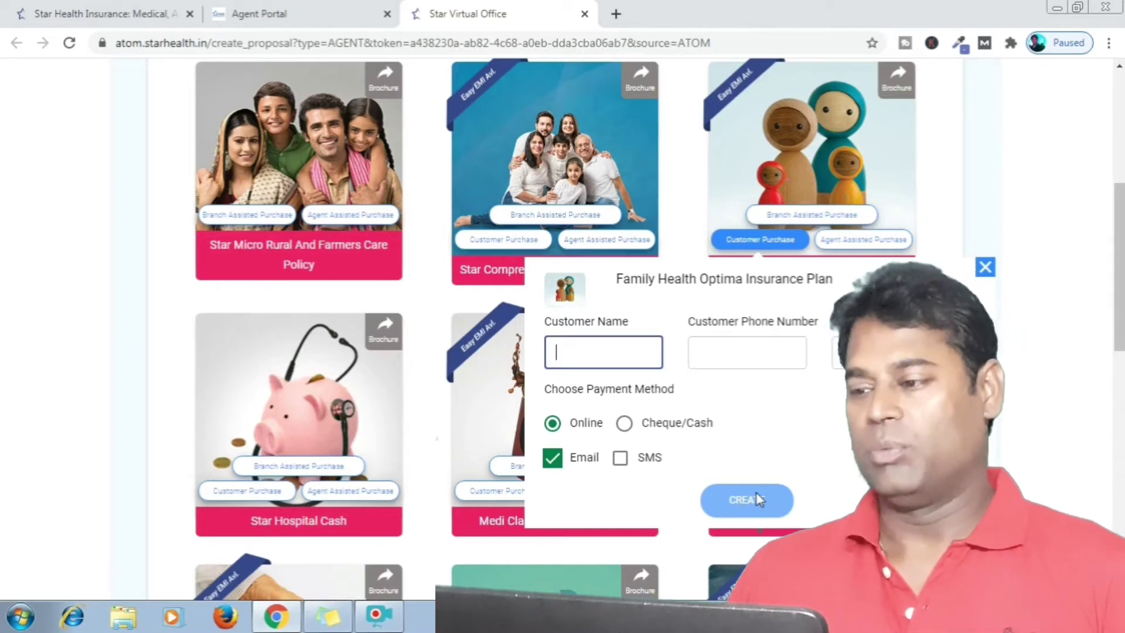
left_click(984, 268)
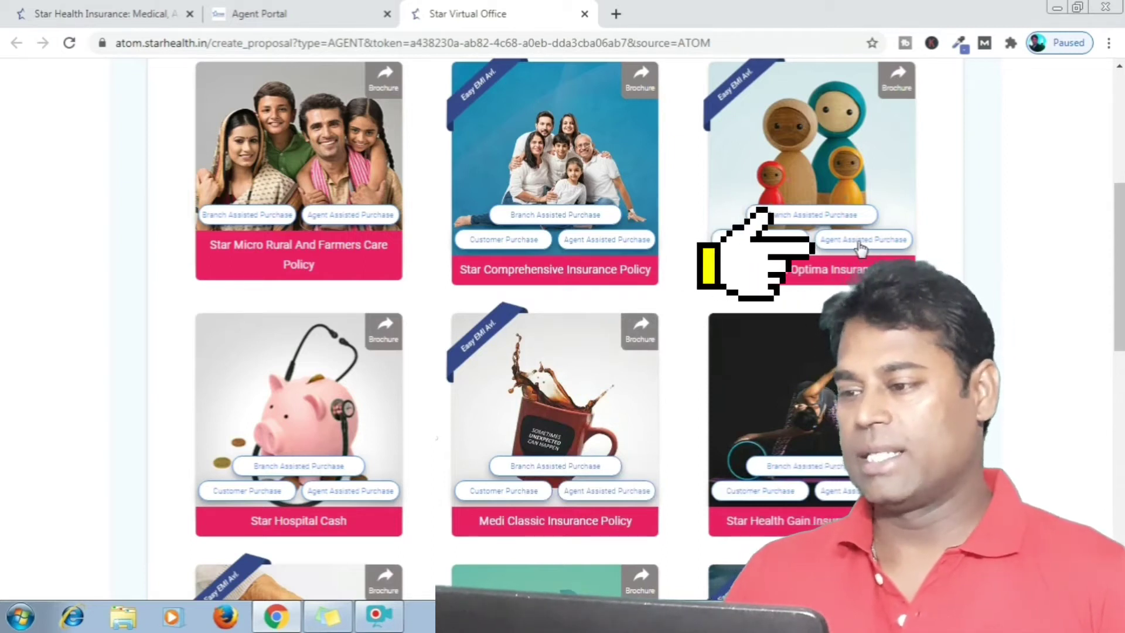
Step: Start Agent Assisted Purchase on Family Health Optima with the customer's name, phone and e-mail, then create it
left_click(861, 240)
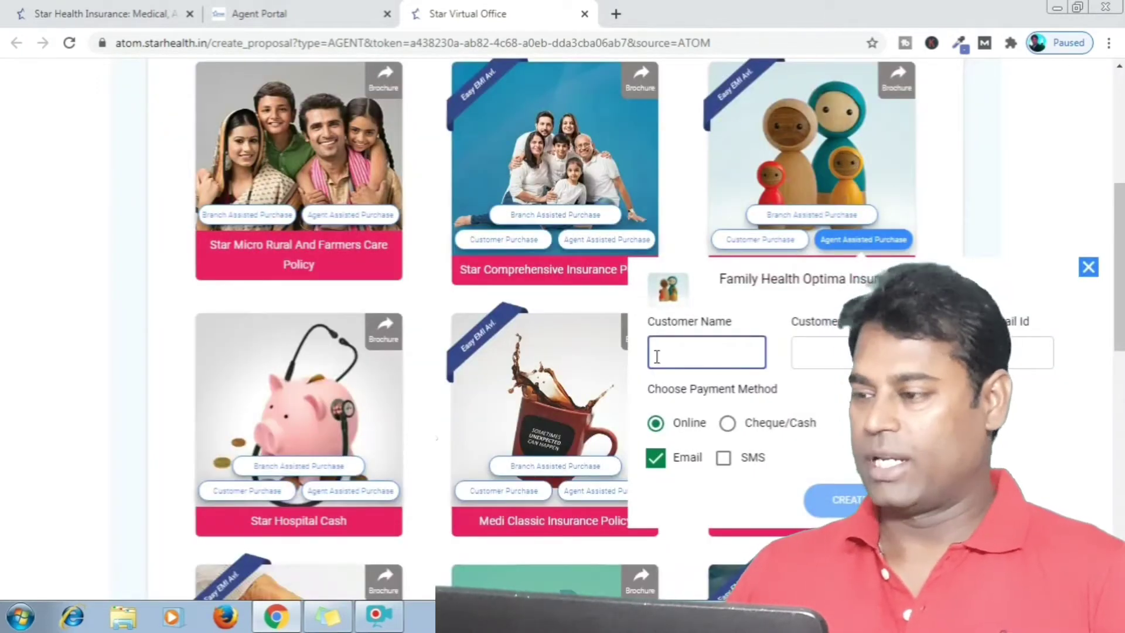
left_click(682, 347)
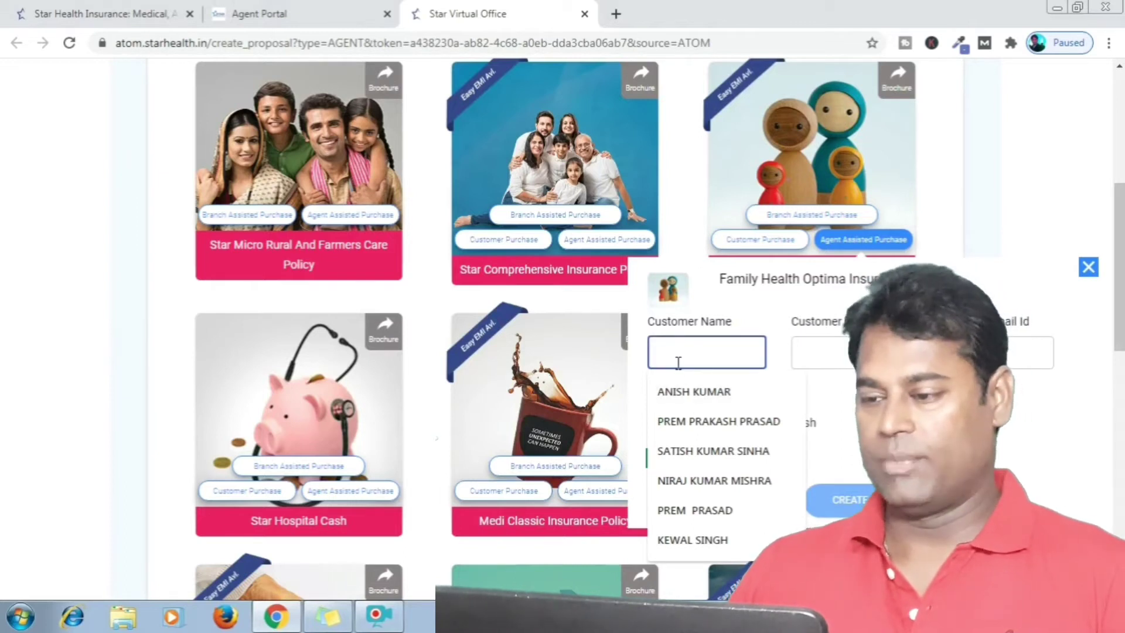
type("pre")
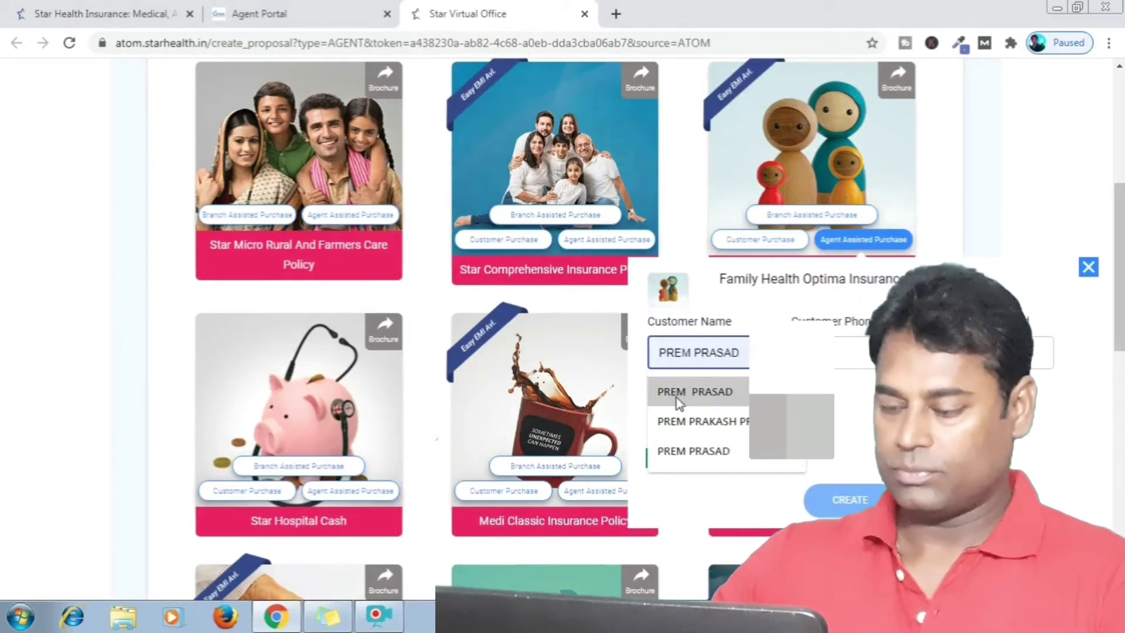
left_click(670, 393)
left_click(809, 353)
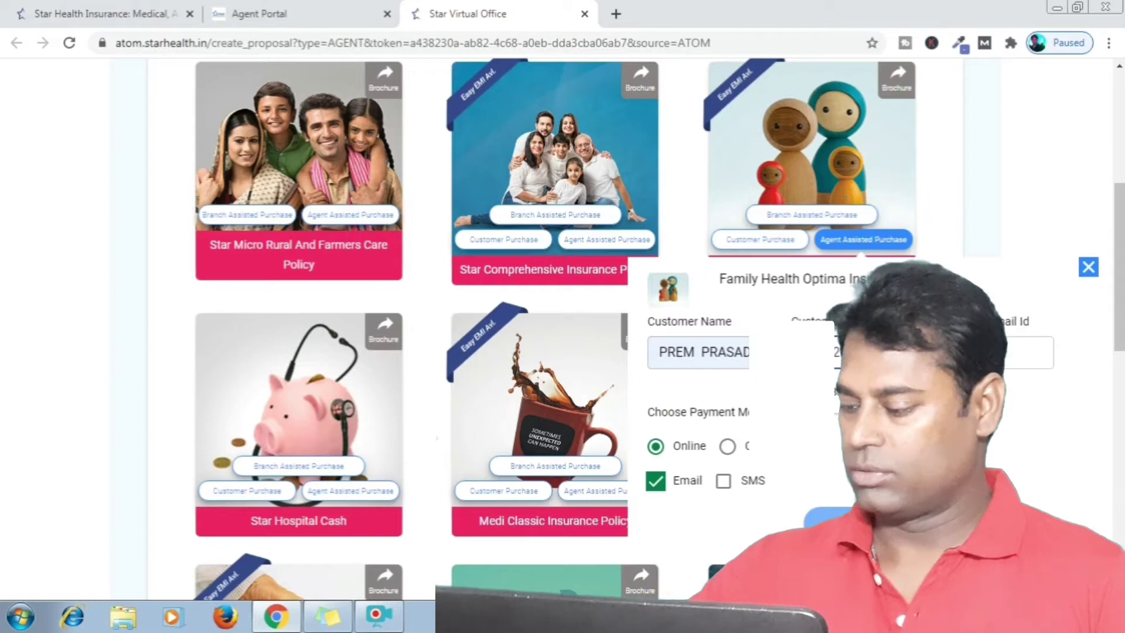
left_click(1025, 352)
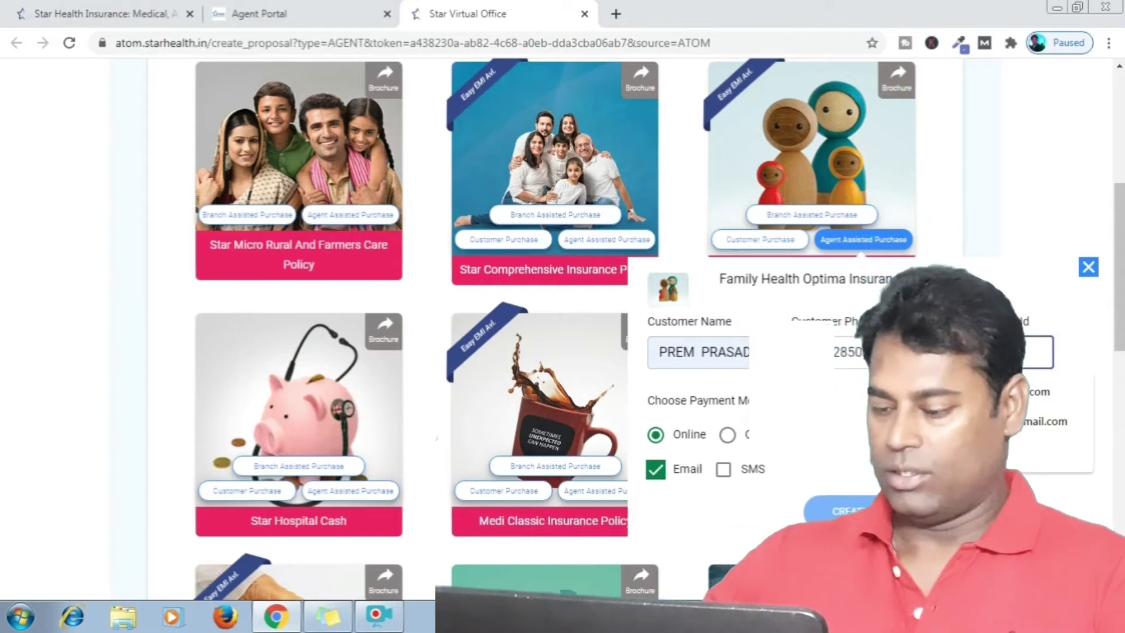
type("@g")
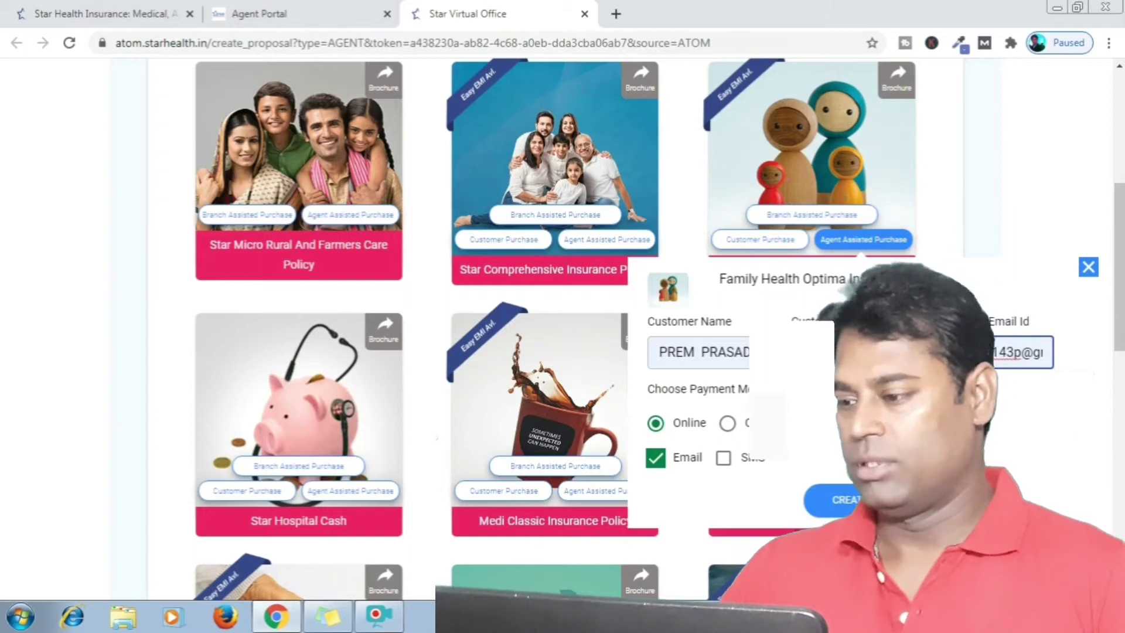
left_click(842, 499)
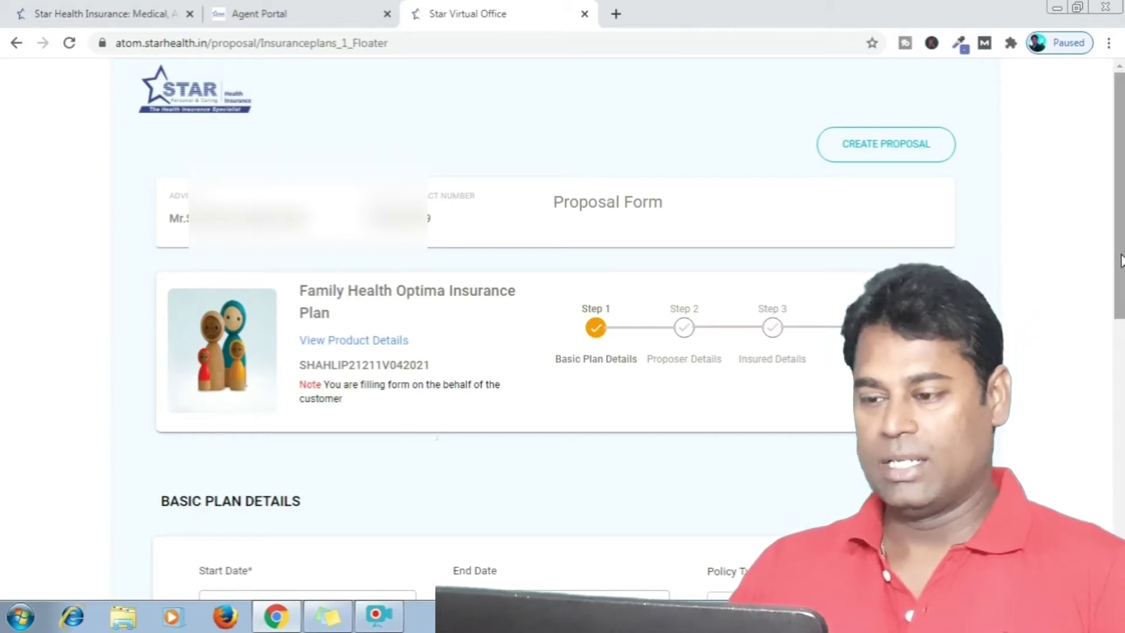
Step: Pick 23 February 2021 as the policy start date and set Policy Type to Fresh Policy
left_click_drag(1120, 262, 1120, 447)
left_click(276, 201)
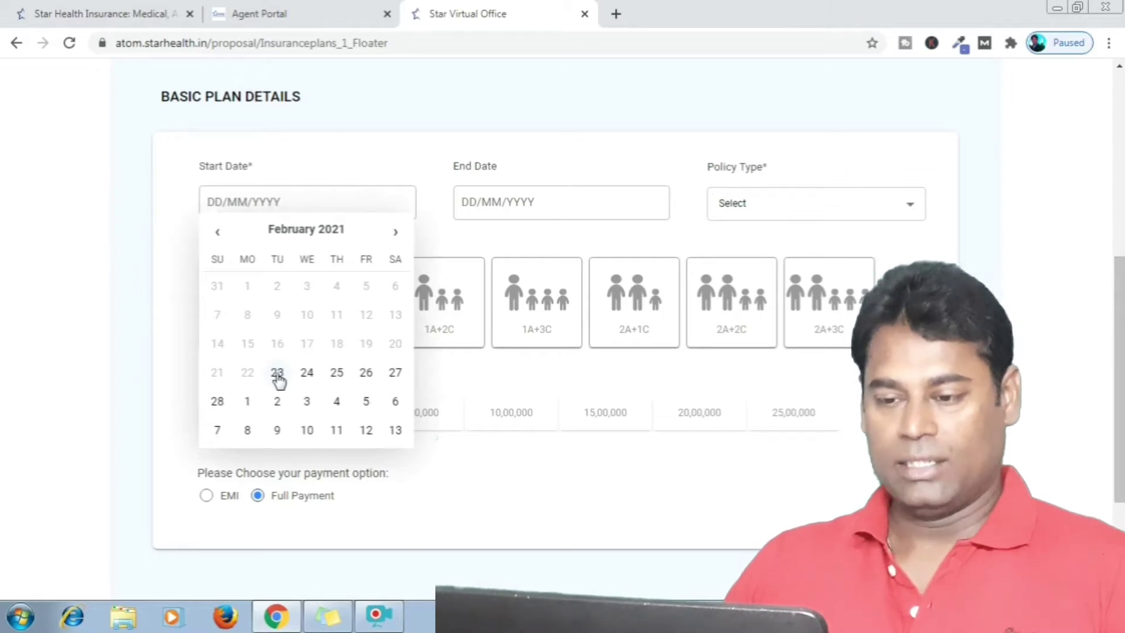
left_click(277, 372)
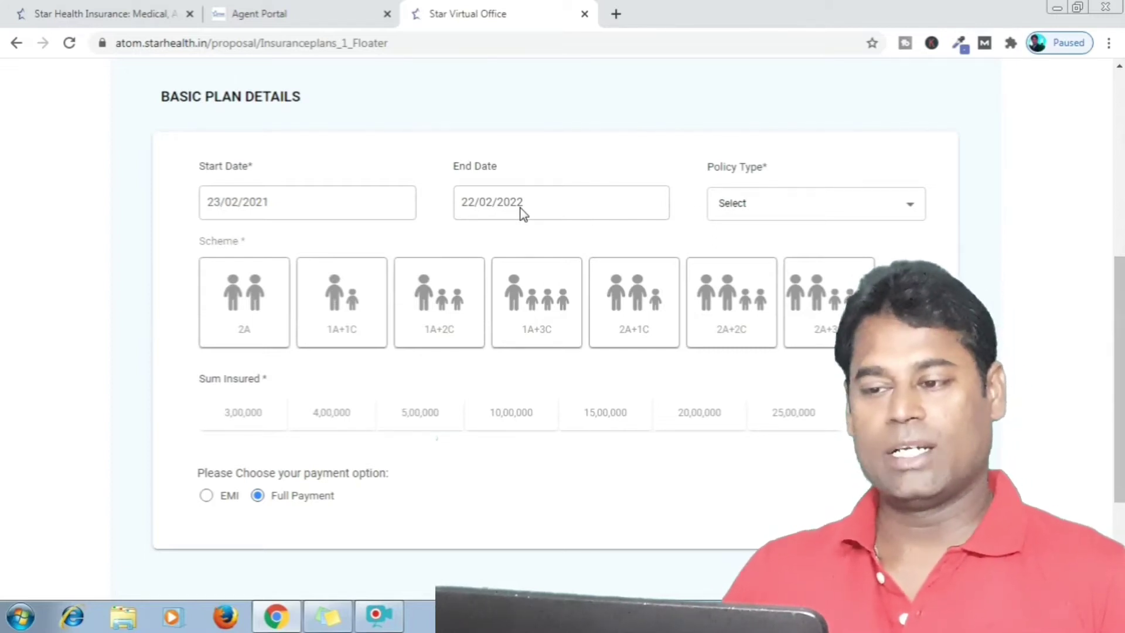
left_click(777, 215)
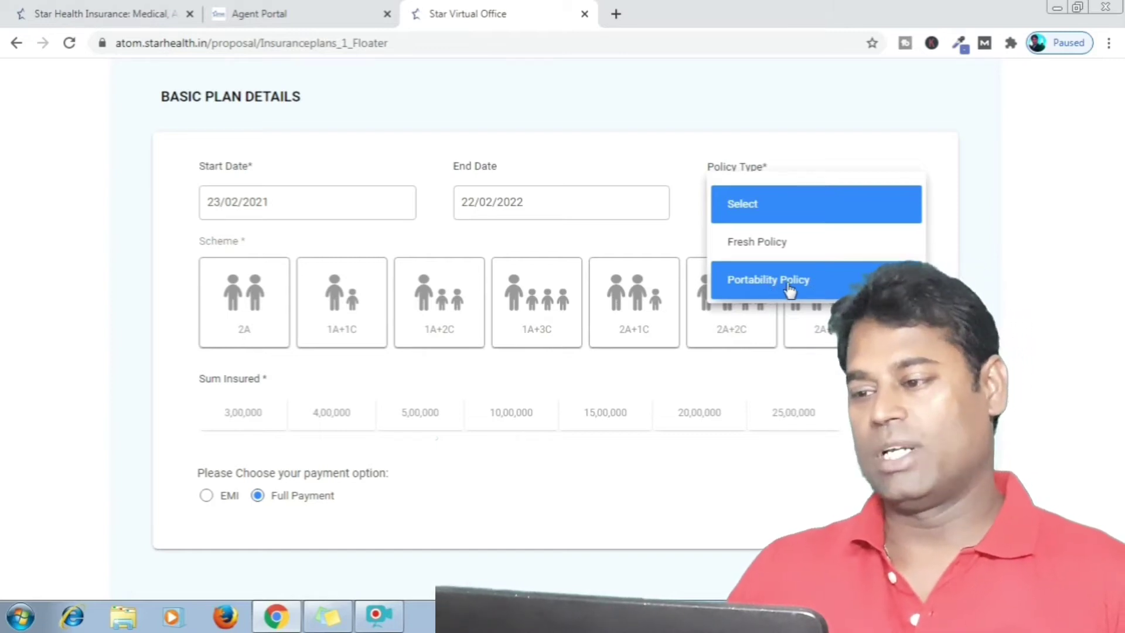
left_click(783, 249)
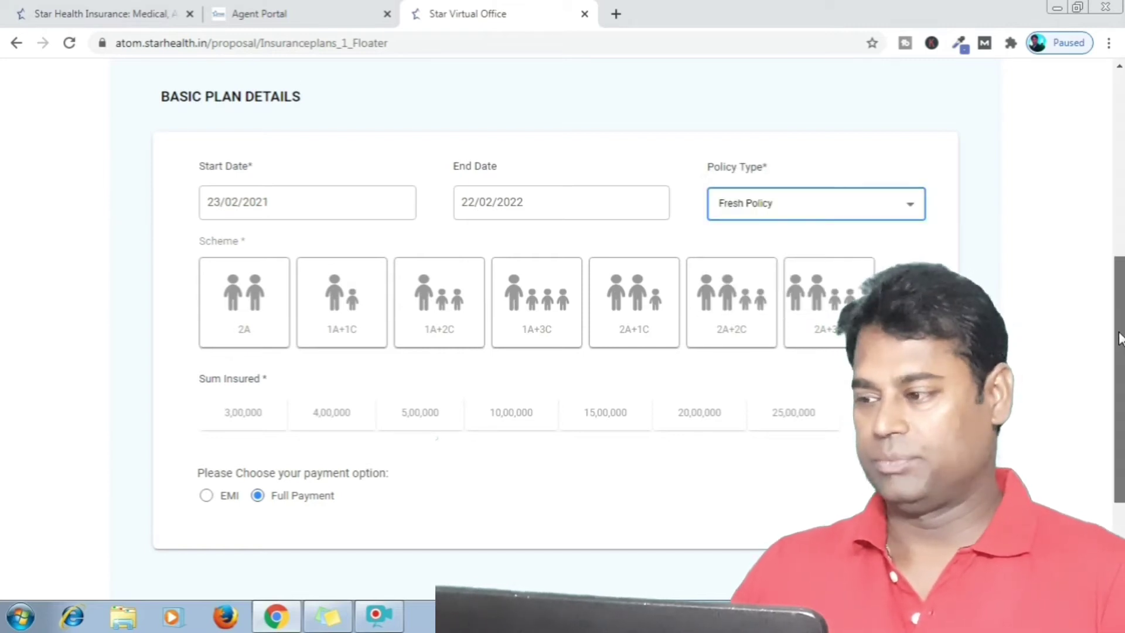
scroll(747, 349, "down", 1)
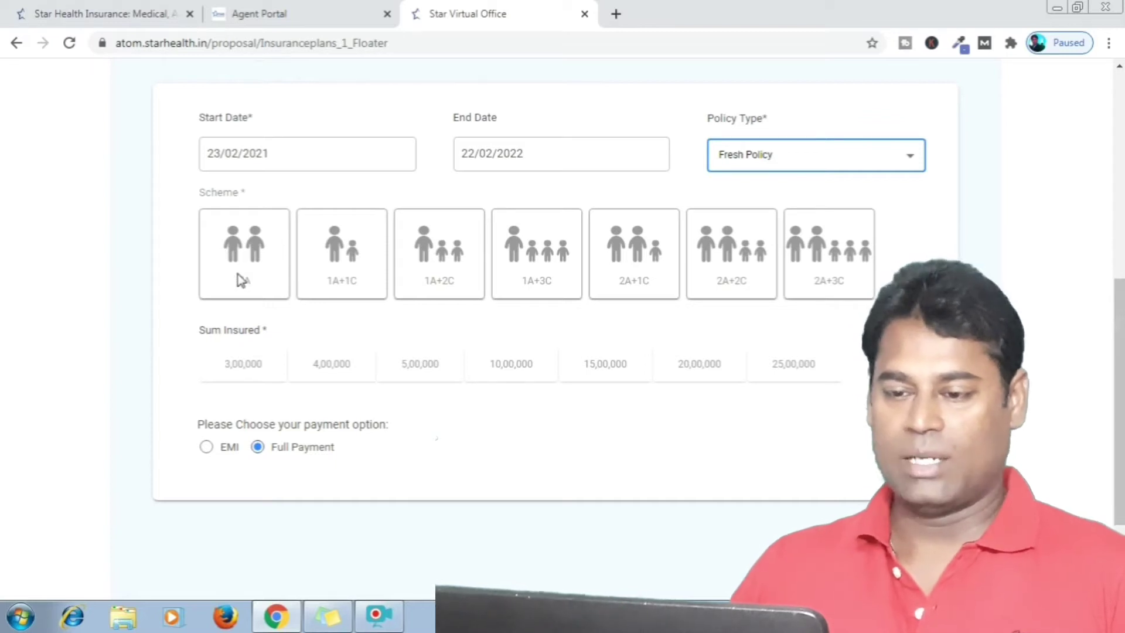
Step: Choose the 2A two-adult scheme with sum insured 5,00,000 and continue to Proposer Details
left_click(251, 258)
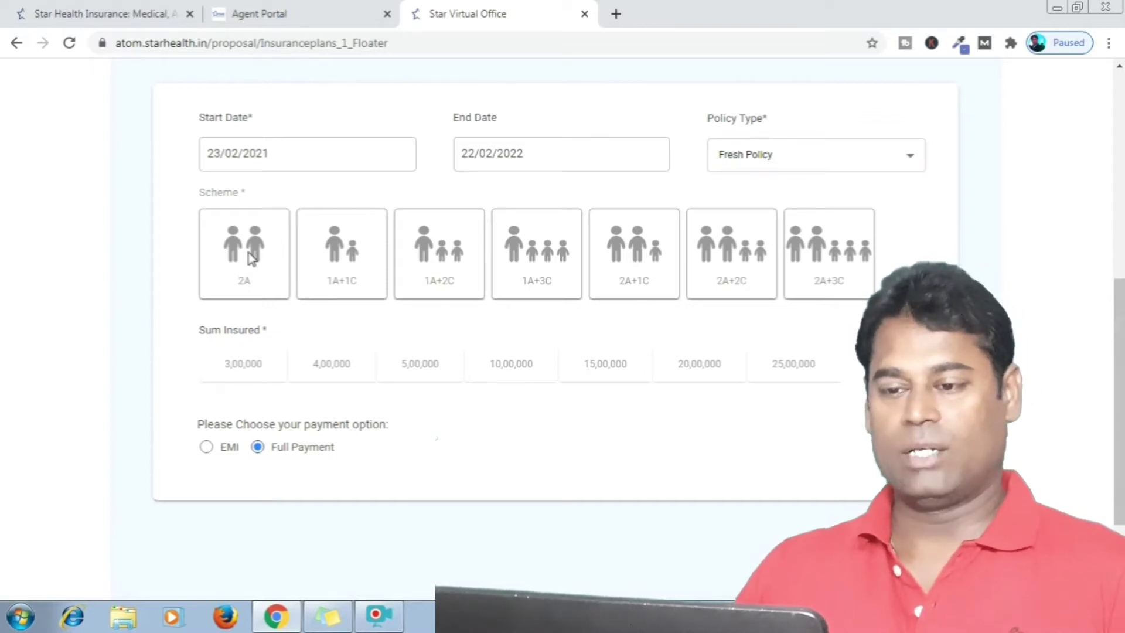
left_click(251, 258)
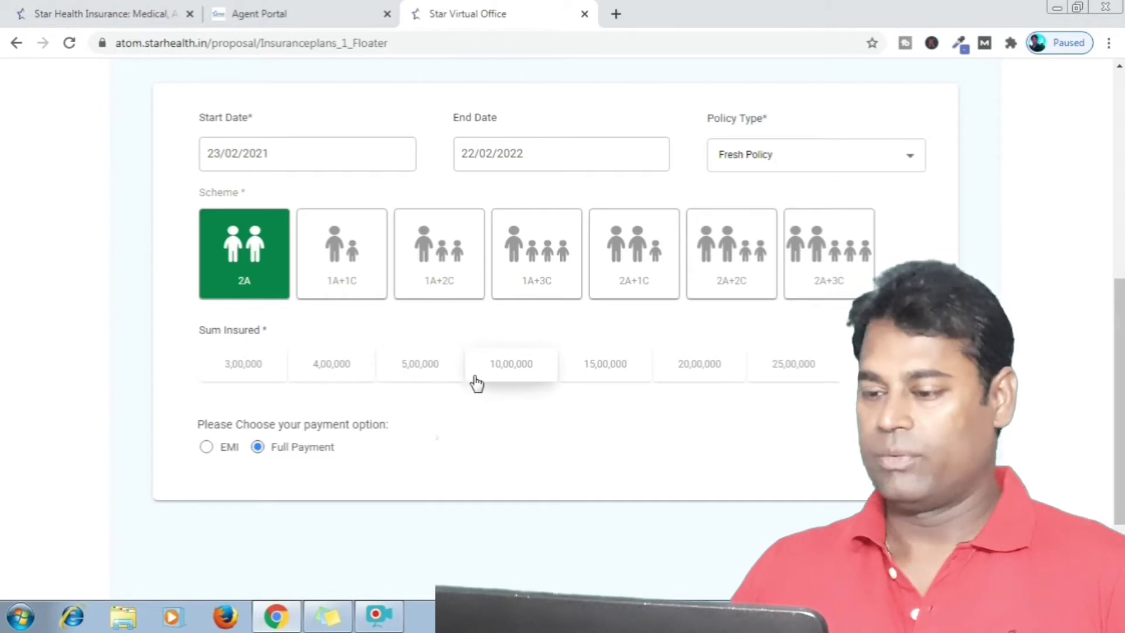
left_click(404, 369)
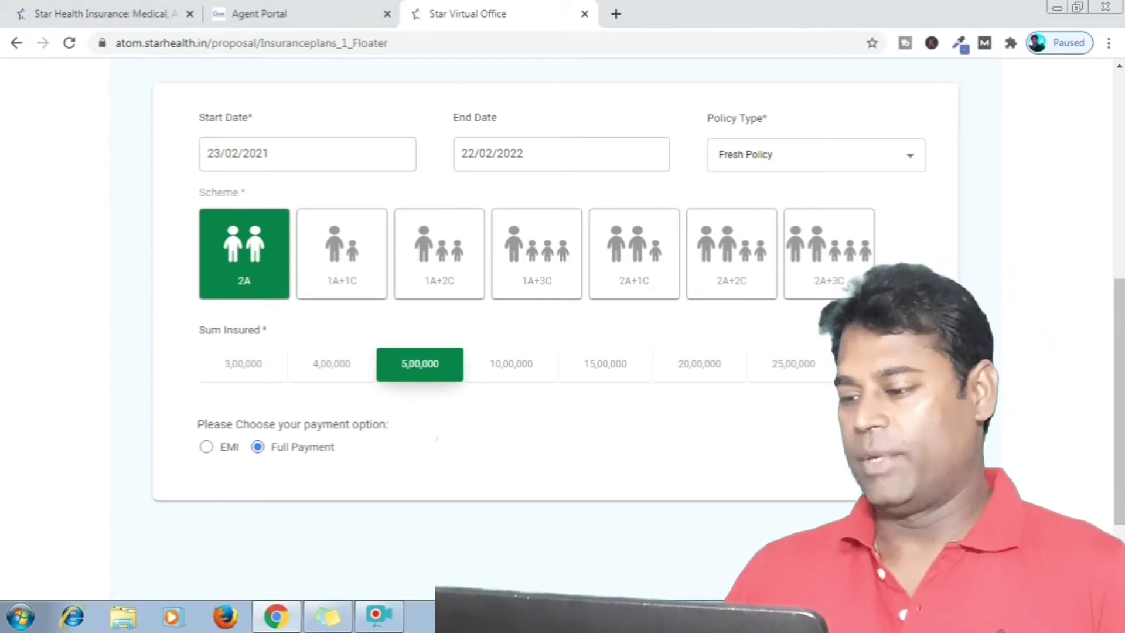
left_click(864, 483)
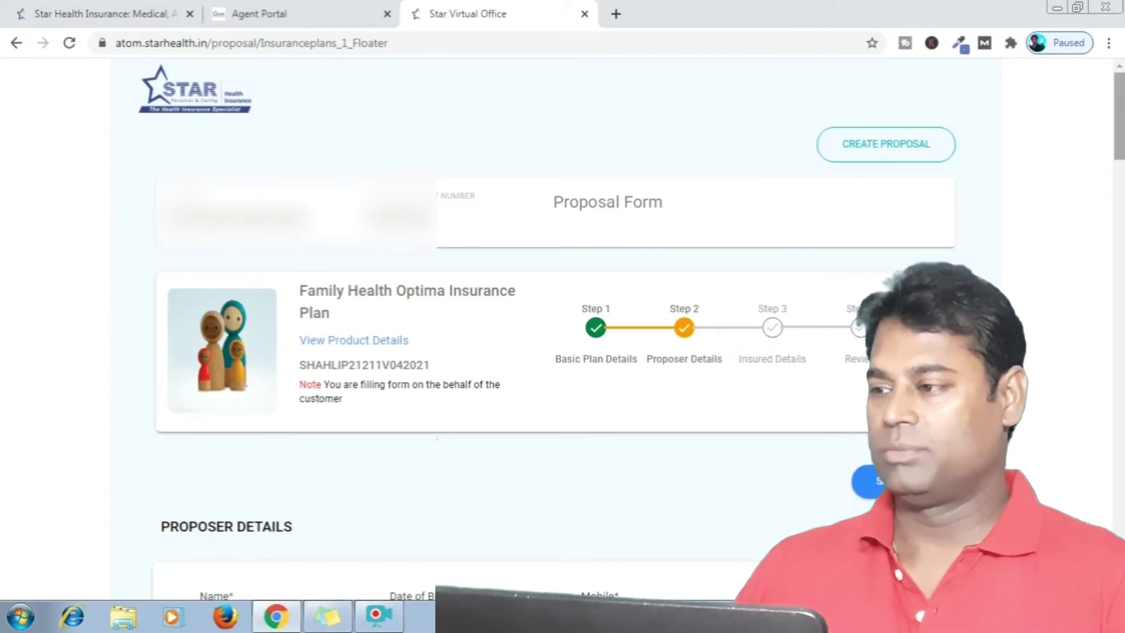
Step: Set the proposer's date of birth to 10 November 1983 in the calendar
left_click_drag(1120, 153, 1120, 226)
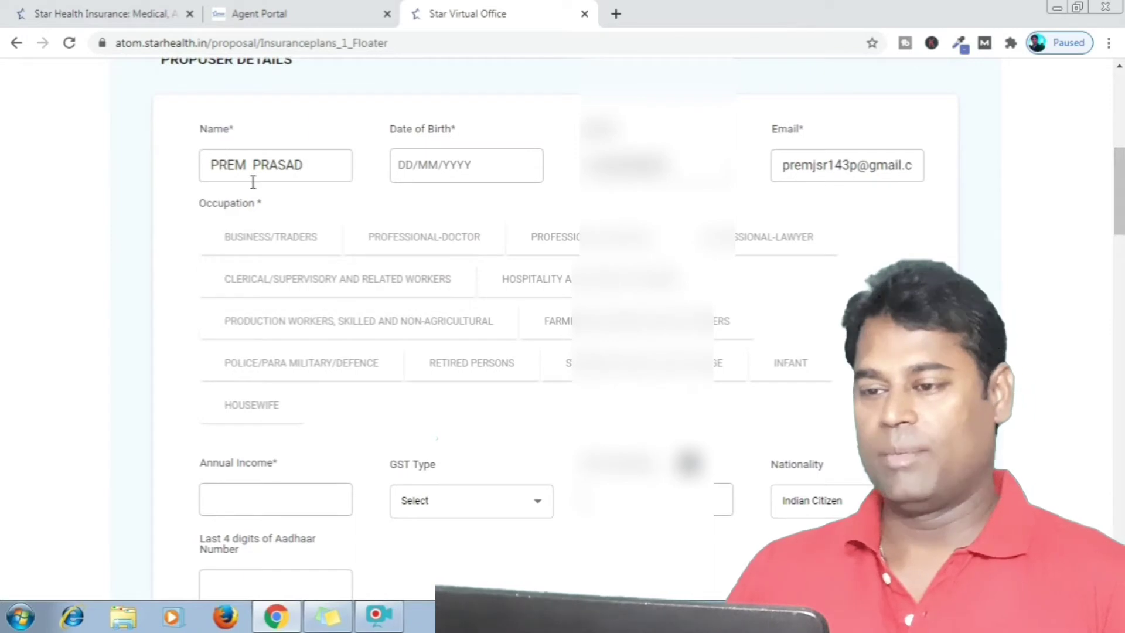
left_click(451, 166)
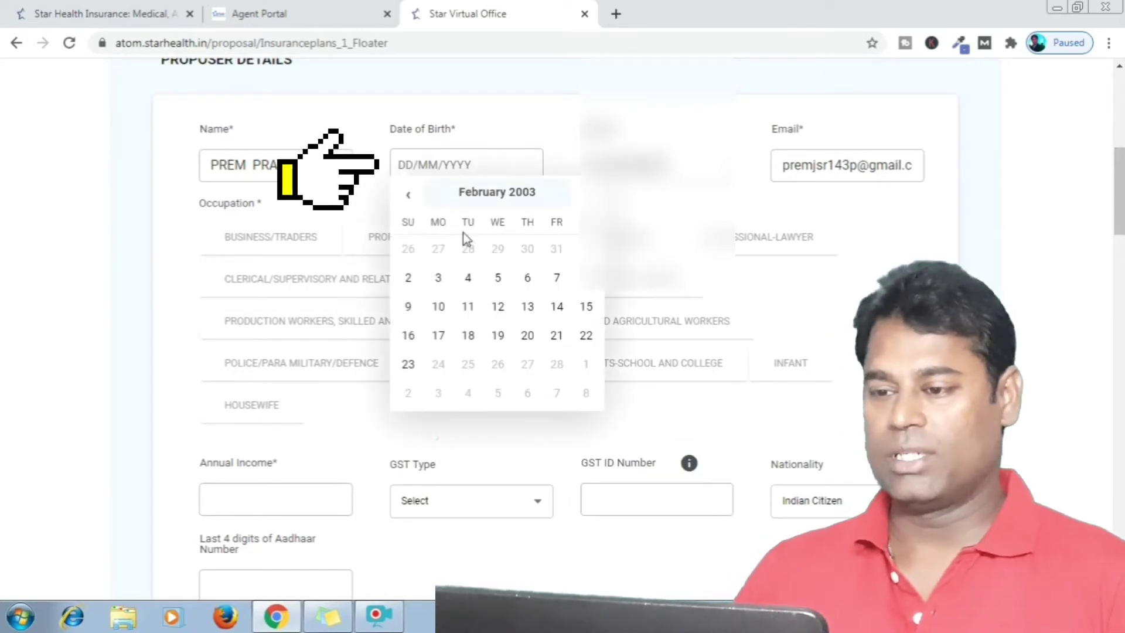
left_click(520, 195)
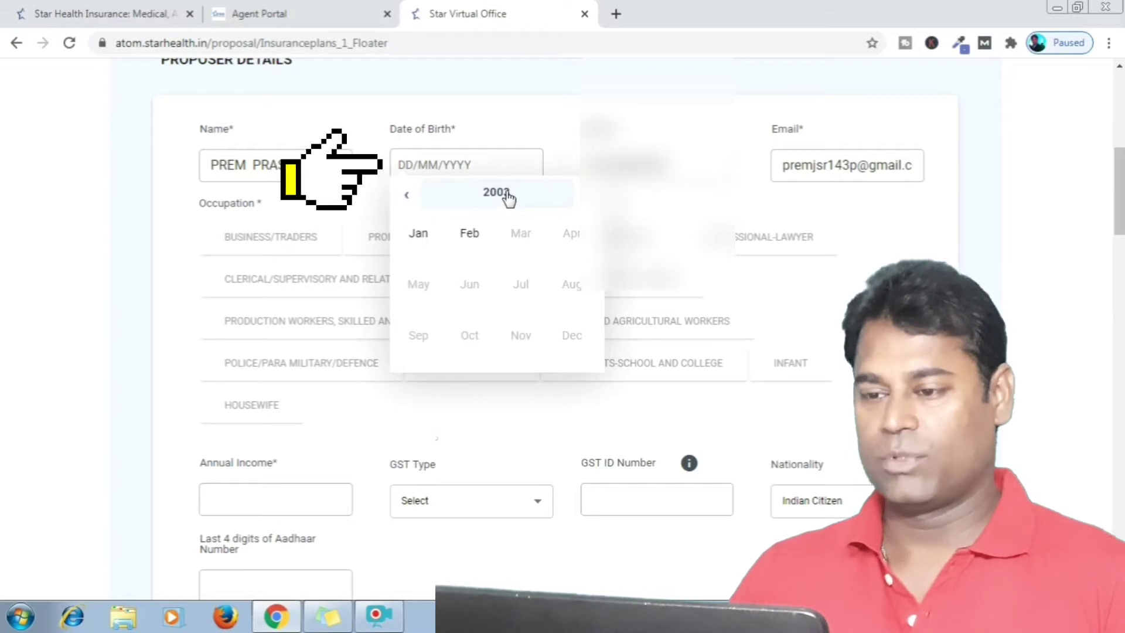
left_click(507, 197)
left_click(406, 196)
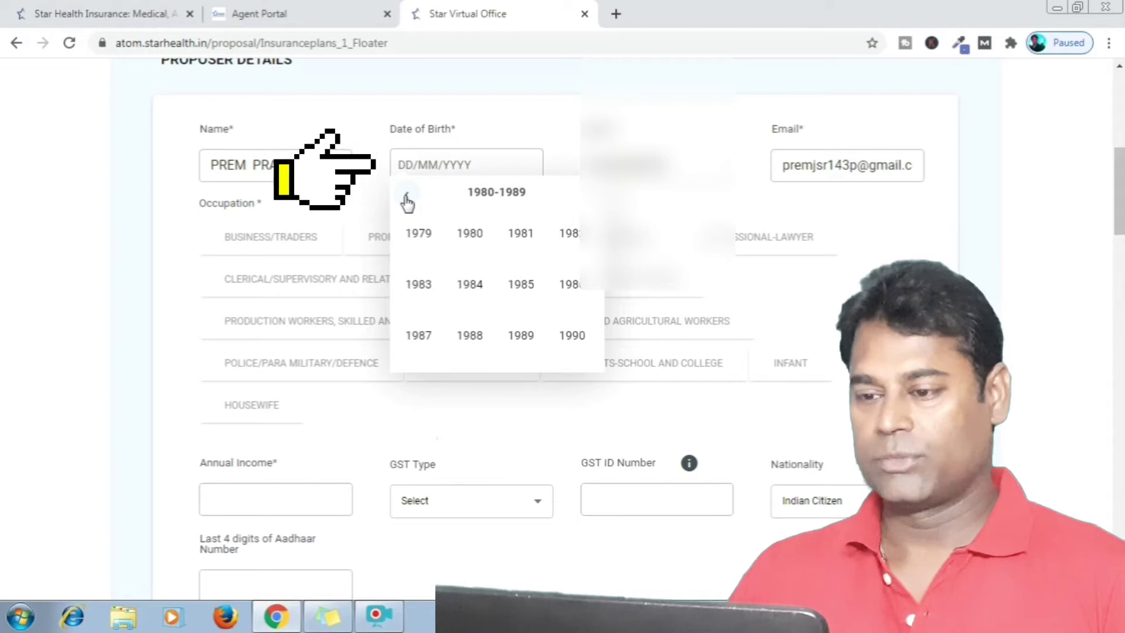
left_click(420, 293)
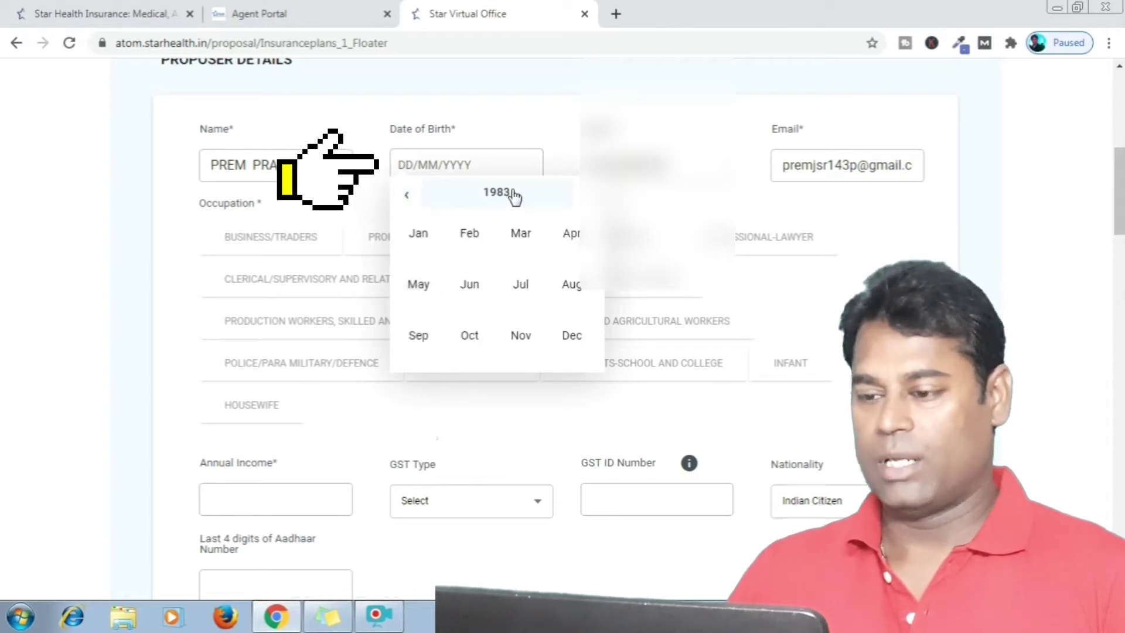
left_click(520, 335)
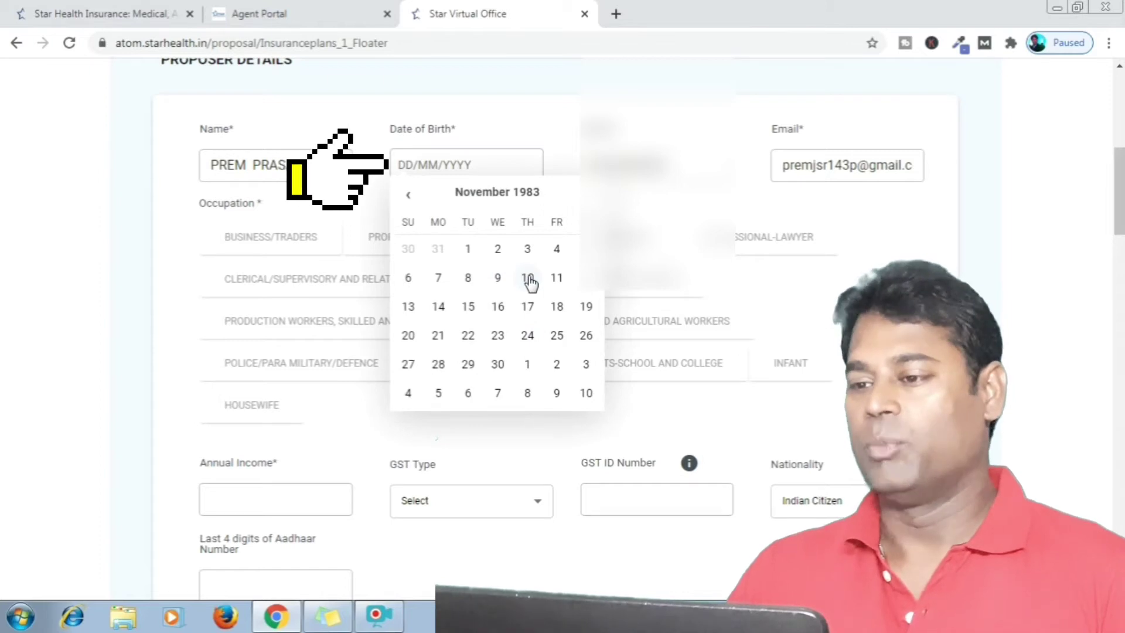
left_click(528, 281)
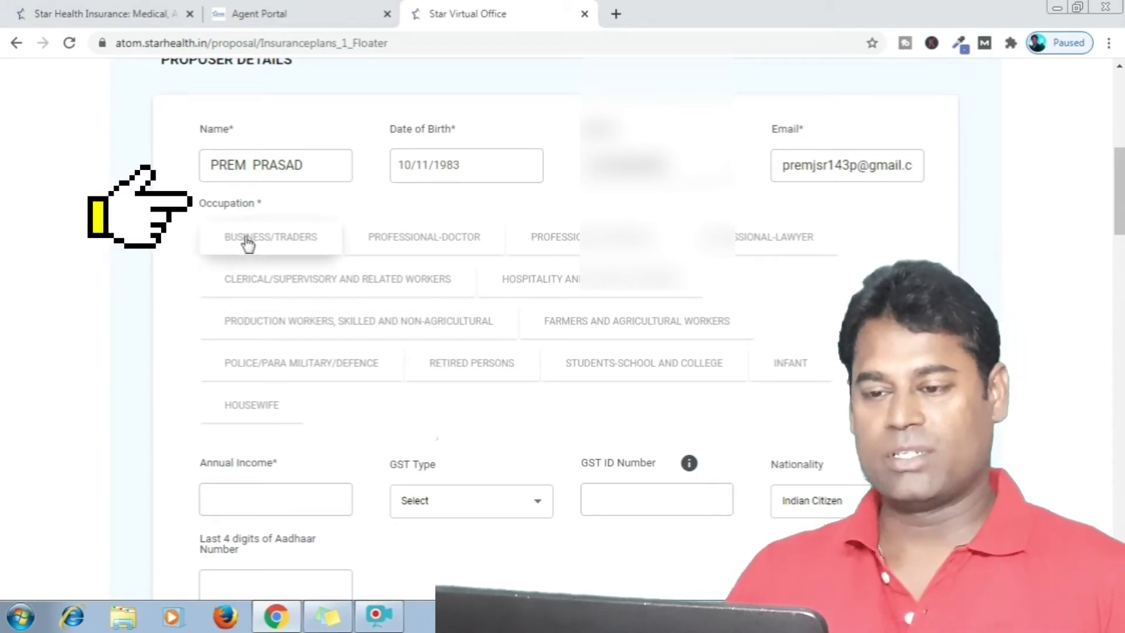
Step: Set the occupation to Clerical/Supervisory and Related Workers instead of Business/Traders
left_click(269, 243)
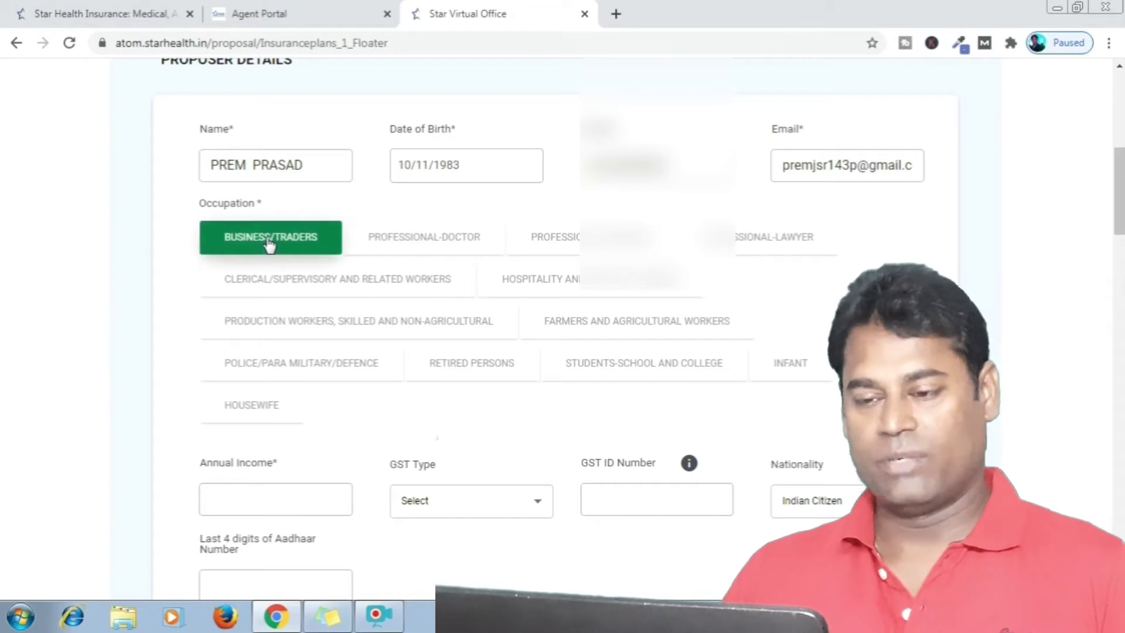
left_click(299, 289)
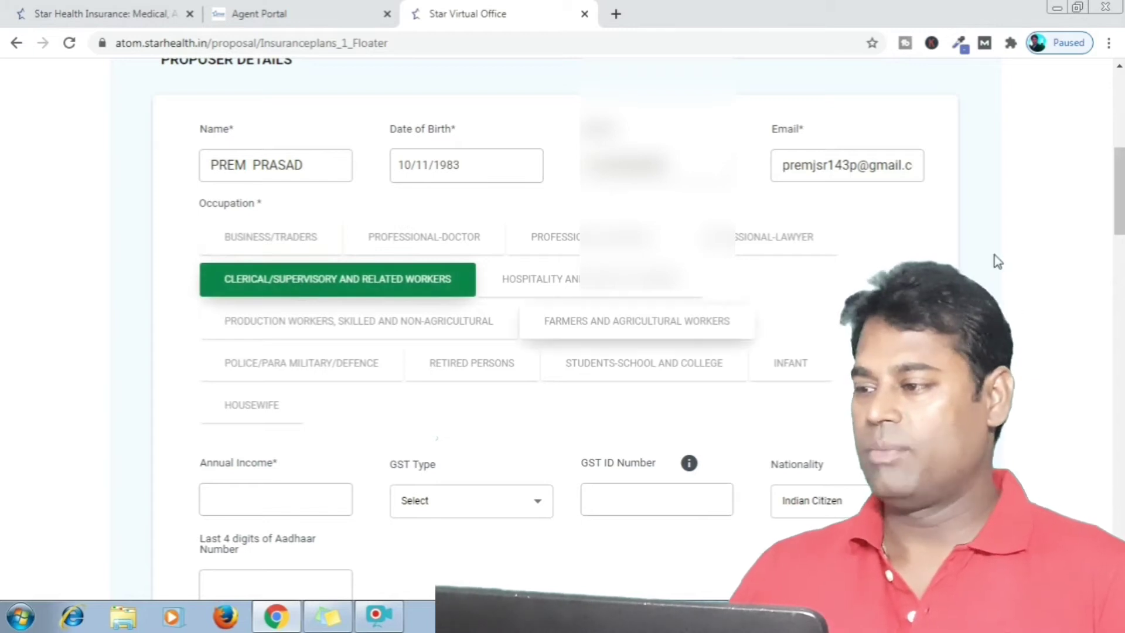
scroll(1119, 175, "down", 2)
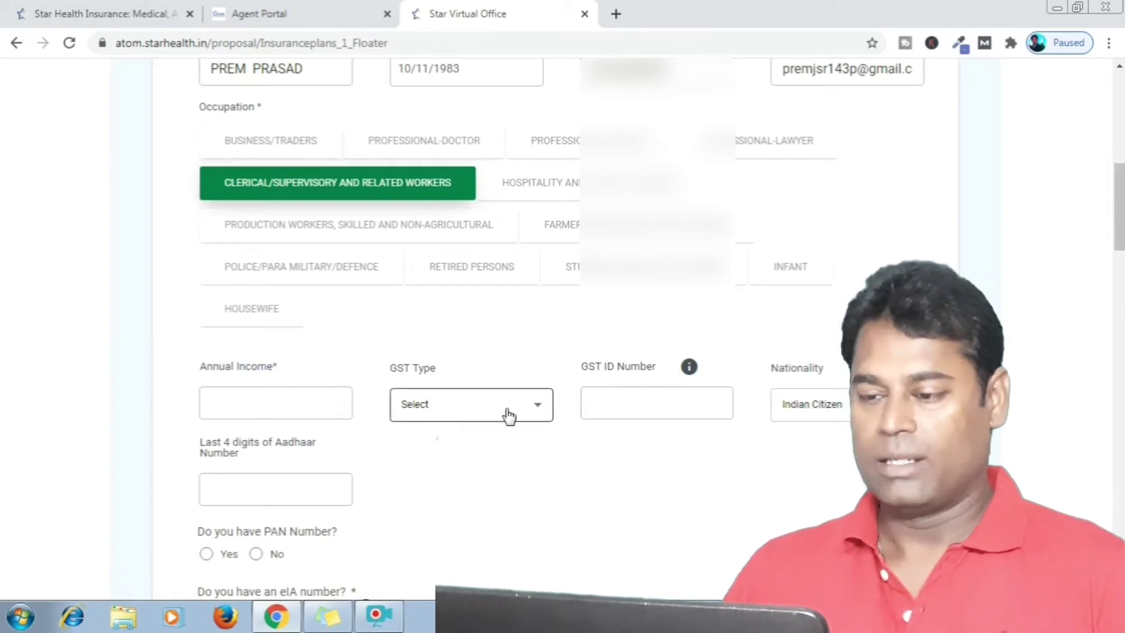
Step: Leave GST Type unset, fill Annual Income with 600000, and move to the Aadhaar field
left_click(526, 418)
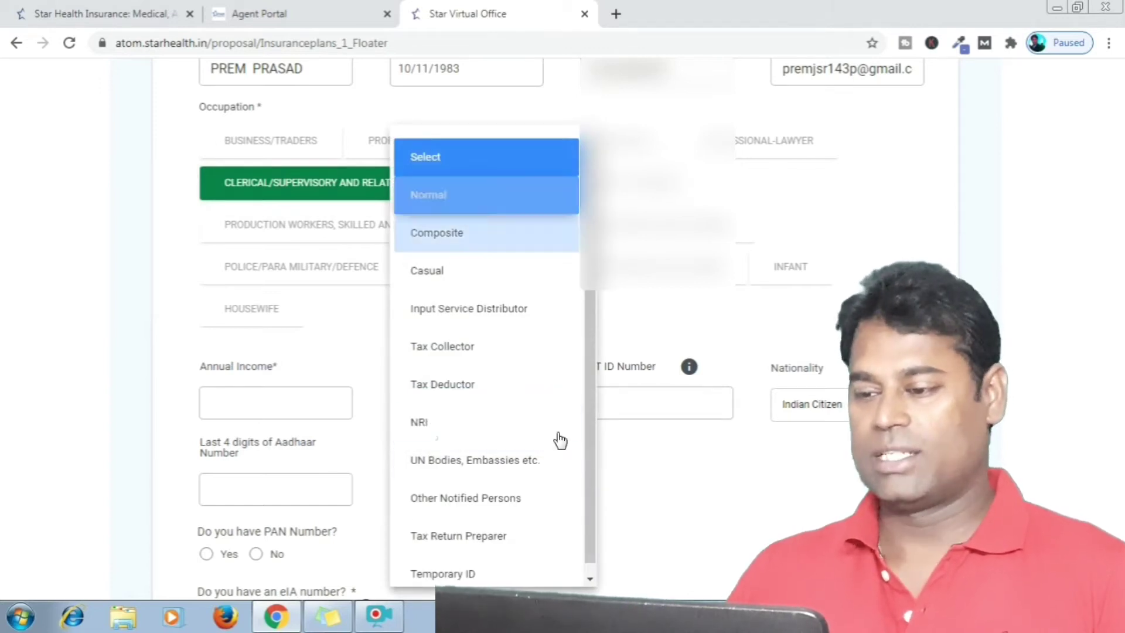
left_click(681, 503)
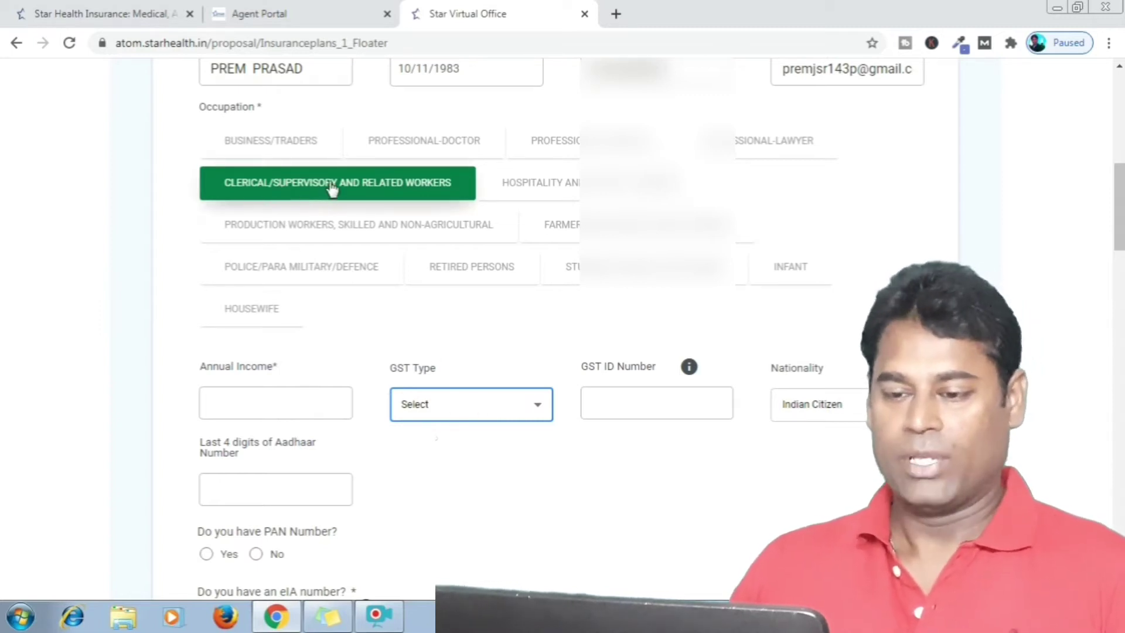
left_click(255, 405)
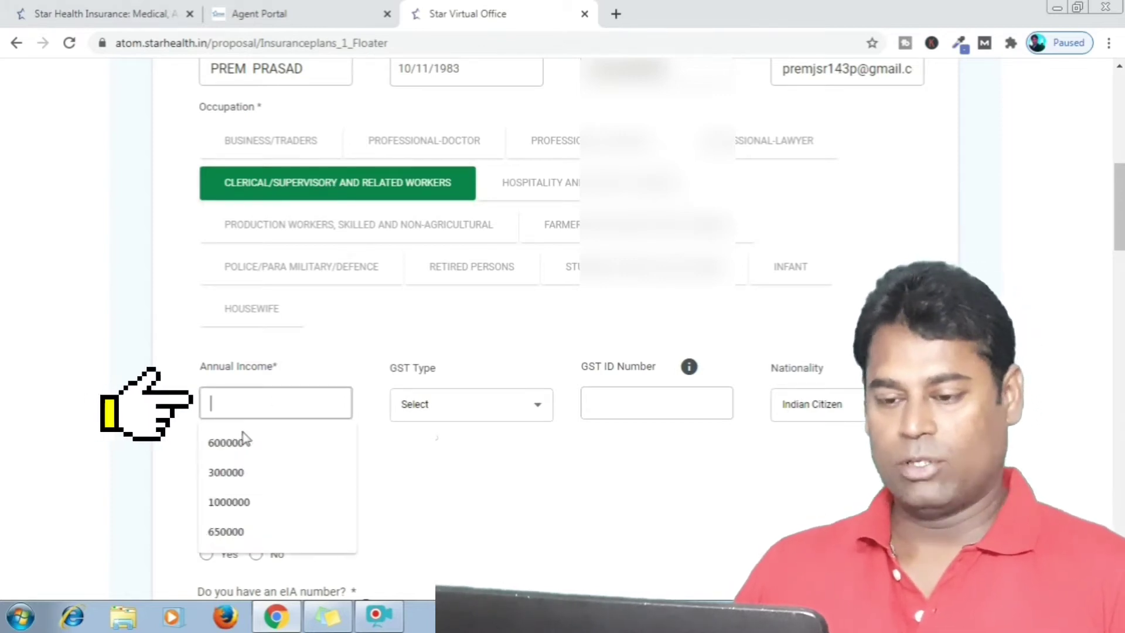
left_click(226, 443)
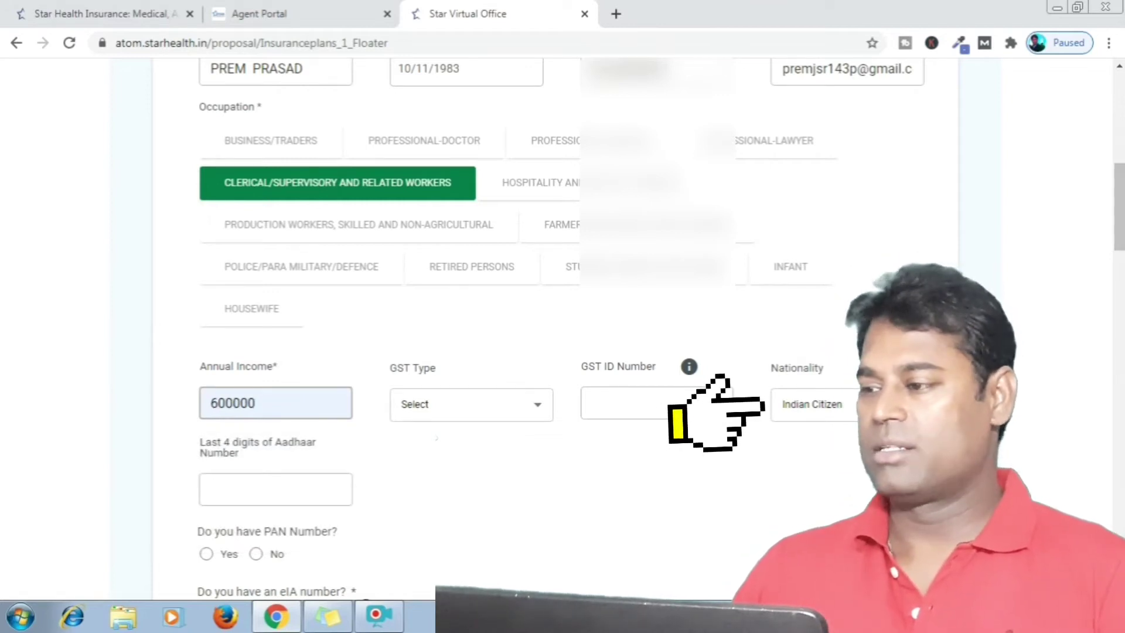
left_click_drag(1120, 220, 1122, 268)
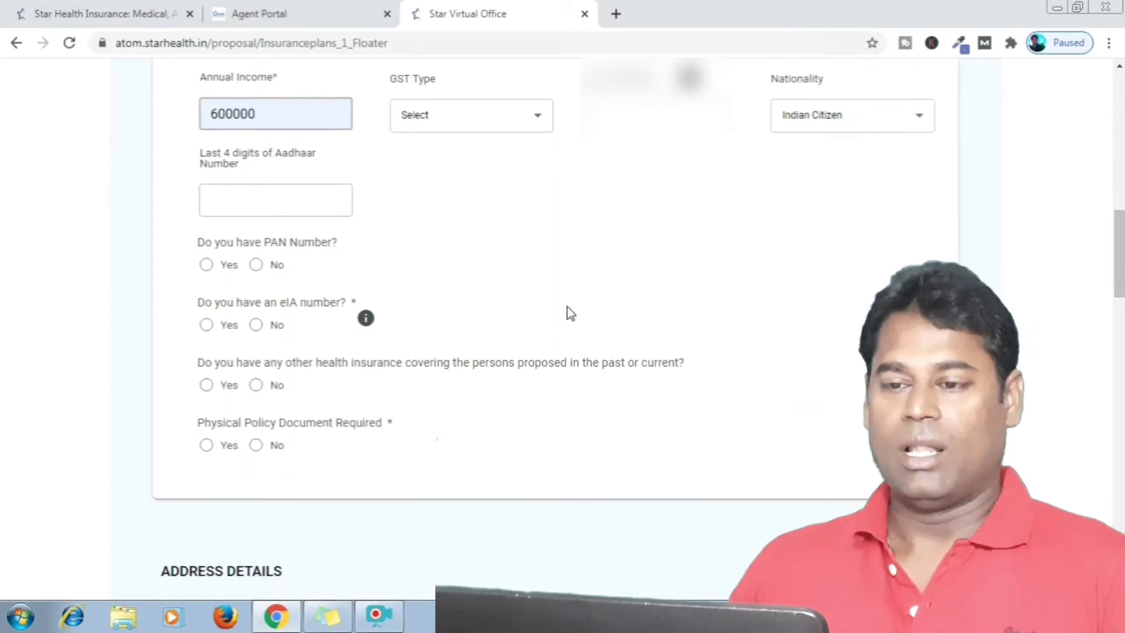
left_click(241, 196)
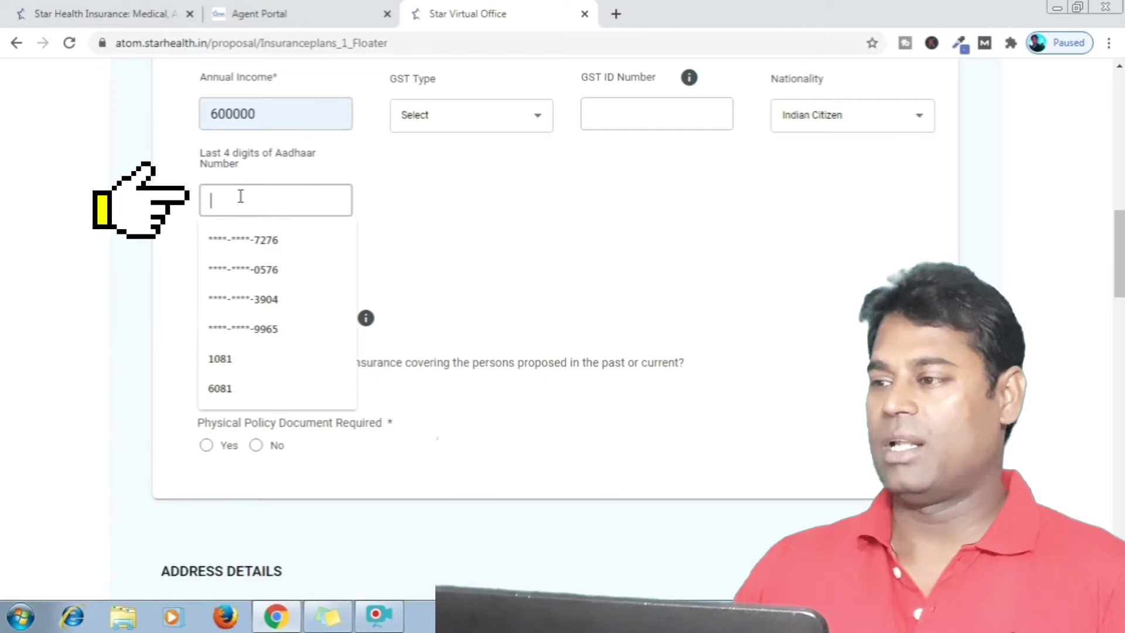
left_click(1058, 9)
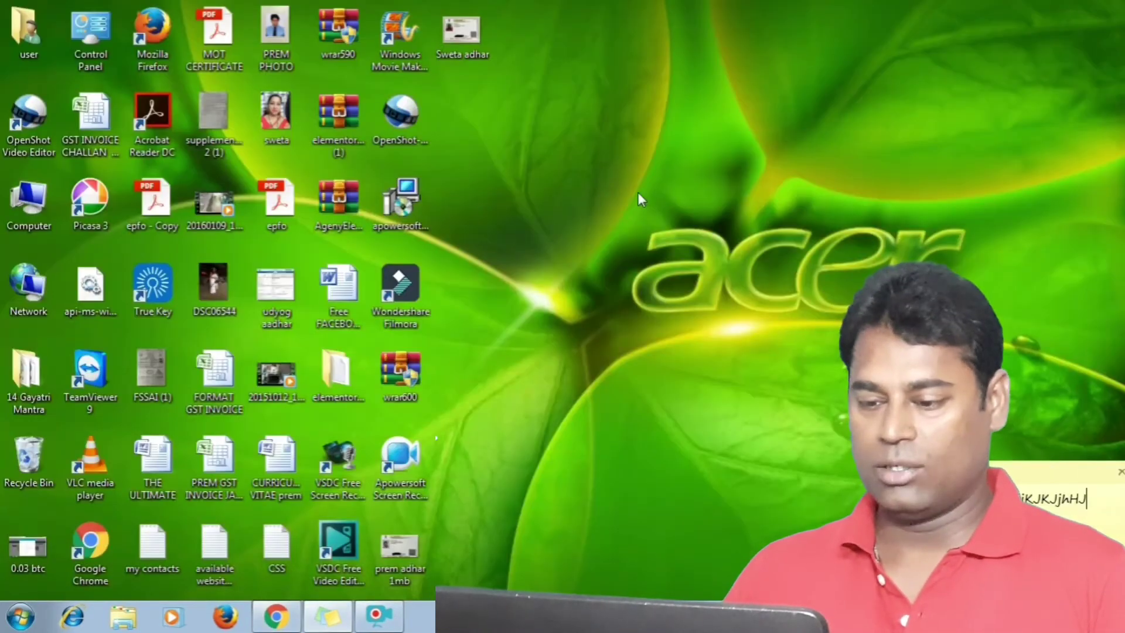
double_click(389, 542)
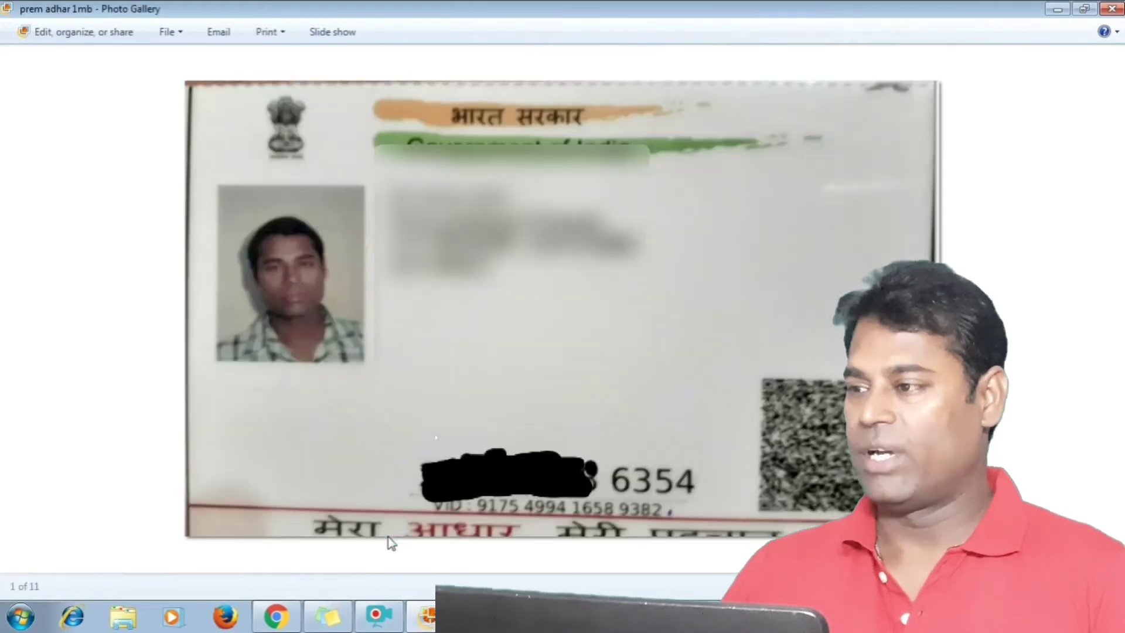
left_click(1110, 12)
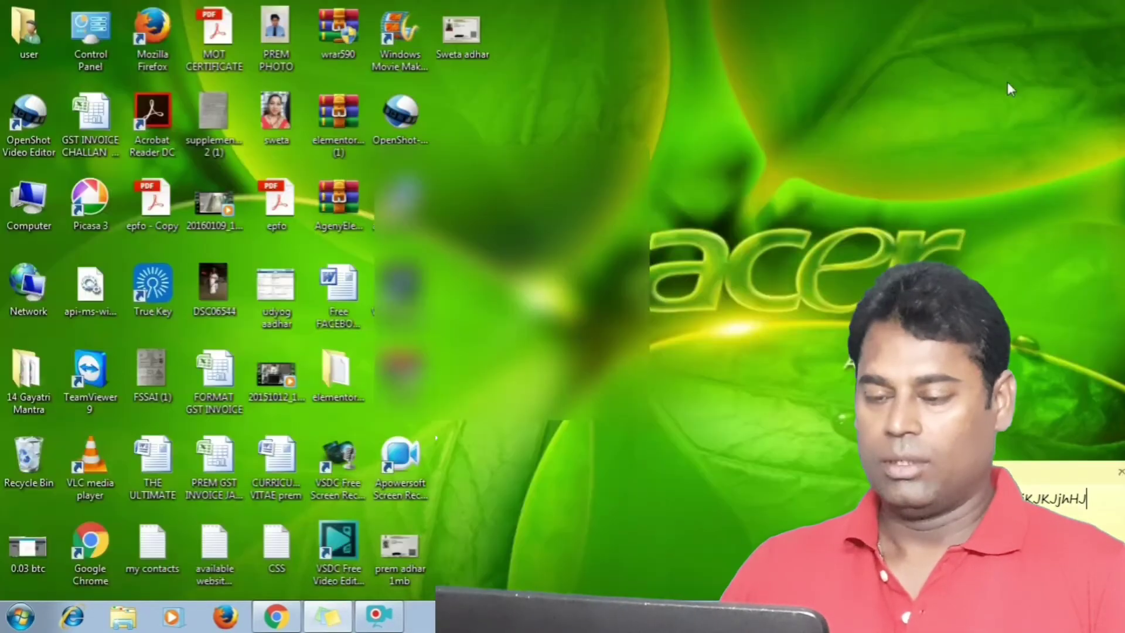
left_click(279, 618)
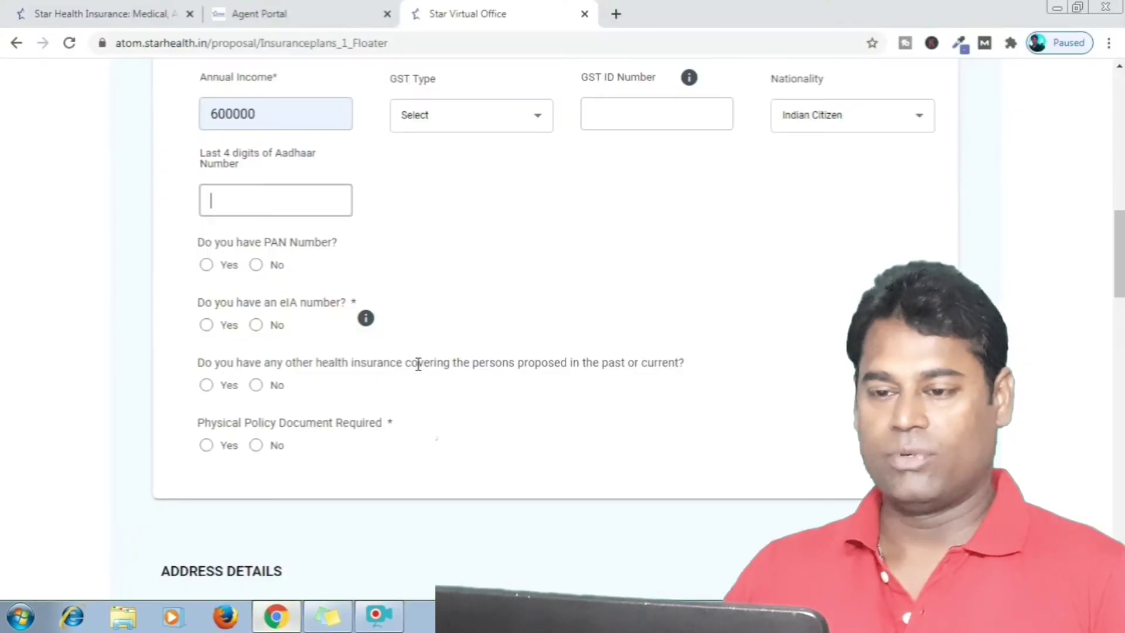
Step: Enter the Aadhaar last four digits, answer Yes to PAN, and type the PAN number
left_click(244, 202)
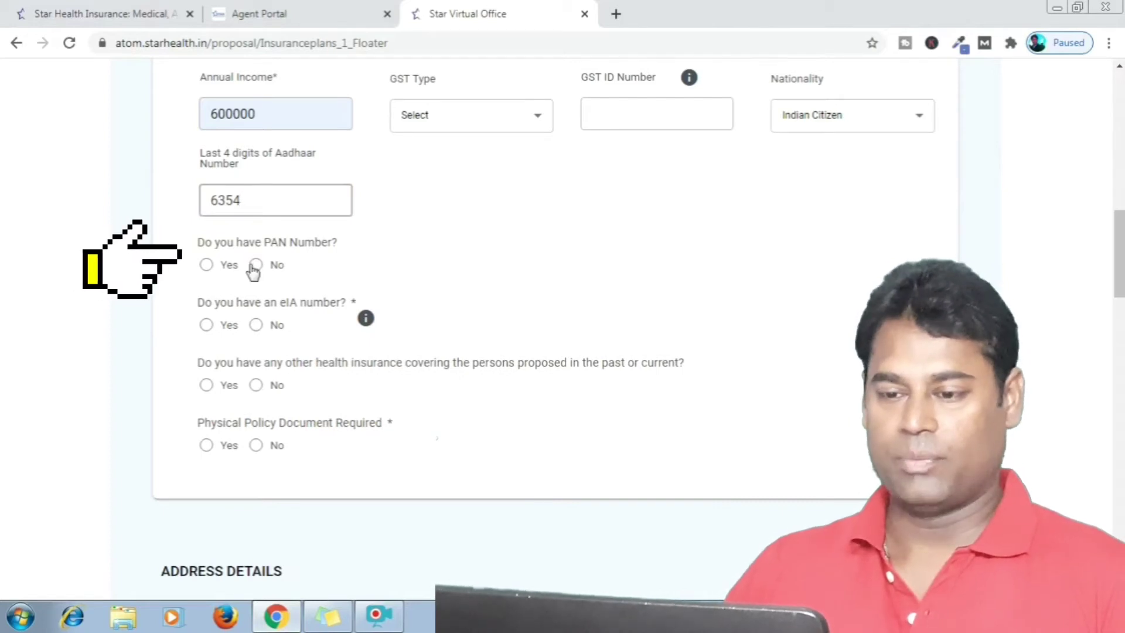
left_click(205, 265)
left_click(230, 334)
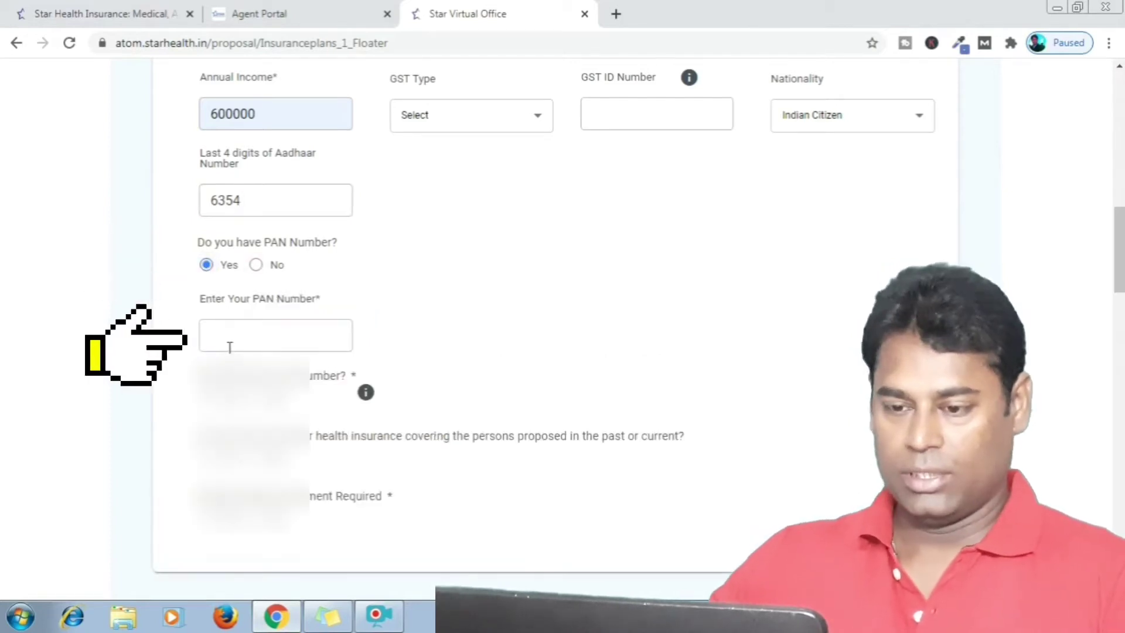
type("ABCDE1234F")
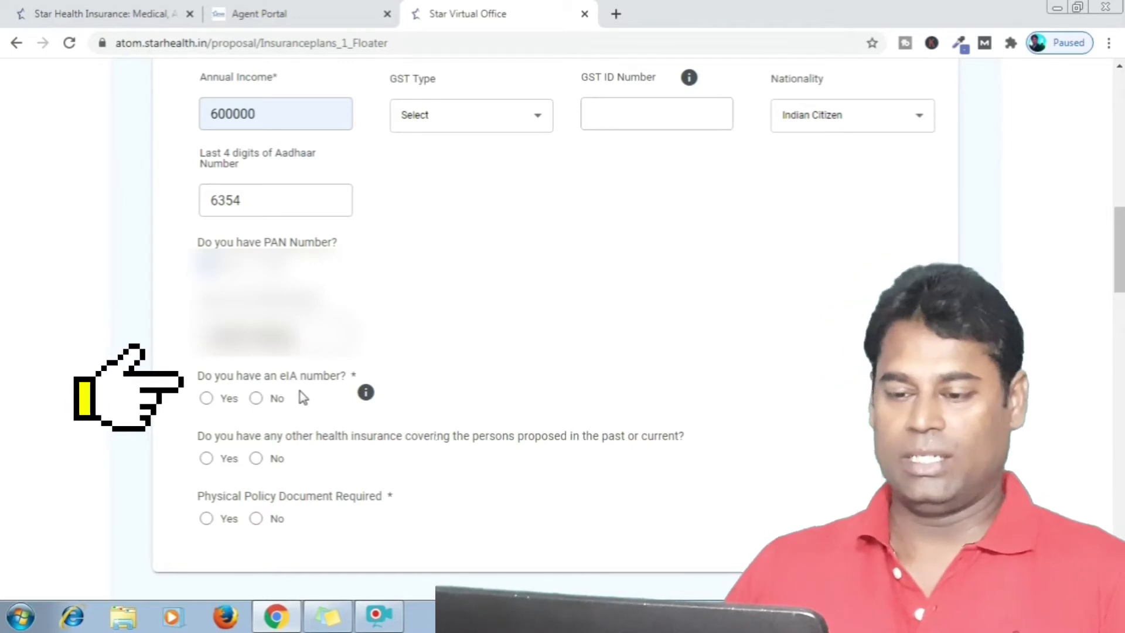
Step: Answer No to having an eIA number and Yes to a physical policy document
left_click(255, 399)
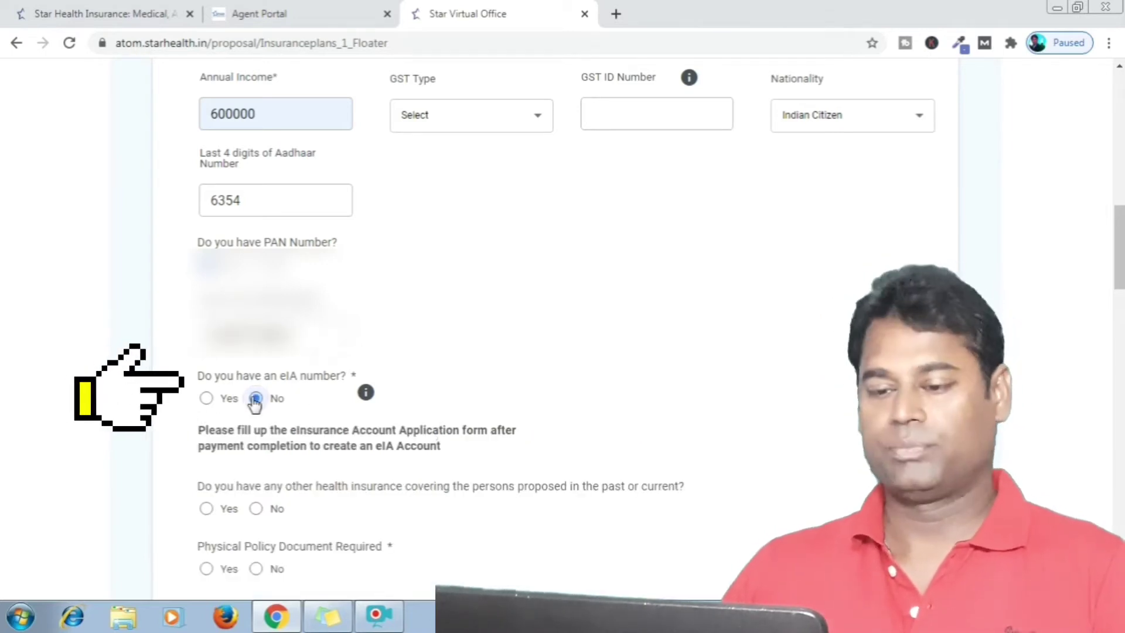
left_click_drag(1118, 258, 1120, 296)
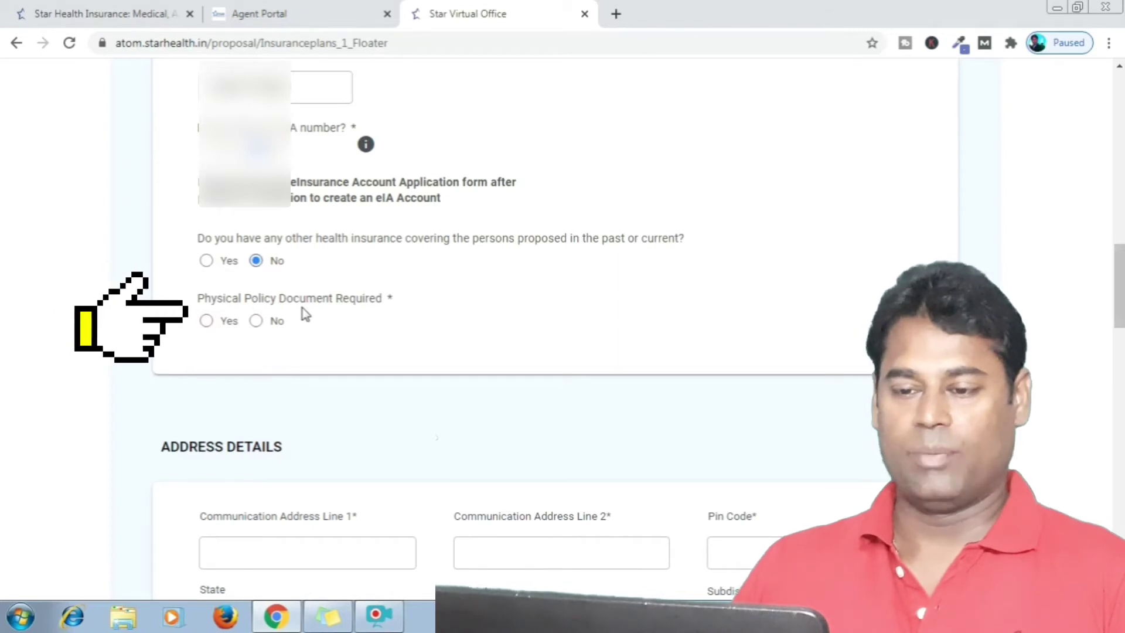
left_click(207, 322)
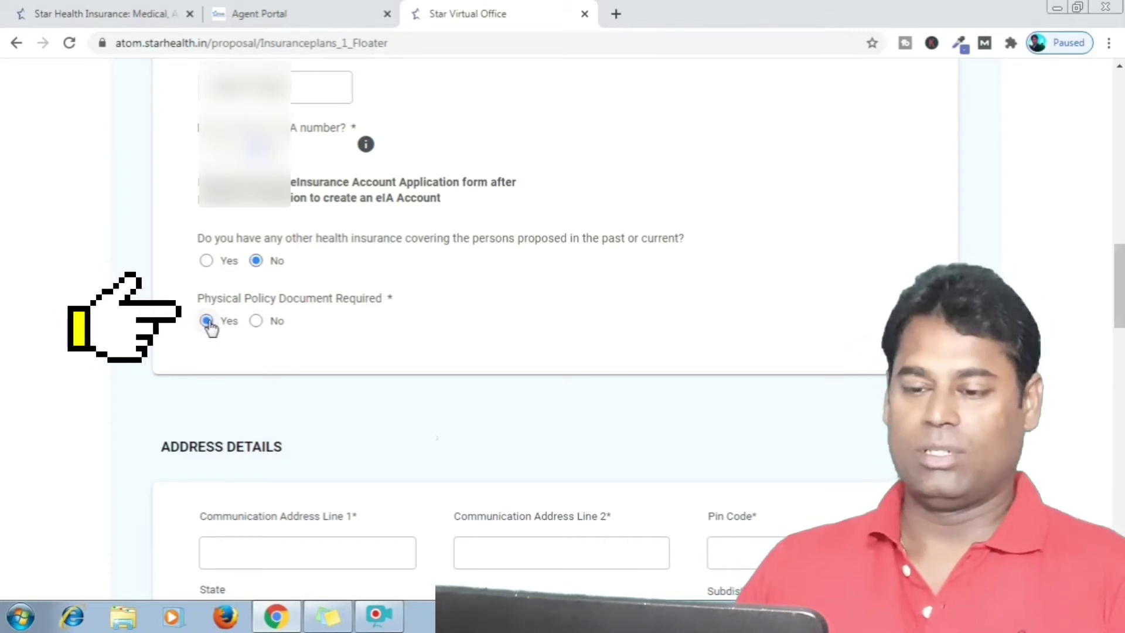
Step: Enter the proposer's address lines, pin code and State/District/City/Area, then scroll down to Bank Details
left_click_drag(1120, 284, 1120, 335)
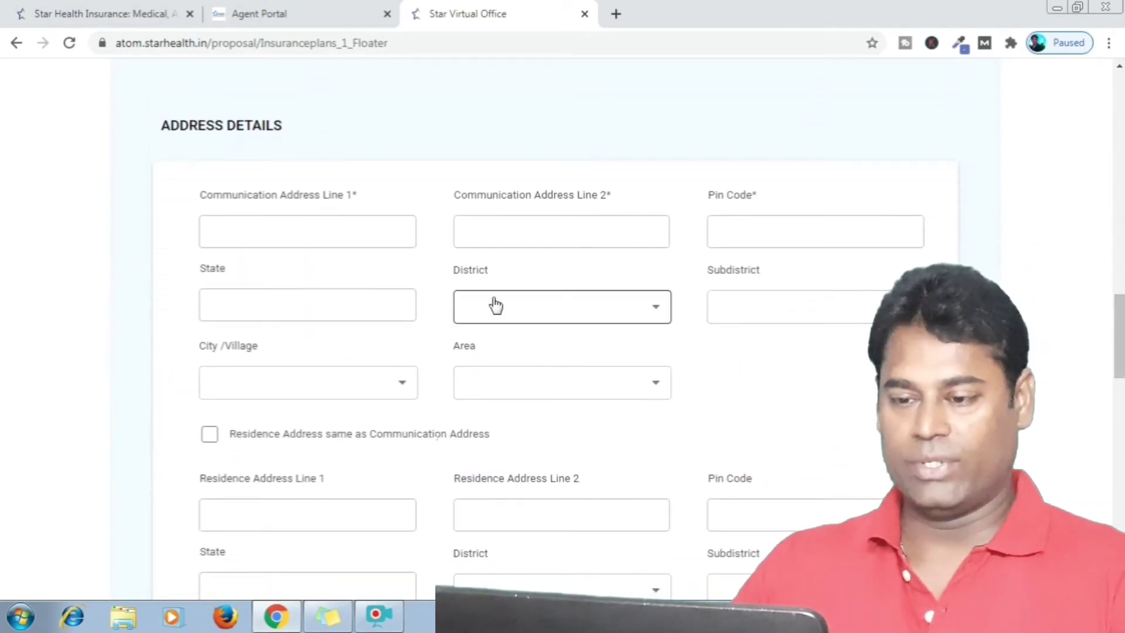
left_click(265, 227)
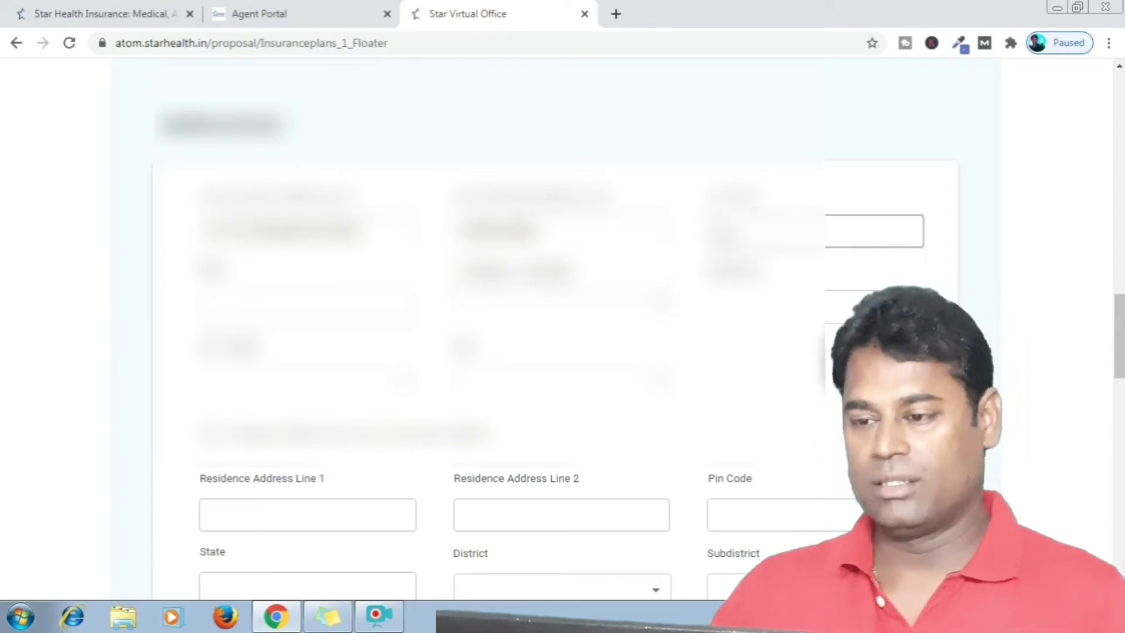
scroll(1121, 399, "down", 10)
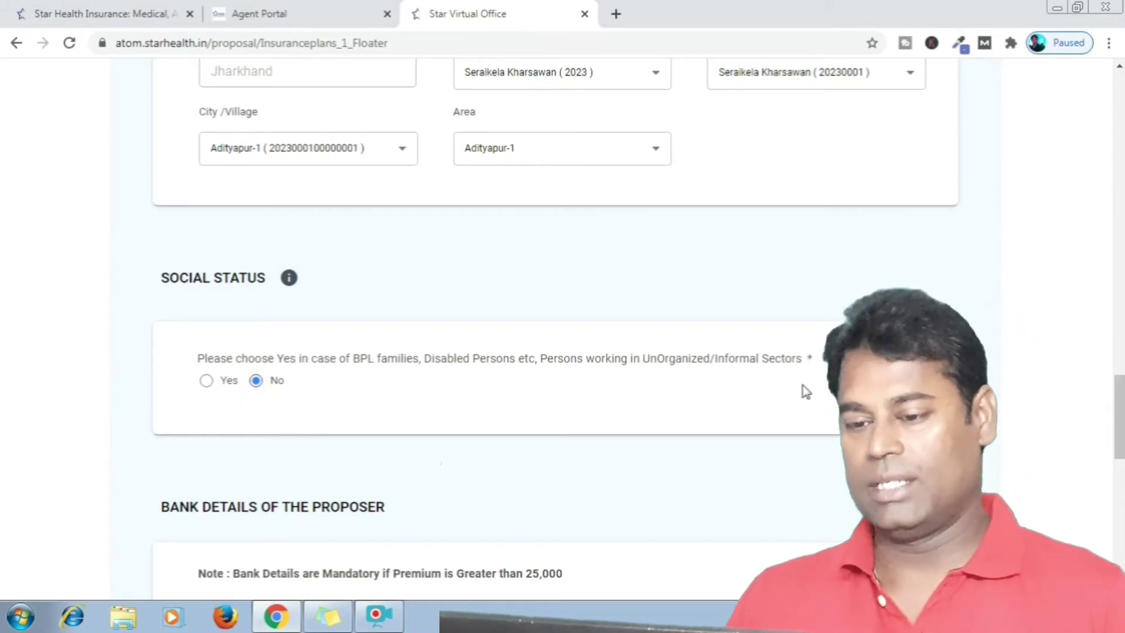
left_click_drag(1120, 439, 1120, 465)
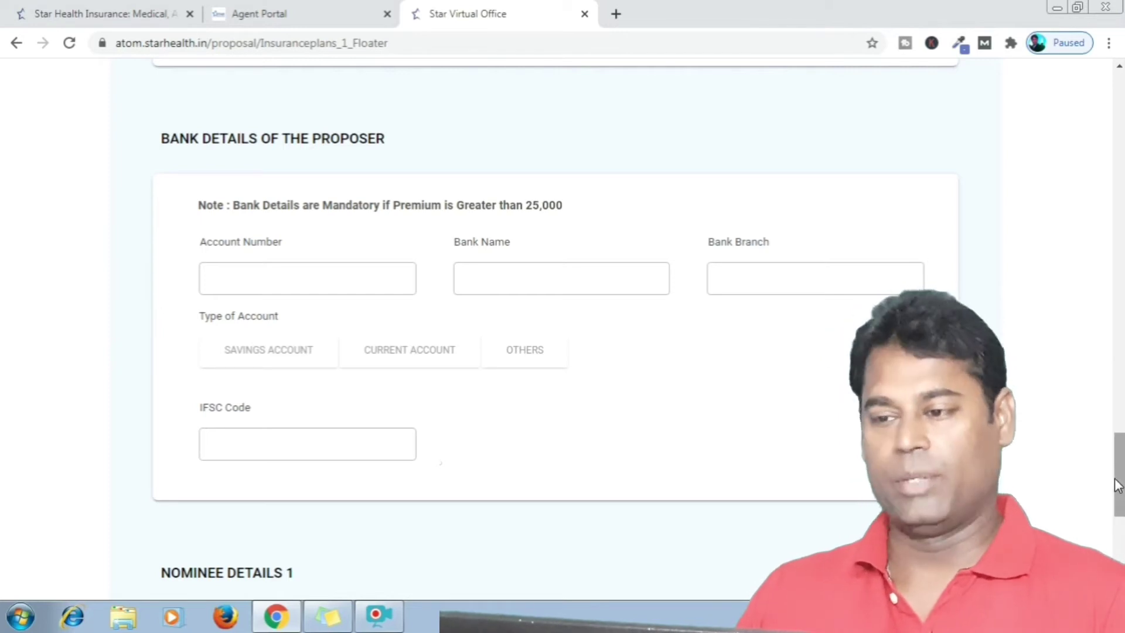
Step: Add the nominee's name, age 34, relationship Spouse and a 100% share of the claim
scroll(1119, 487, "down", 3)
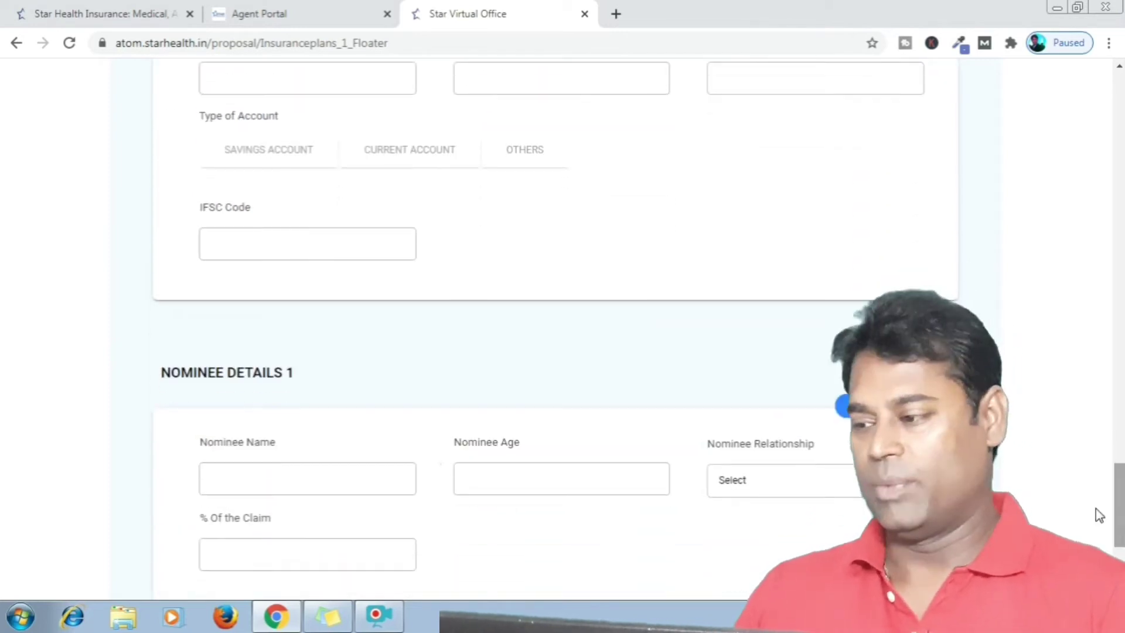
scroll(1121, 507, "down", 3)
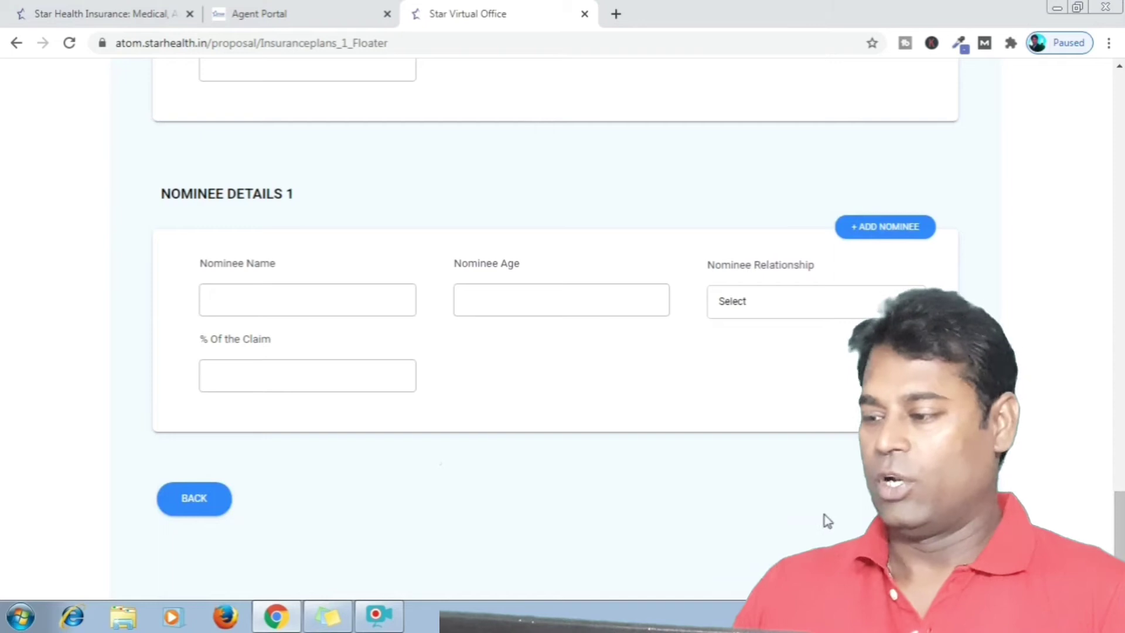
left_click(276, 304)
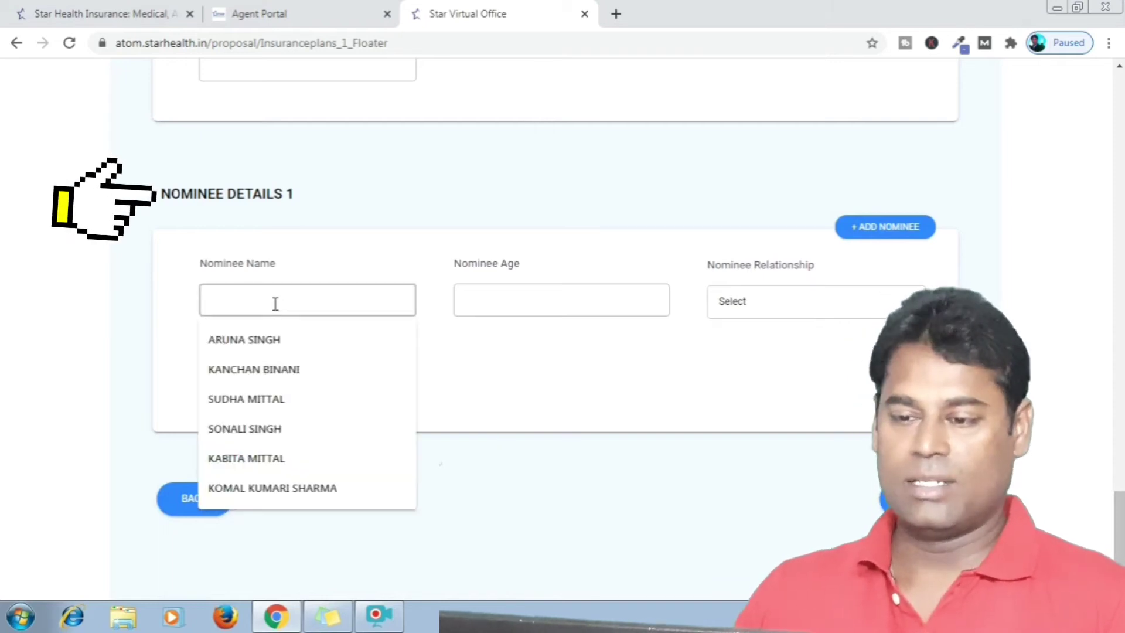
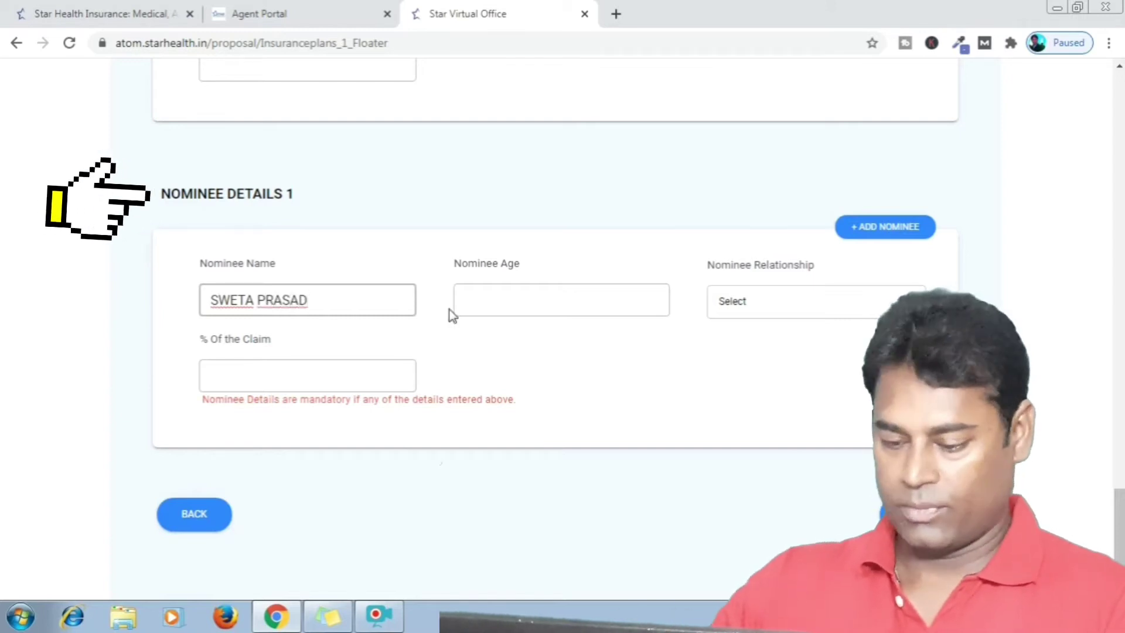
left_click(503, 306)
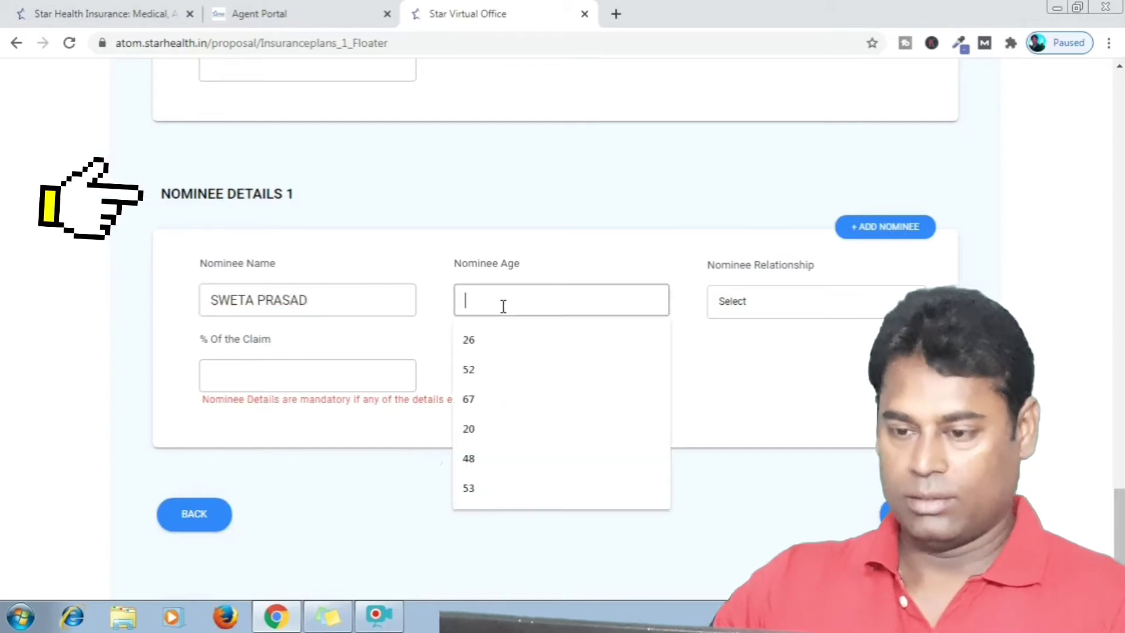
type("34")
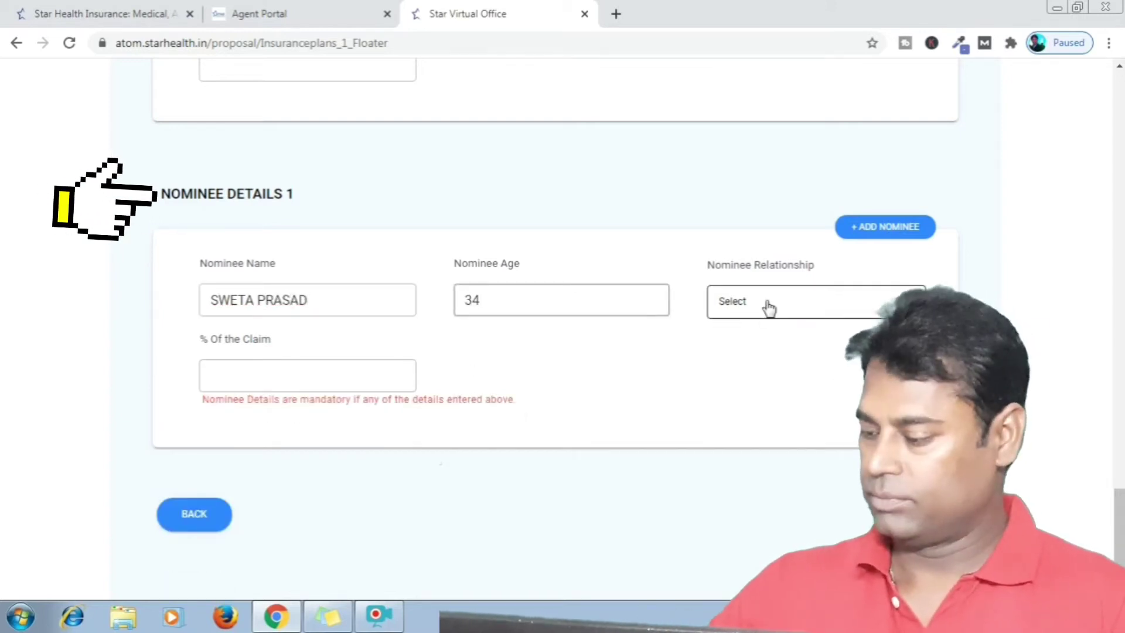
left_click(767, 305)
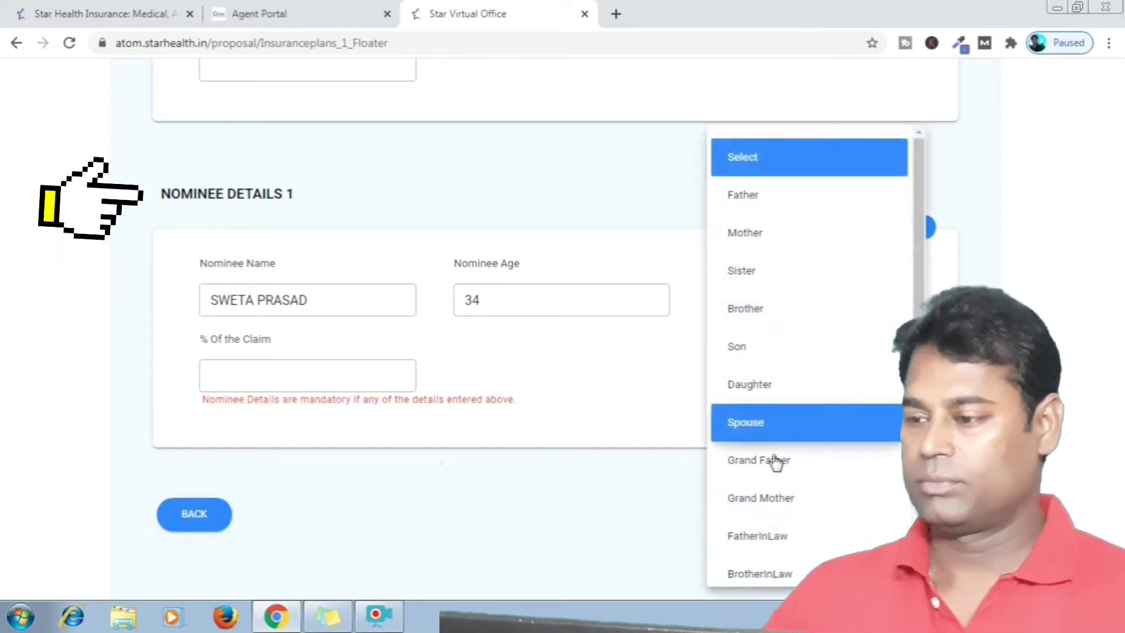
left_click(762, 422)
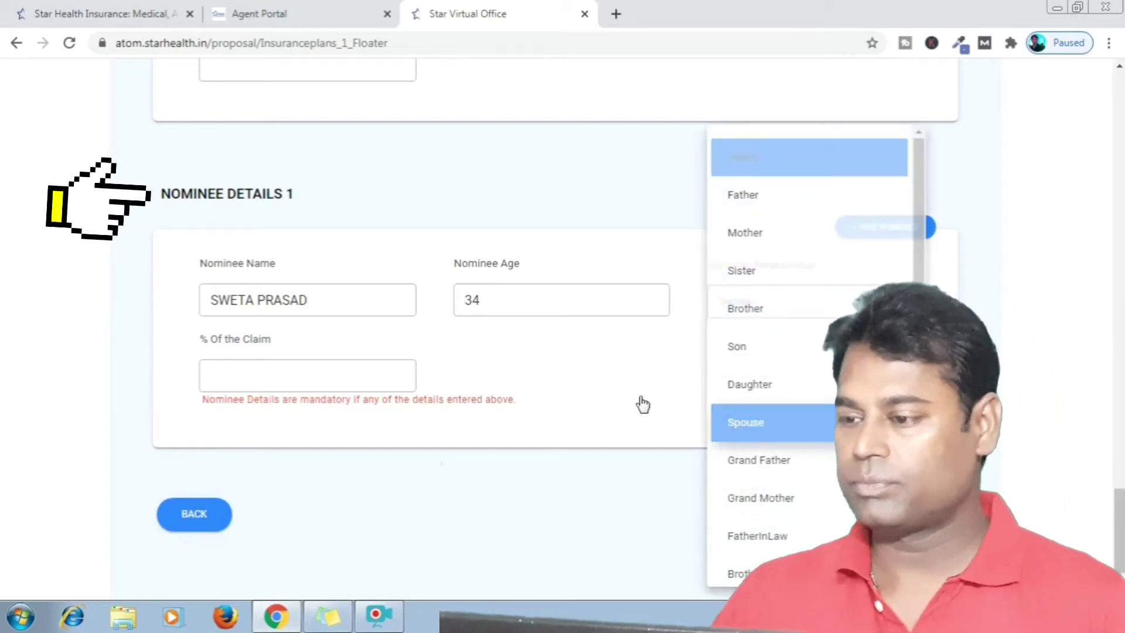
left_click(245, 375)
type("100")
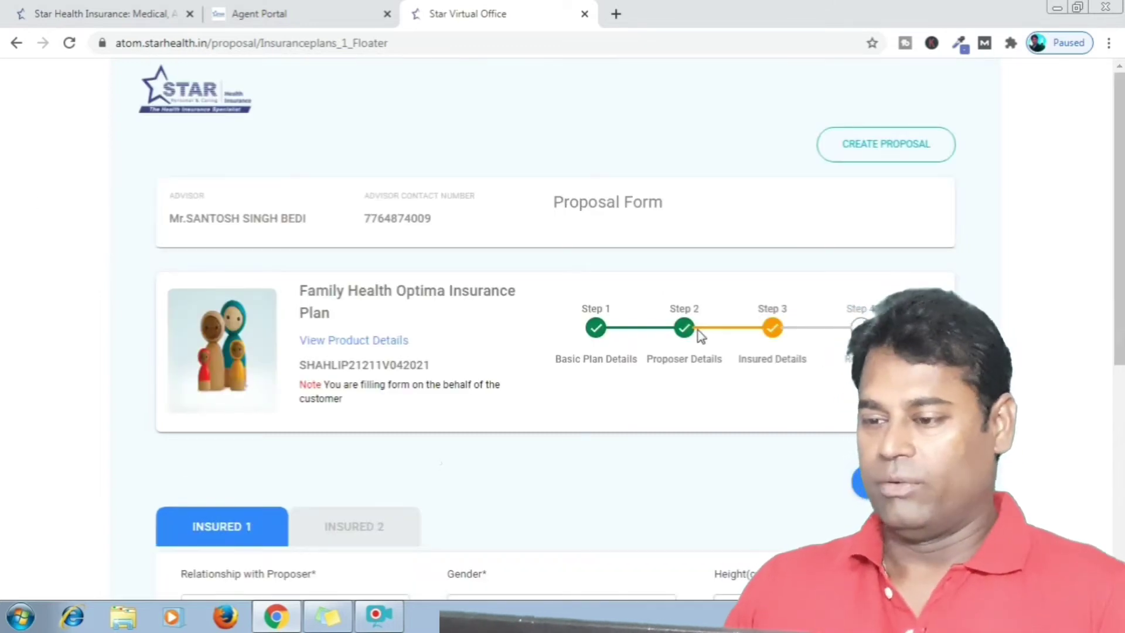
Step: Set Insured 1 as SELF, Male, with height 173 cm and weight 75 kg
scroll(1118, 190, "down", 4)
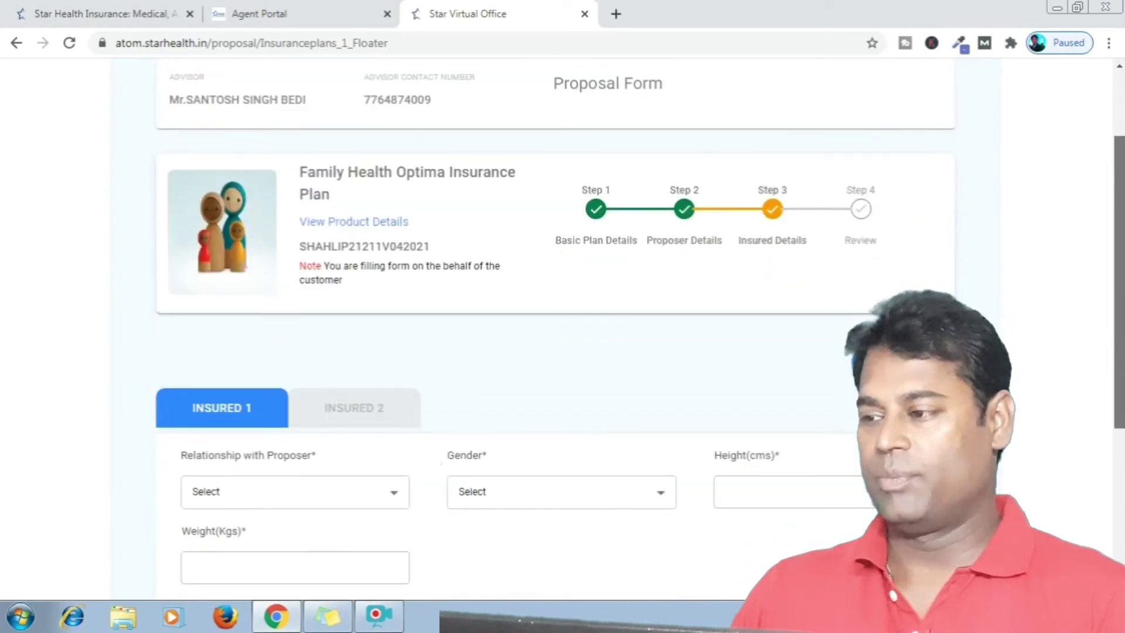
scroll(1106, 339, "down", 1)
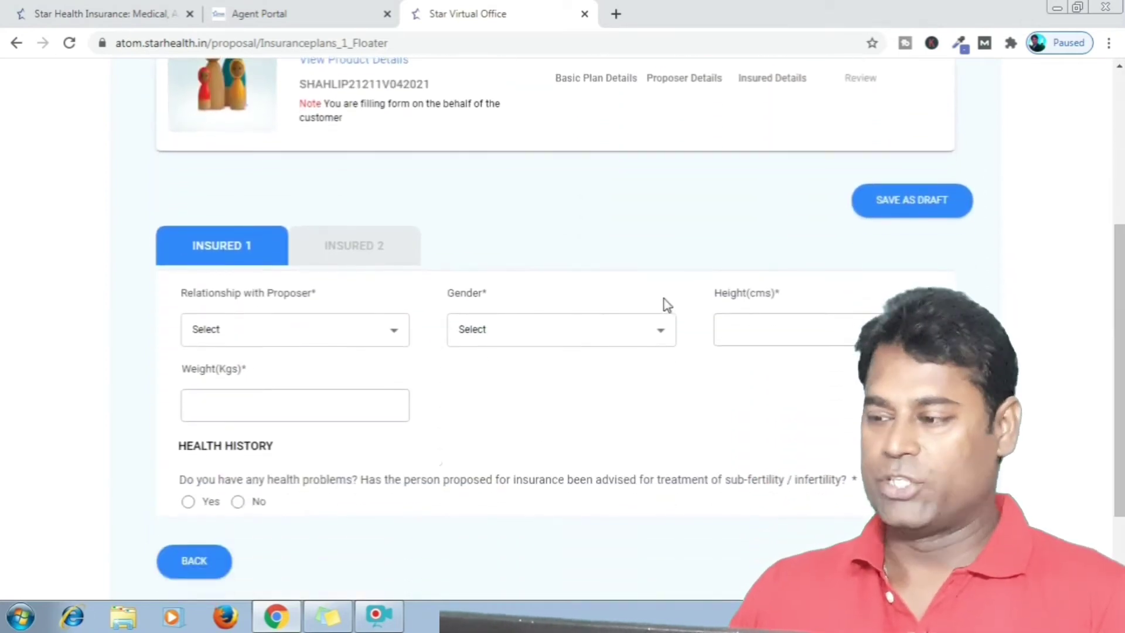
left_click(262, 335)
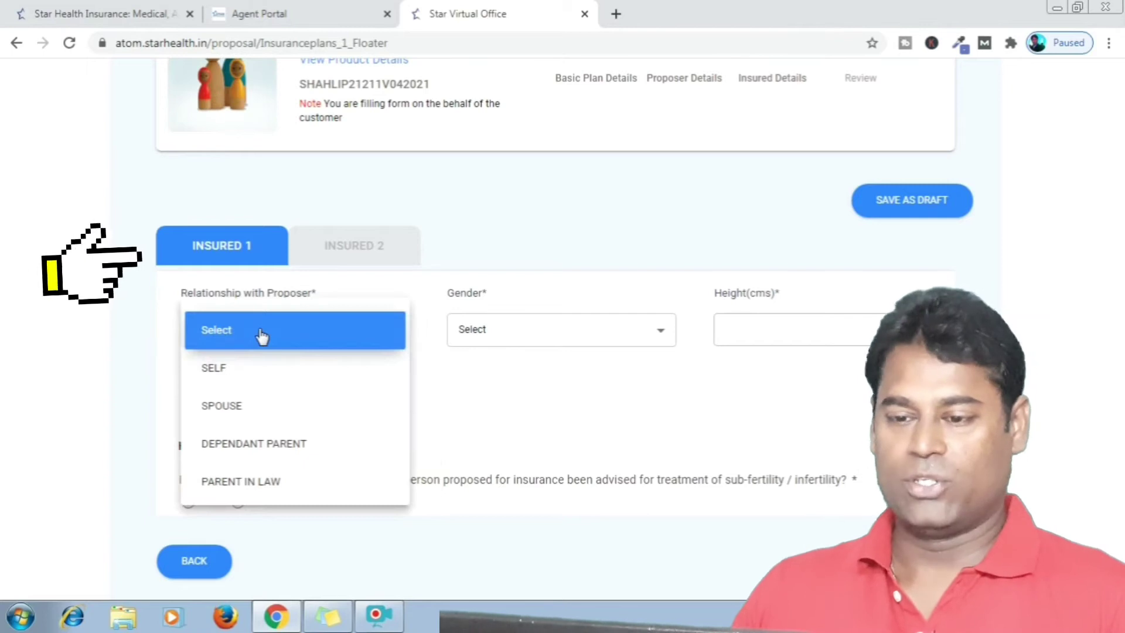
left_click(238, 375)
left_click(503, 403)
left_click(258, 413)
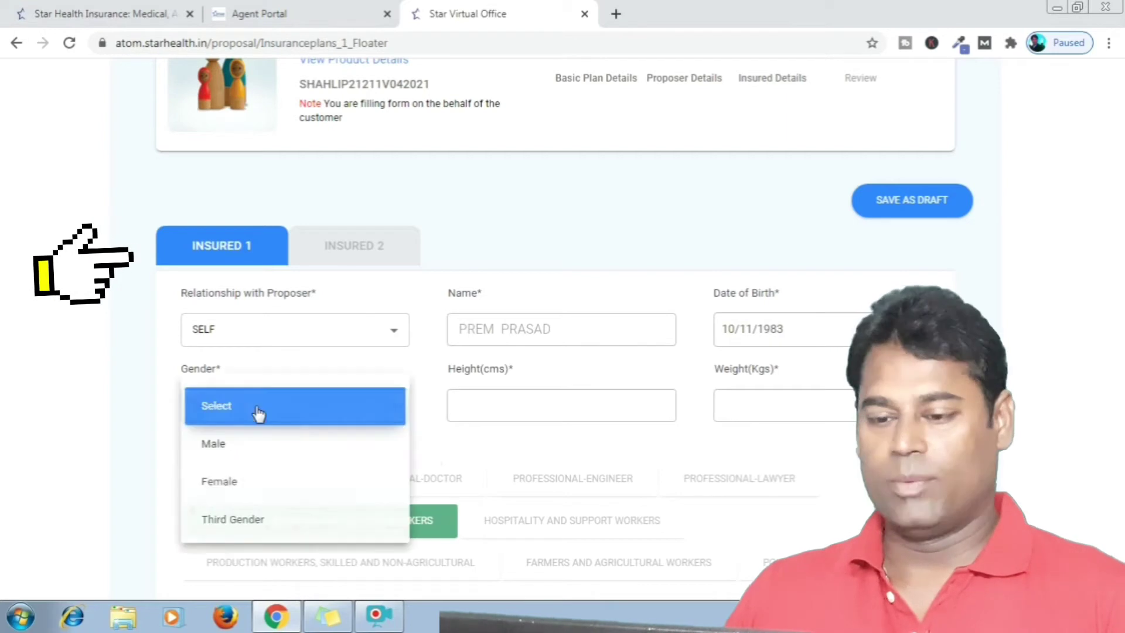
left_click(248, 451)
left_click(520, 403)
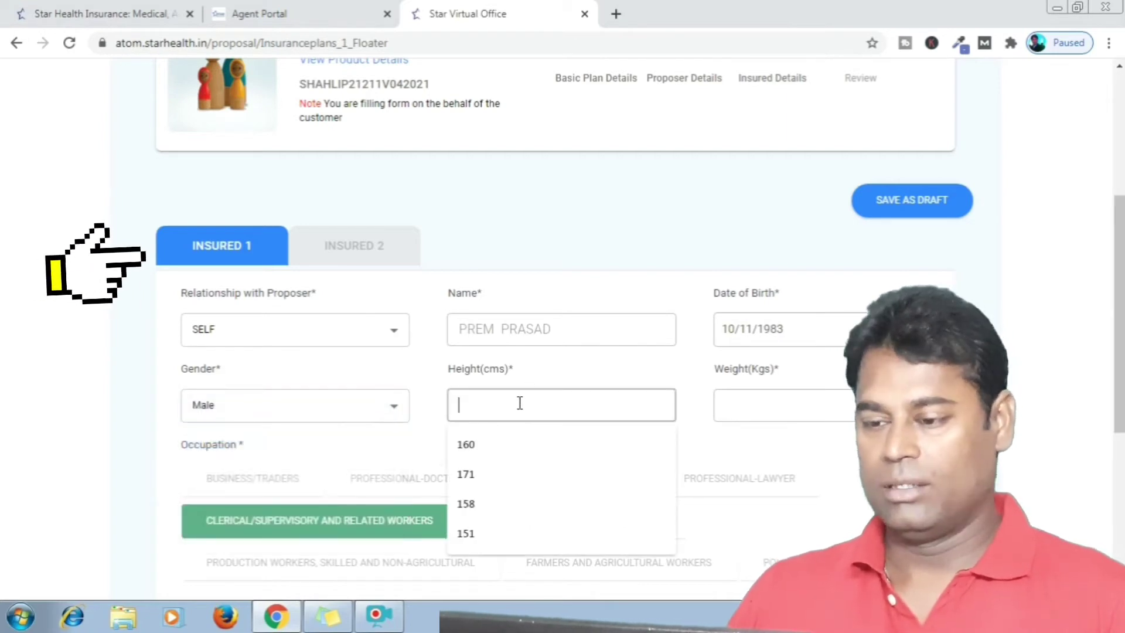
type("173")
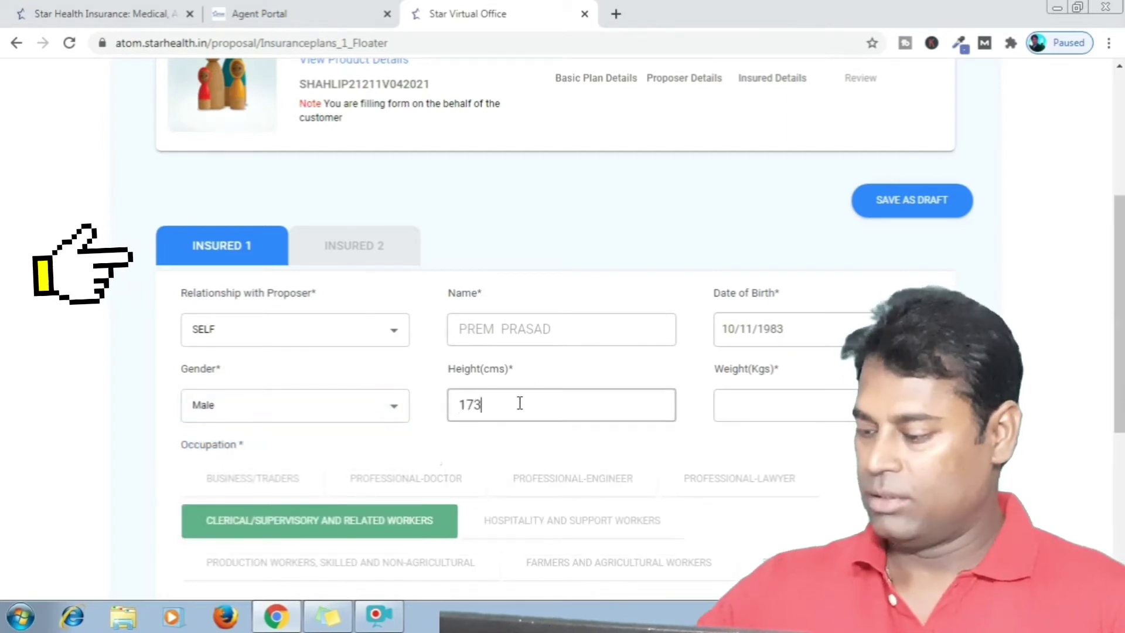
left_click(765, 409)
type("7")
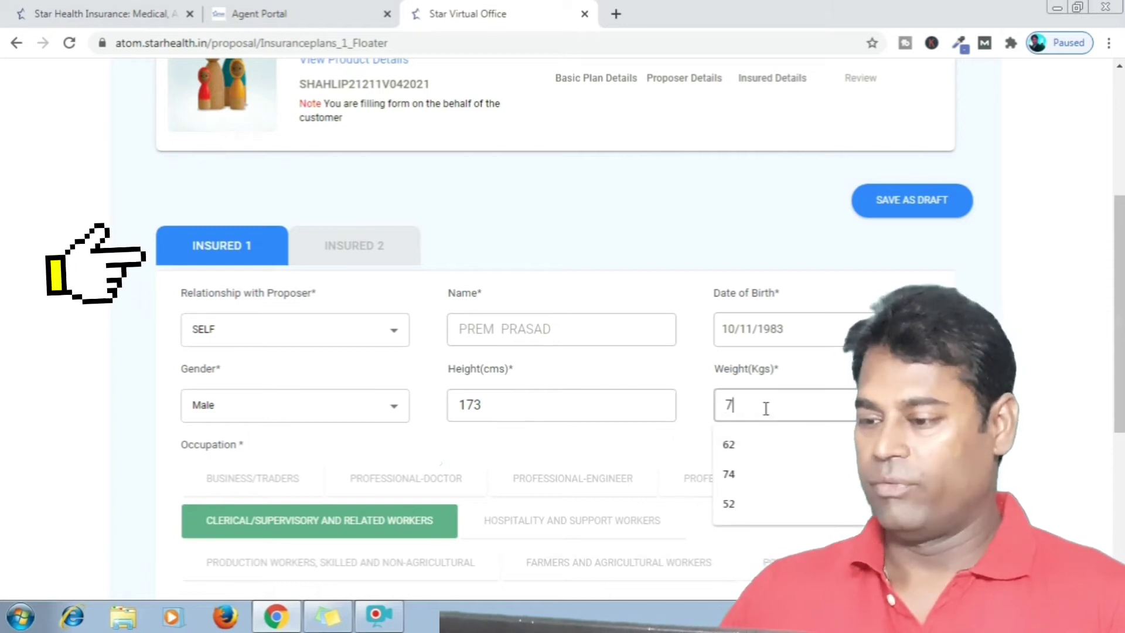
type("5")
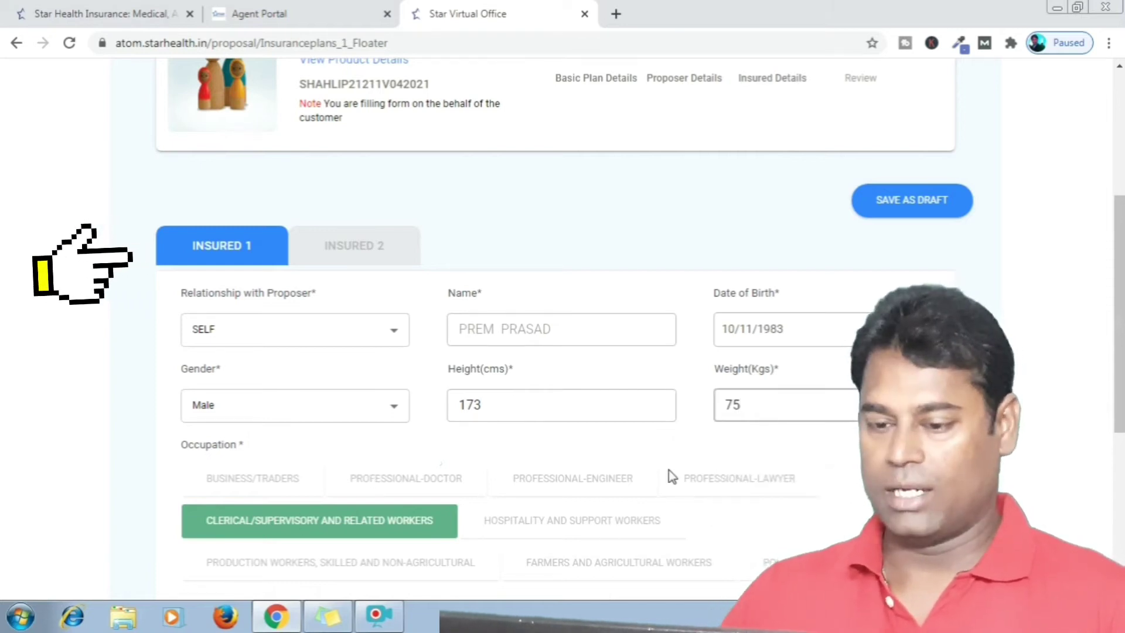
Step: Answer No to the first insured's health history question
left_click_drag(1120, 299, 1121, 443)
scroll(704, 516, "down", 1)
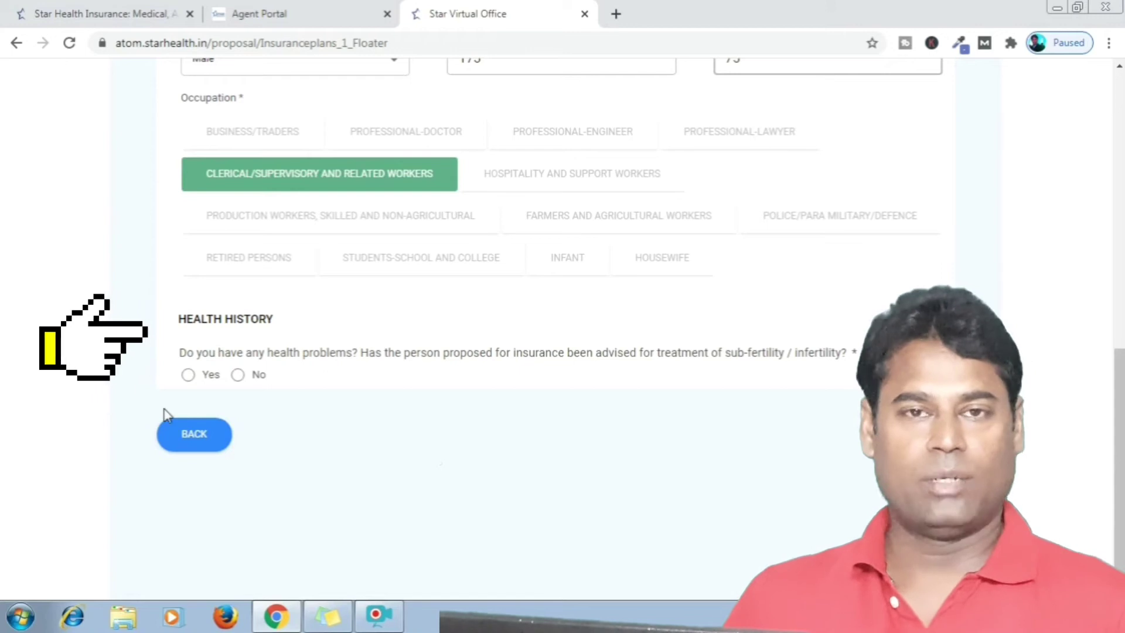
left_click(188, 378)
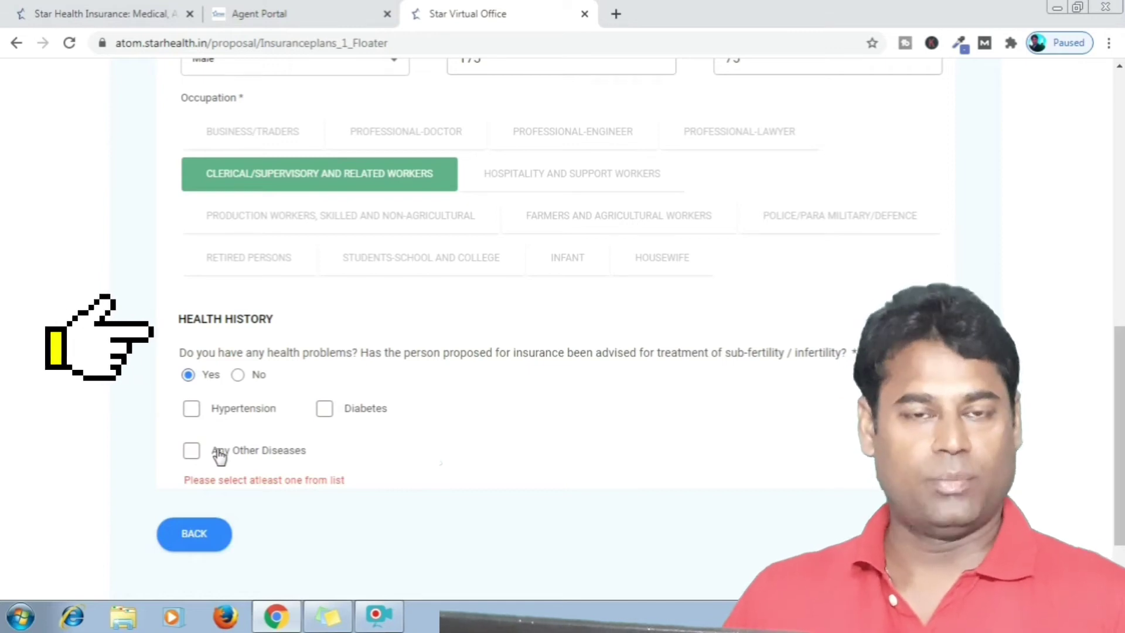
left_click(238, 375)
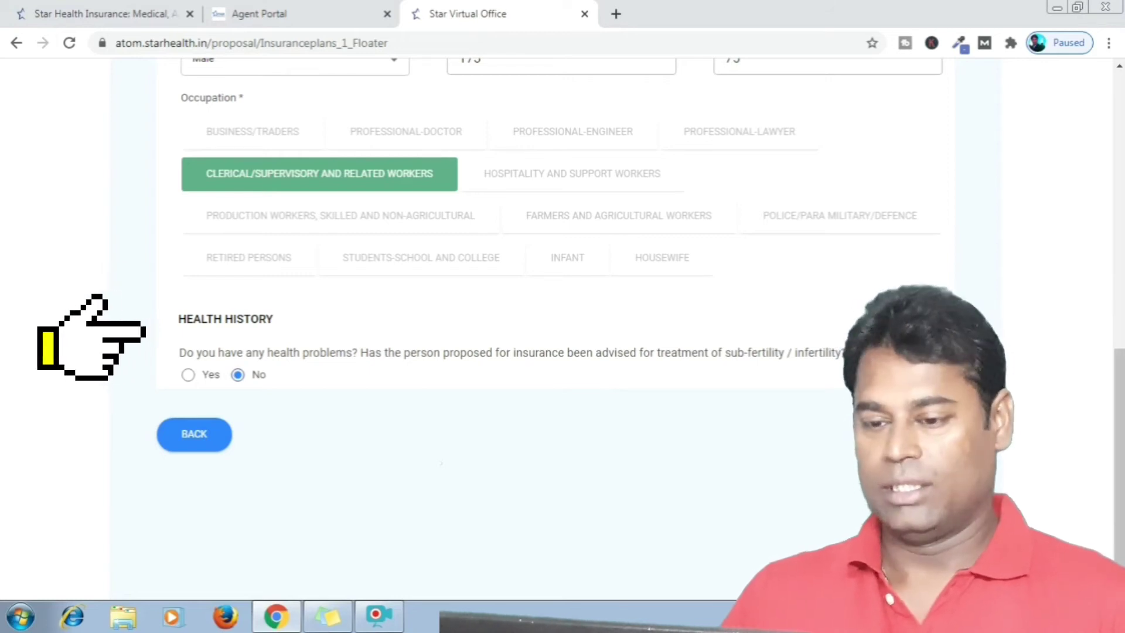
scroll(1121, 368, "up", 2)
scroll(1120, 368, "up", 3)
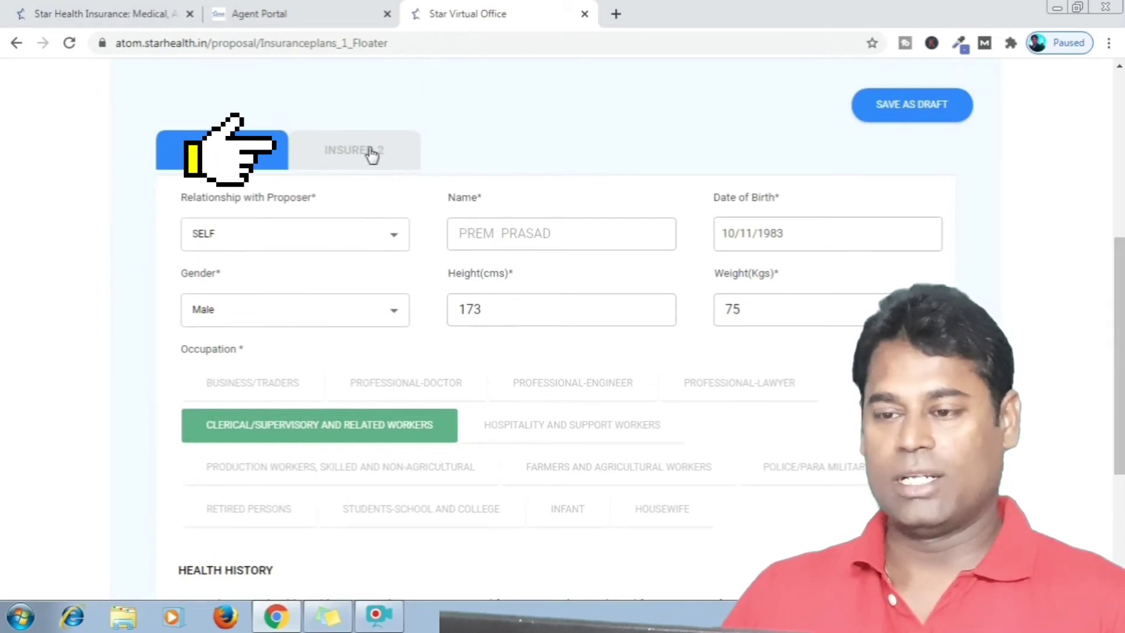
Step: On the Insured 2 tab, set the relationship to SPOUSE and enter her name
left_click(370, 154)
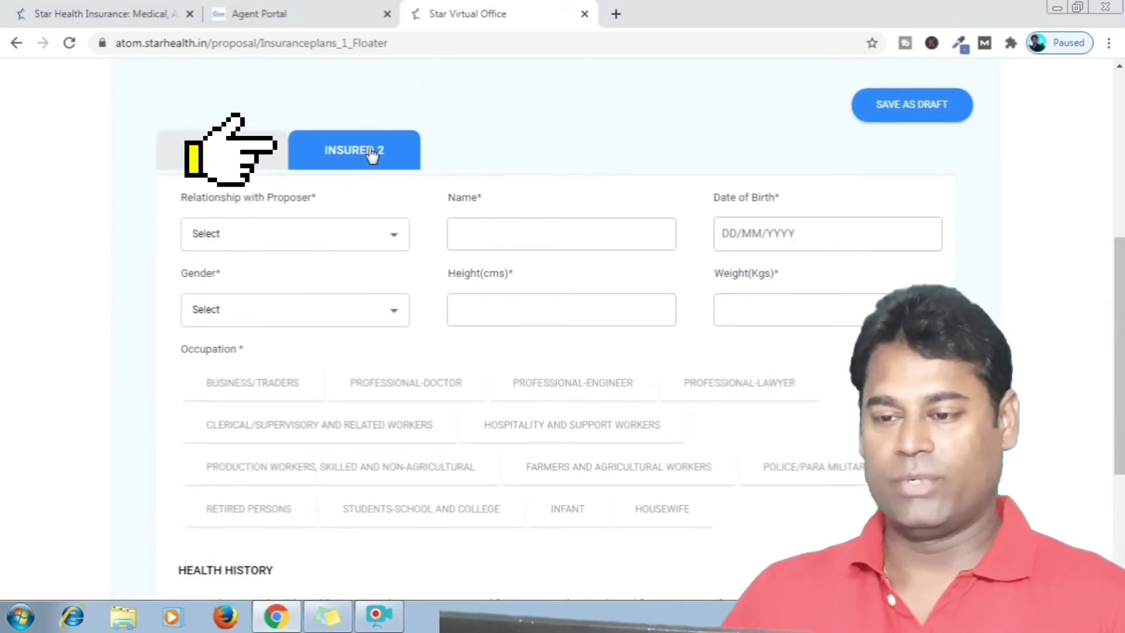
left_click(276, 244)
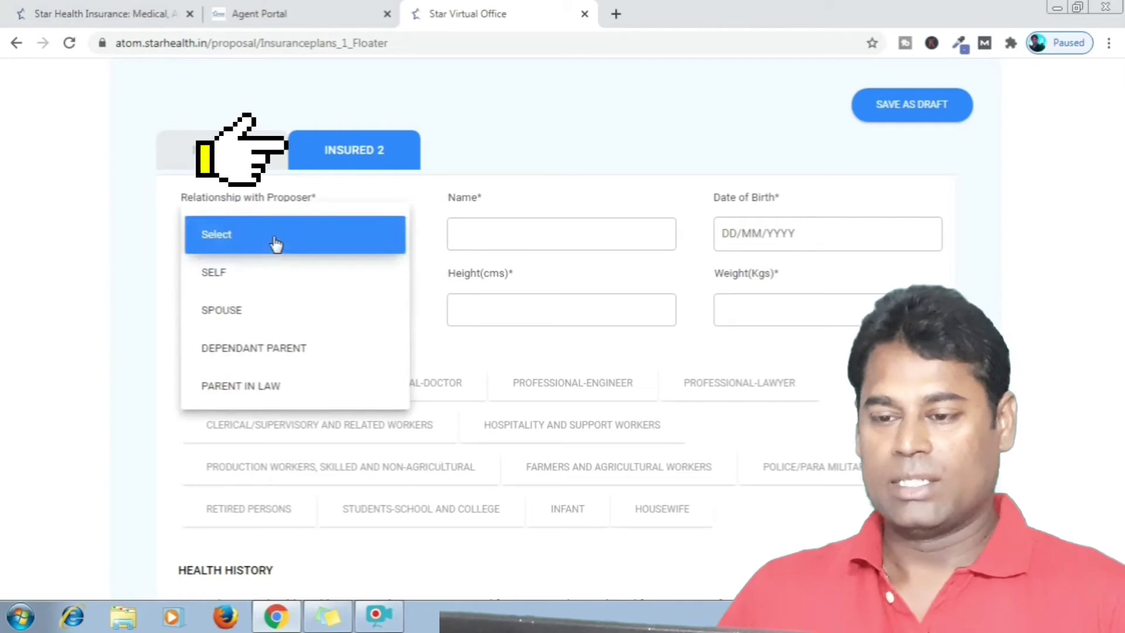
left_click(257, 315)
left_click(513, 222)
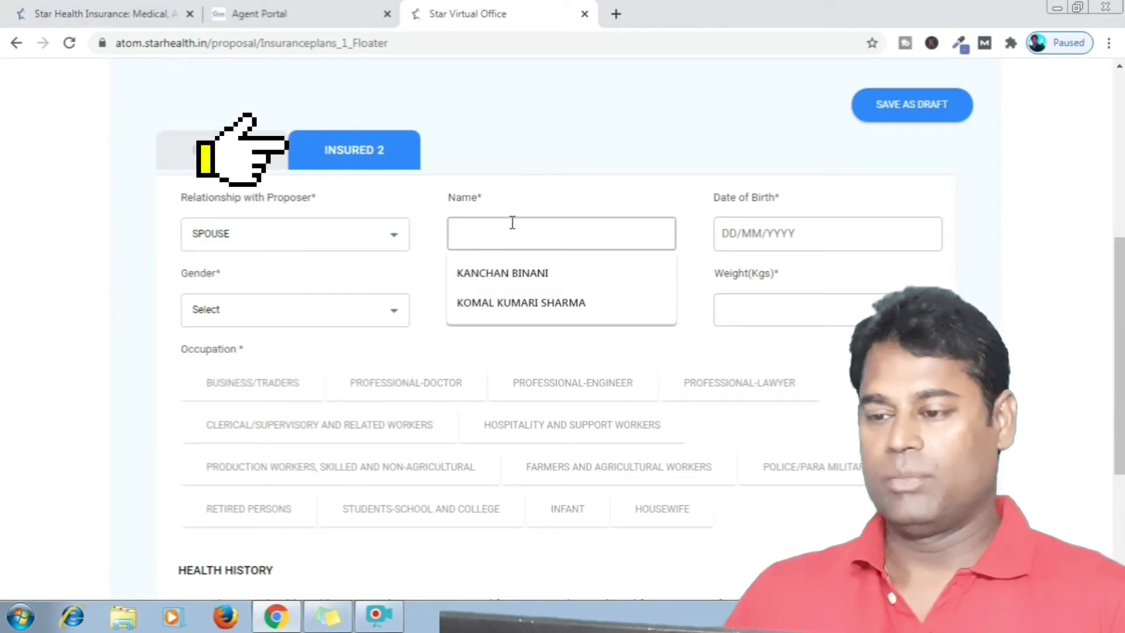
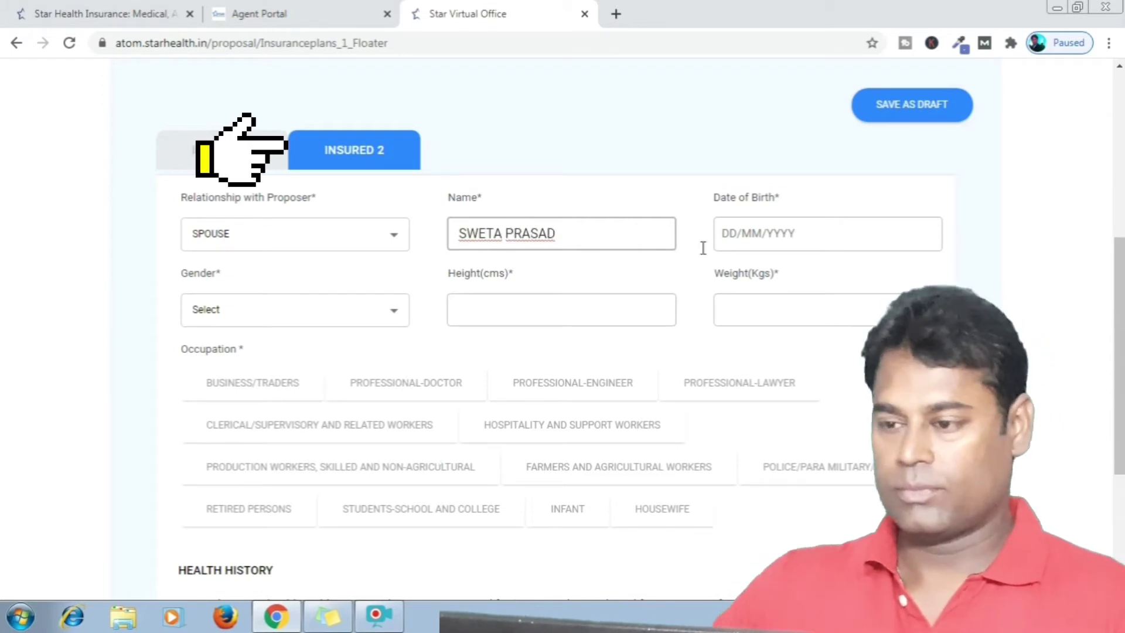
Step: Set the second insured's date of birth to 14/05/1985 and gender to Female
left_click(766, 243)
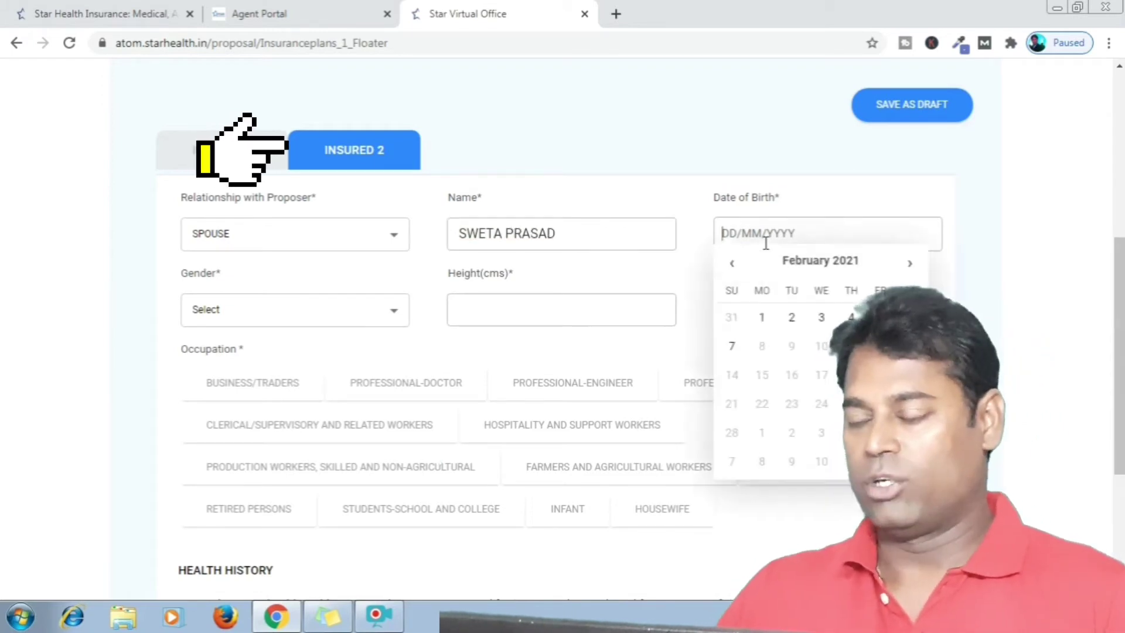
left_click(845, 263)
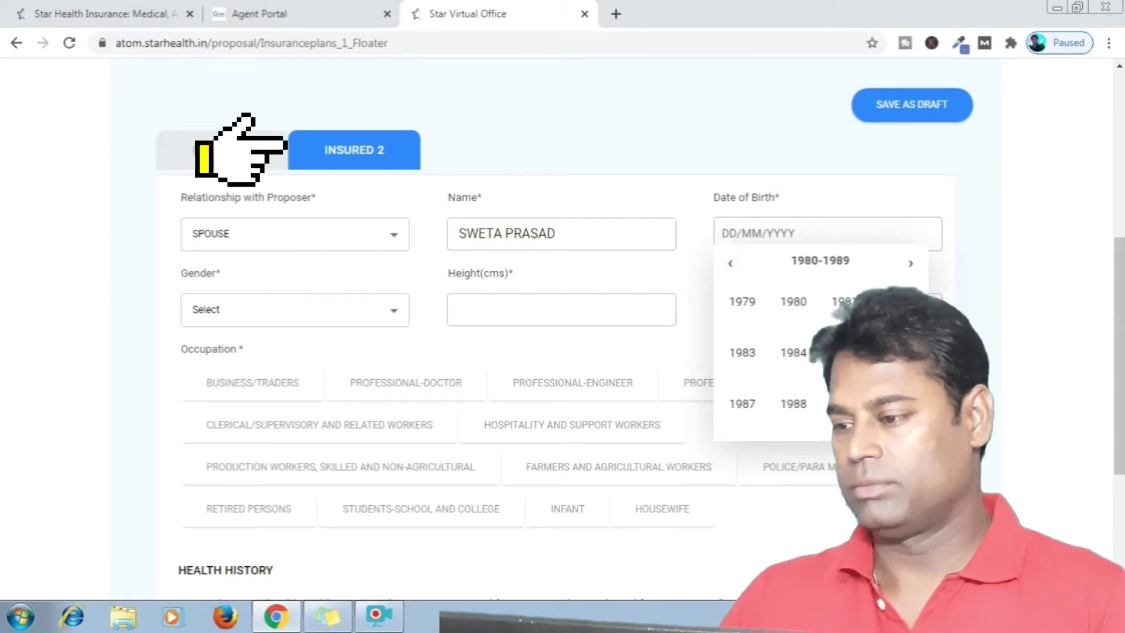
left_click(844, 352)
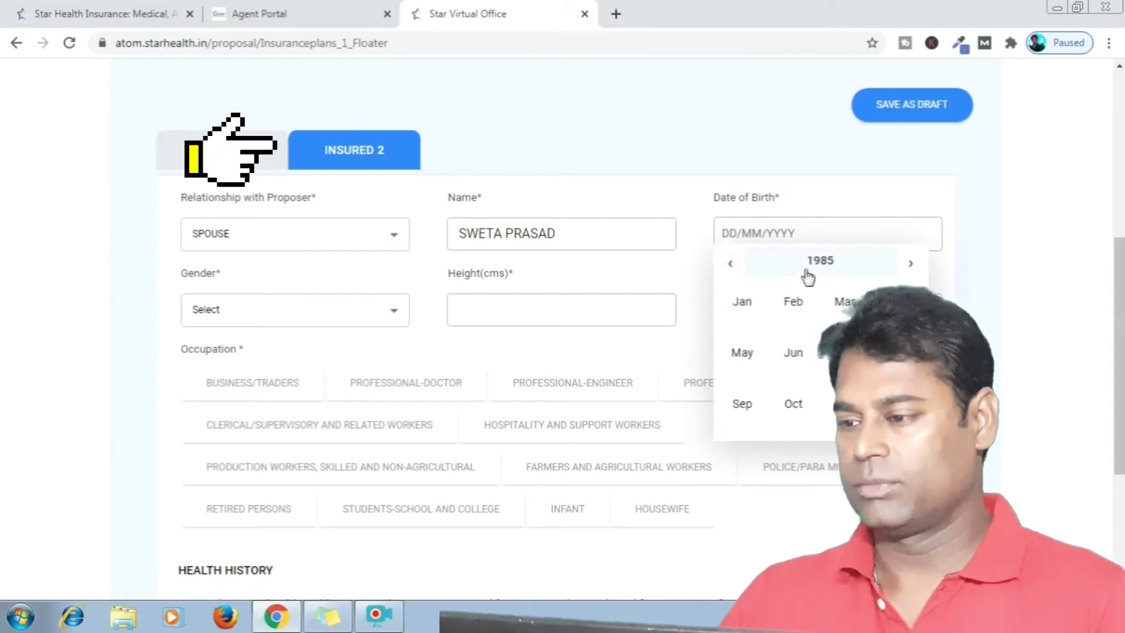
left_click(744, 355)
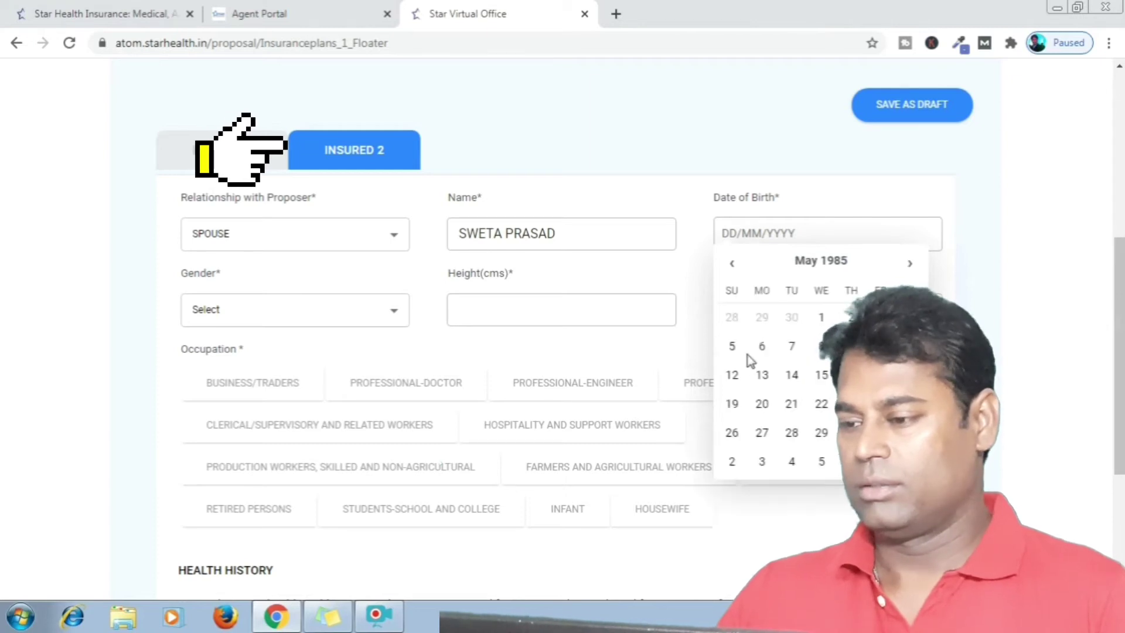
left_click(791, 376)
left_click(276, 322)
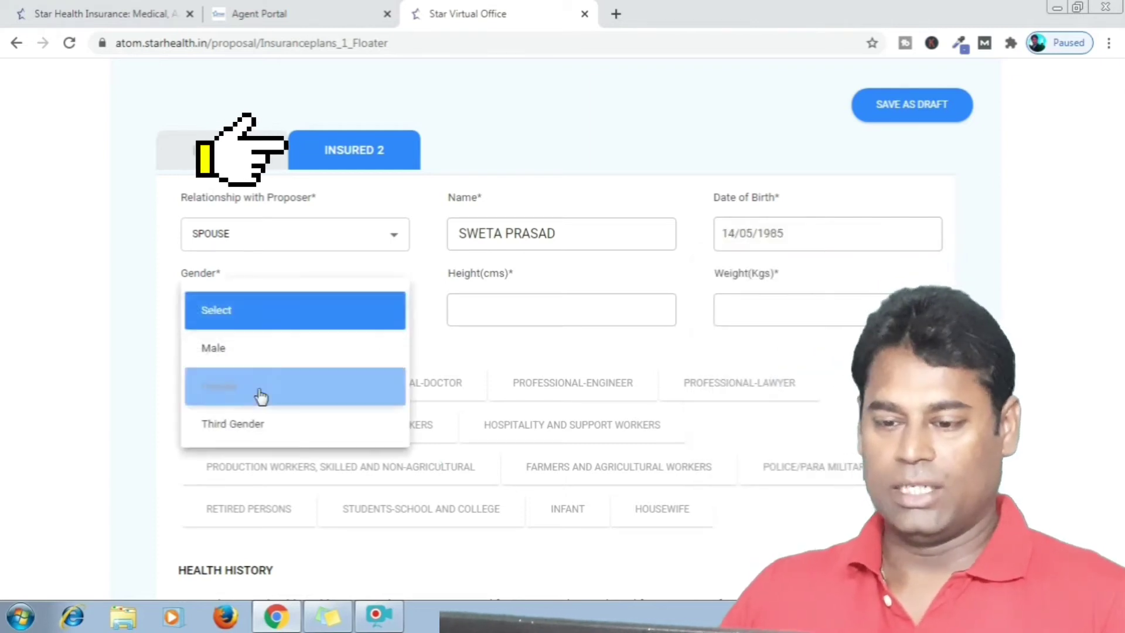
left_click(258, 395)
Step: Enter height 164 and weight 68, set occupation to HOUSEWIFE, and continue past Insured Details
left_click(494, 304)
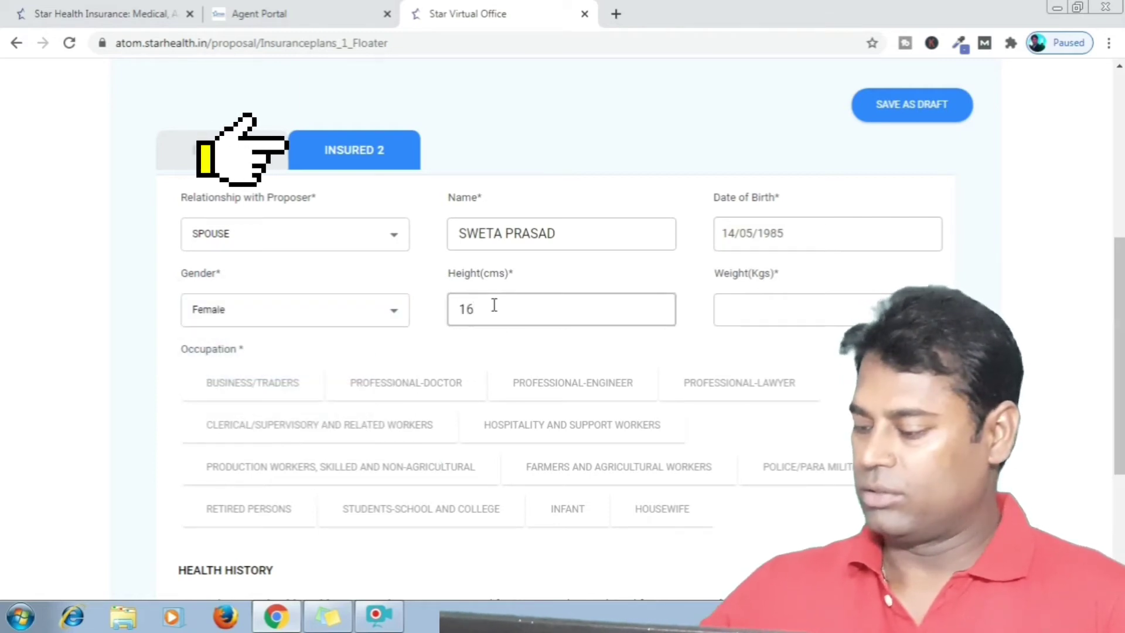
left_click(769, 314)
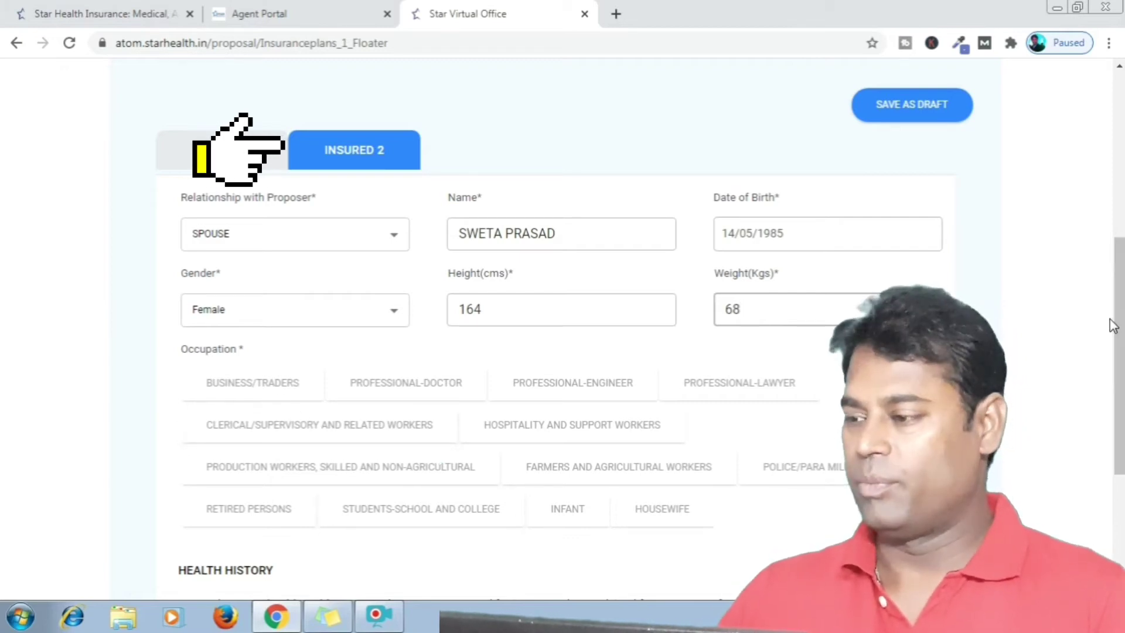
scroll(1113, 324, "down", 1)
left_click(647, 437)
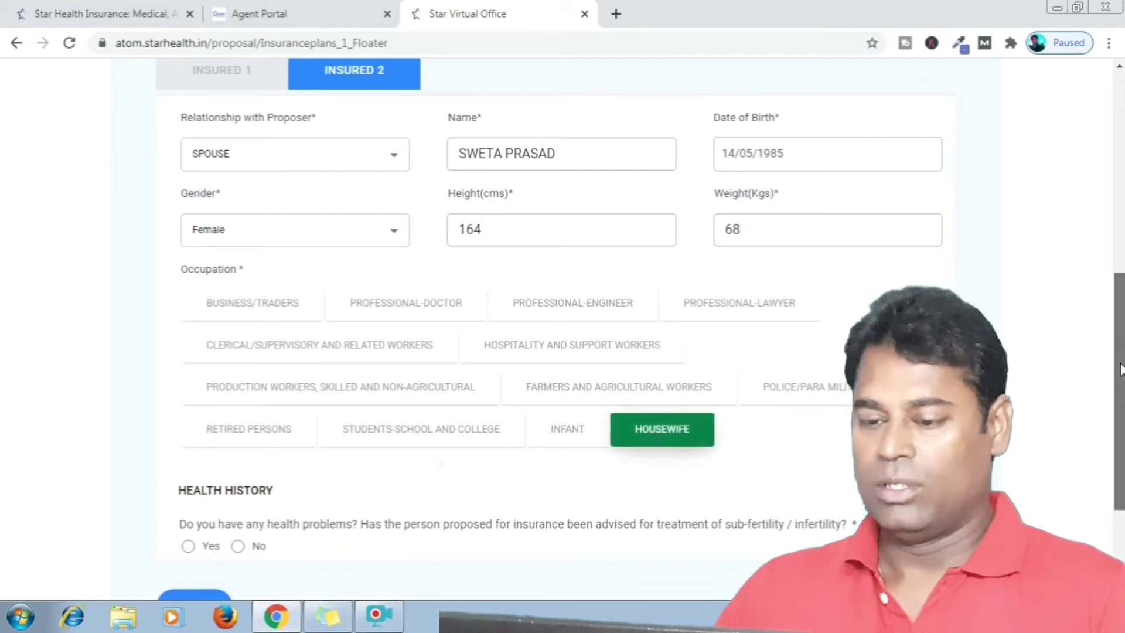
scroll(1120, 369, "down", 1)
scroll(710, 496, "up", 1)
scroll(710, 497, "down", 1)
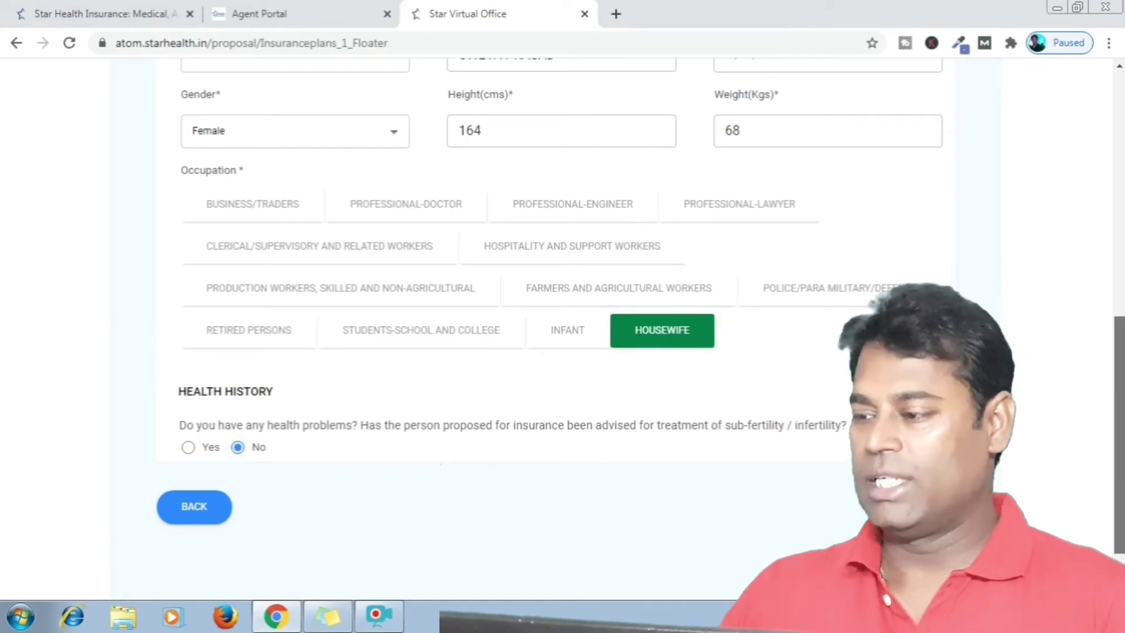
left_click_drag(1115, 462, 1115, 366)
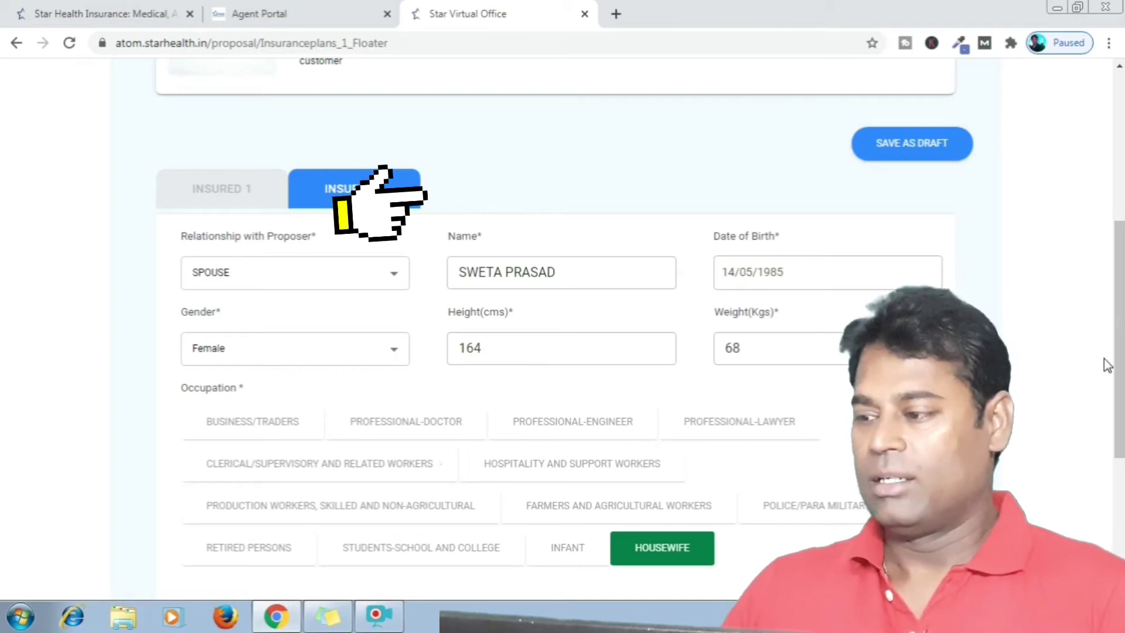
scroll(1122, 359, "down", 1)
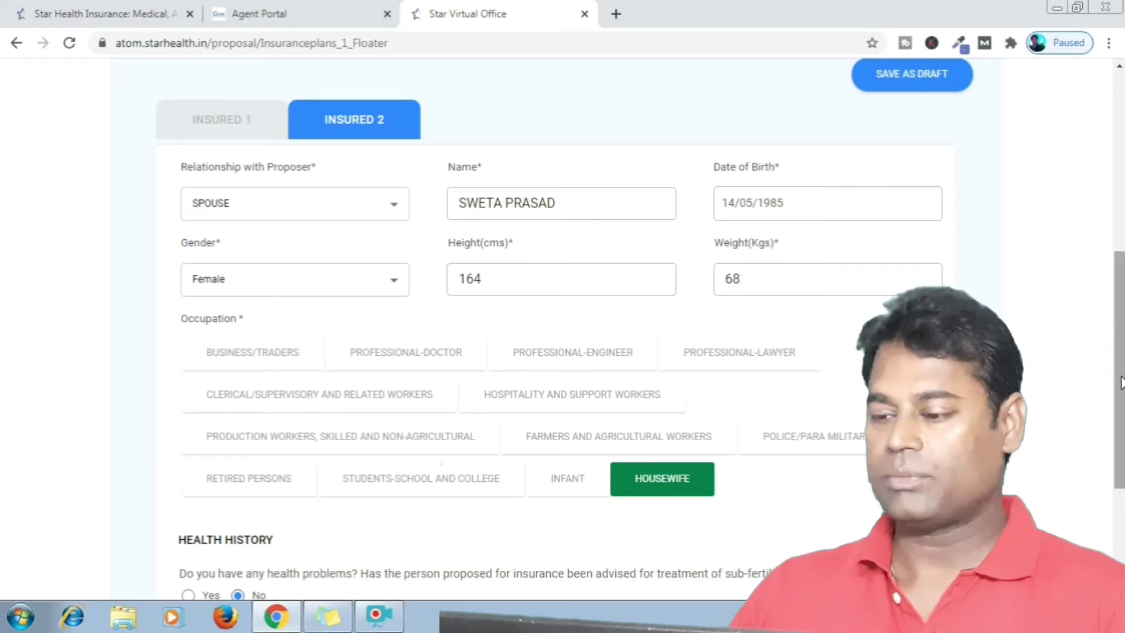
scroll(562, 328, "down", 3)
scroll(563, 328, "down", 1)
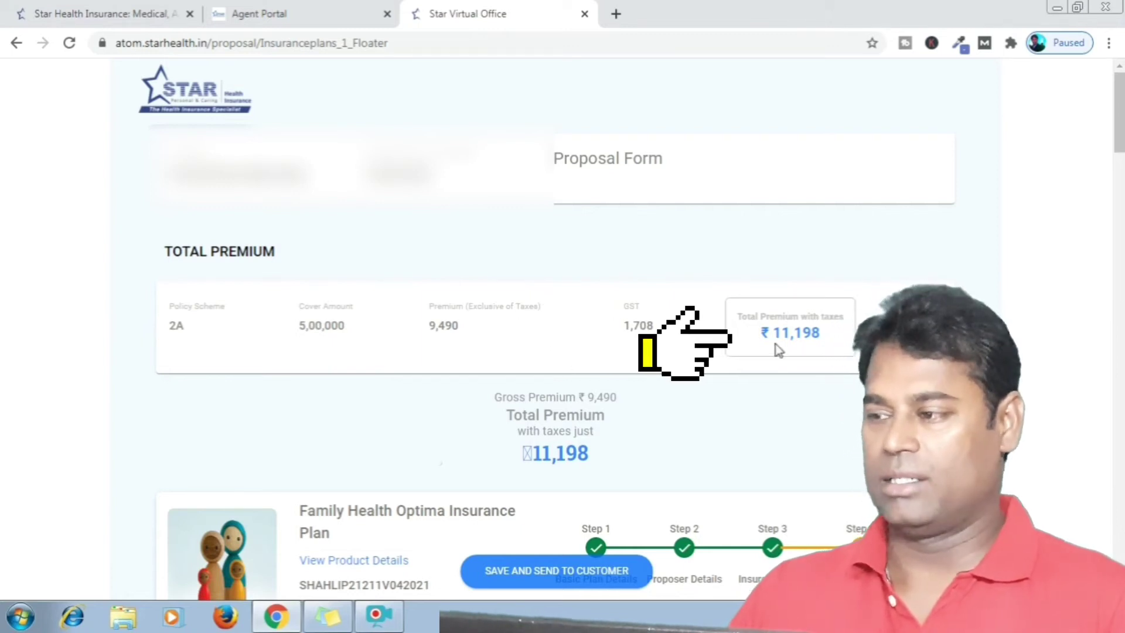
Step: Scroll through Basic Plan Details and the insured details down to the FILEUPLOAD section
left_click_drag(1122, 117, 1123, 167)
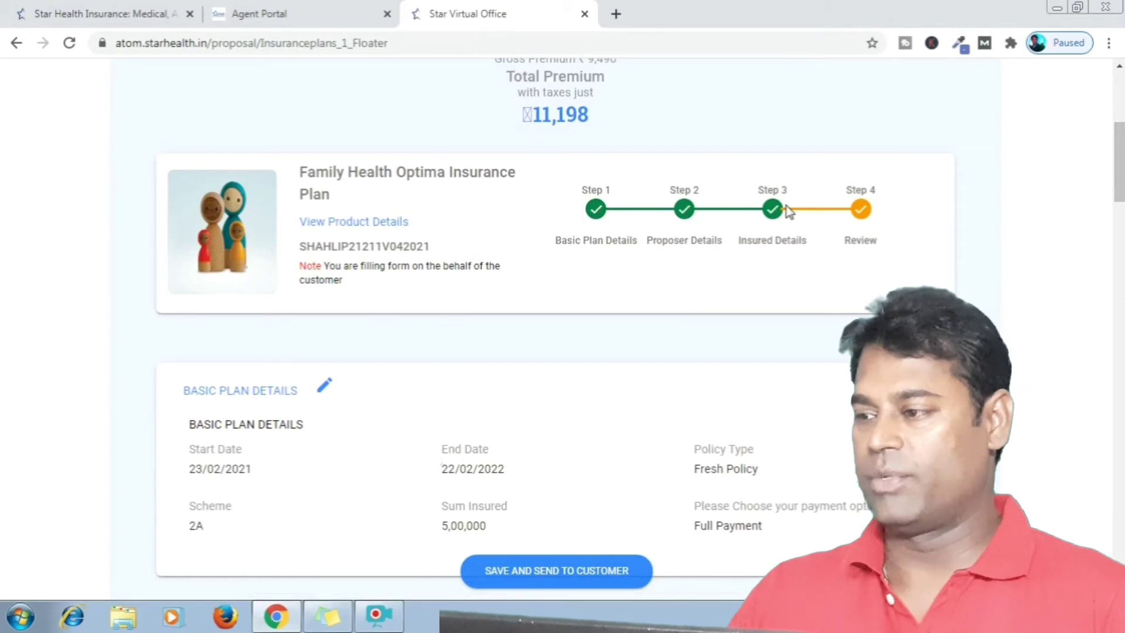
left_click_drag(1119, 183, 1121, 234)
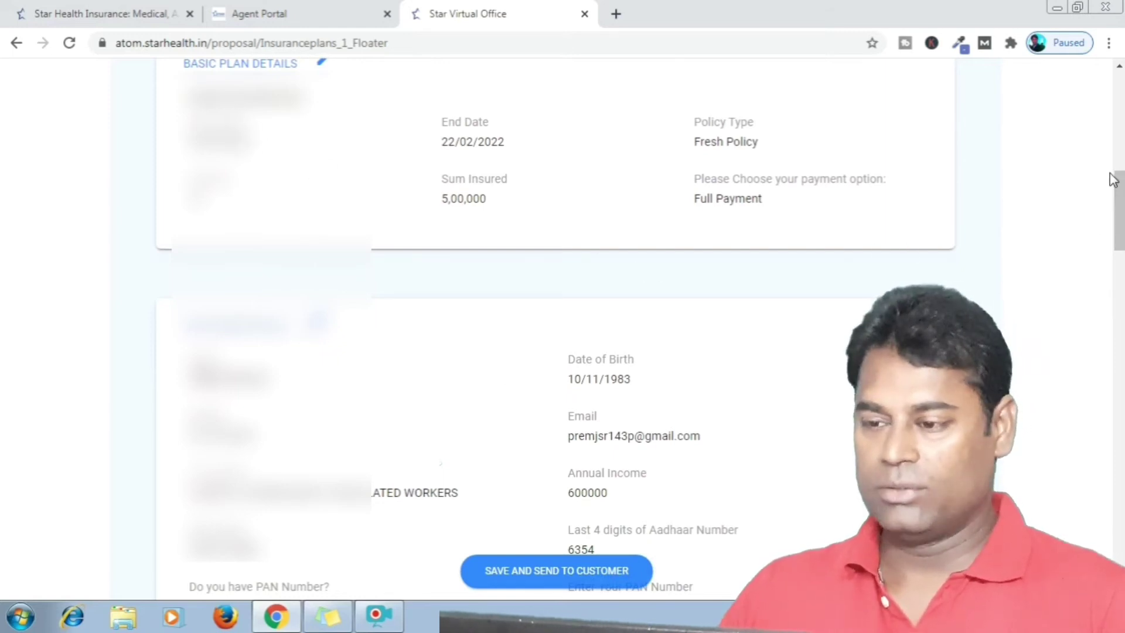
left_click_drag(1119, 201, 1111, 524)
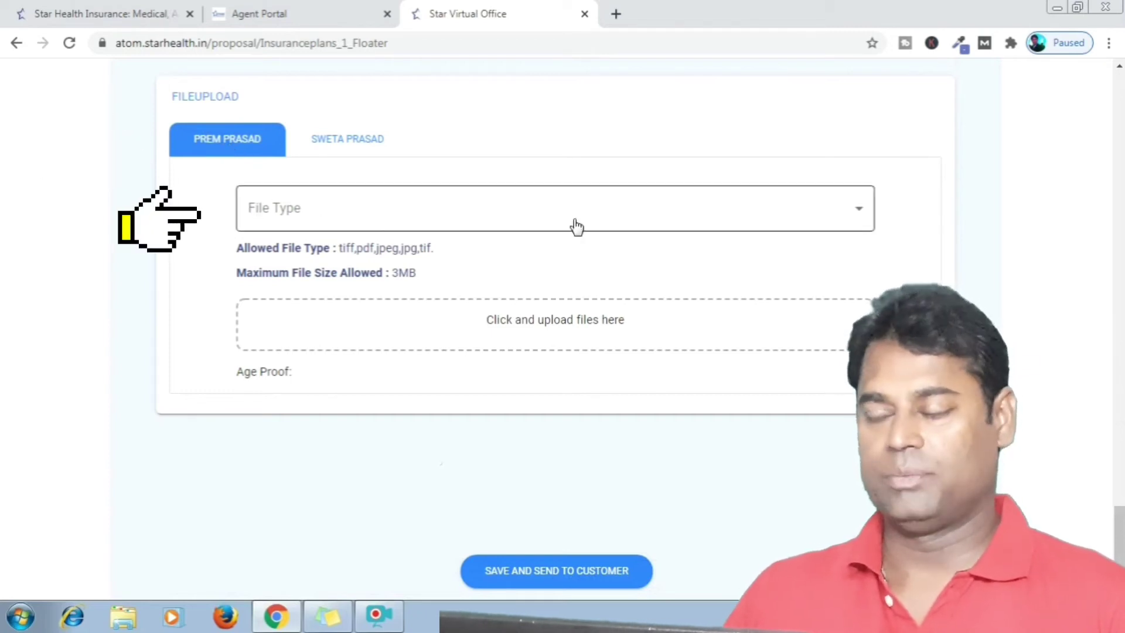
Step: Set the first insured's upload File Type to Age Proof
left_click(853, 216)
left_click(850, 216)
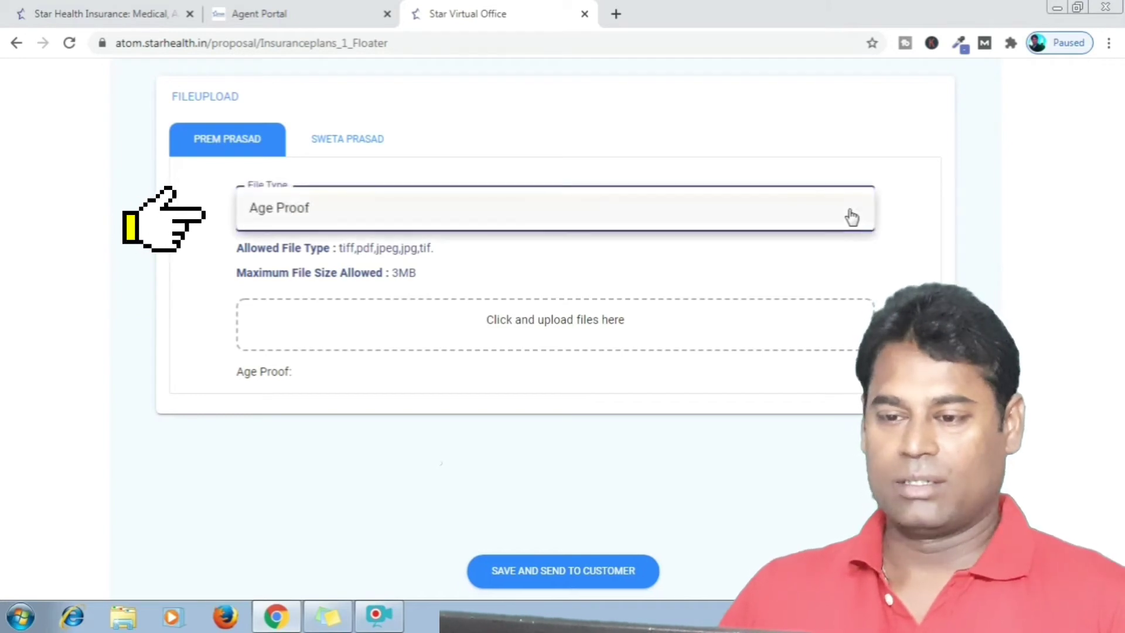
left_click(265, 215)
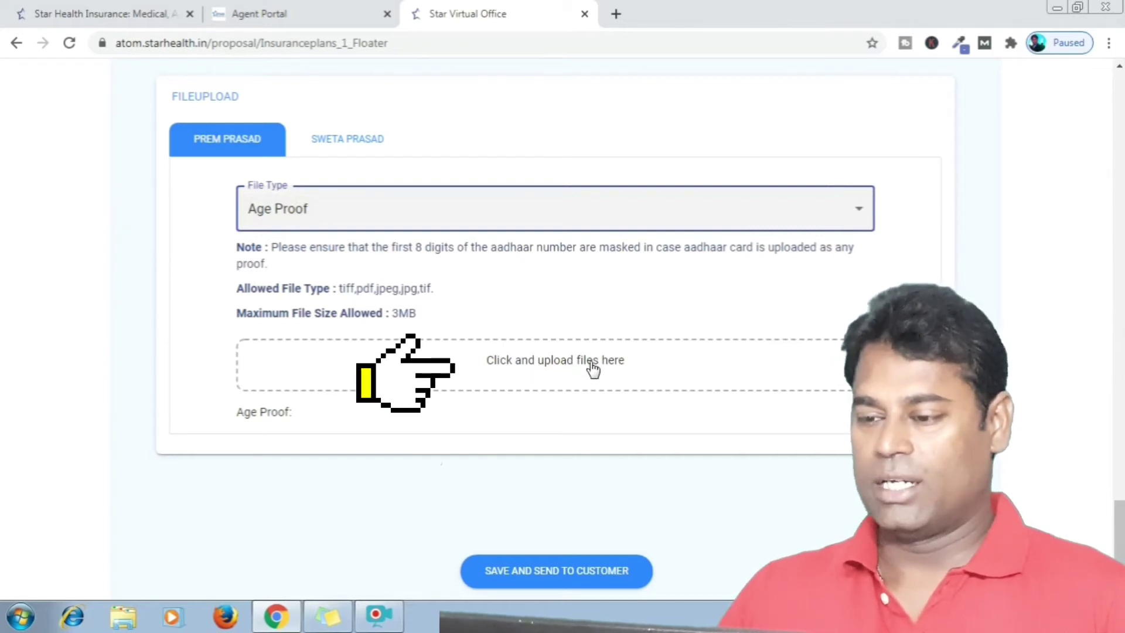
Step: Start the age proof upload, close the Aadhaar masking notice, and minimise Chrome
left_click(558, 367)
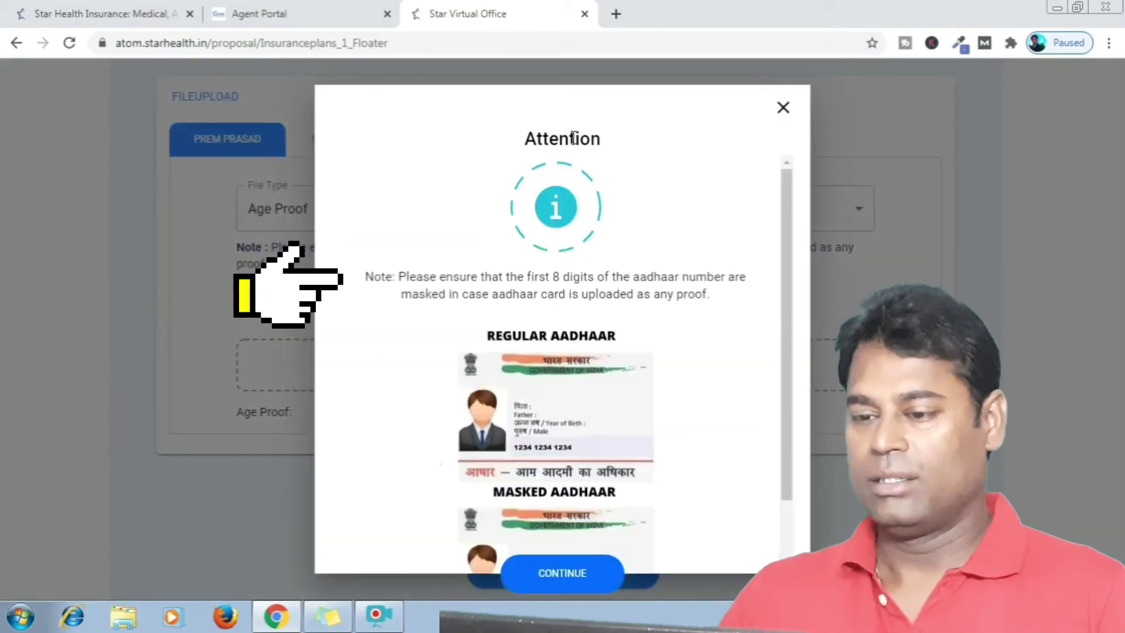
left_click_drag(788, 311, 797, 354)
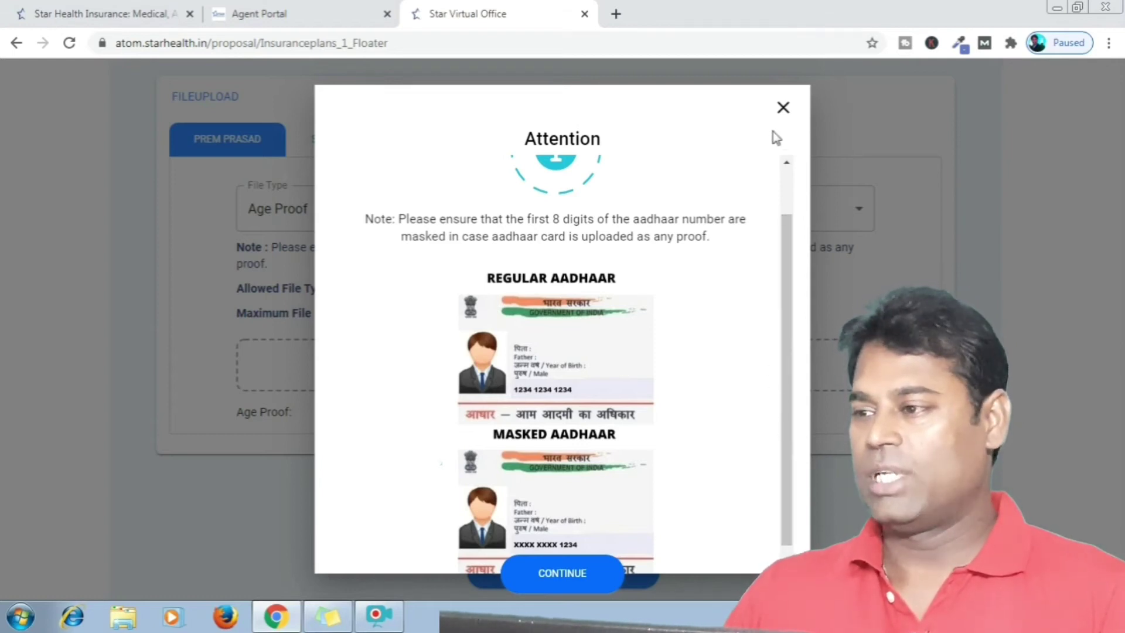
left_click(784, 108)
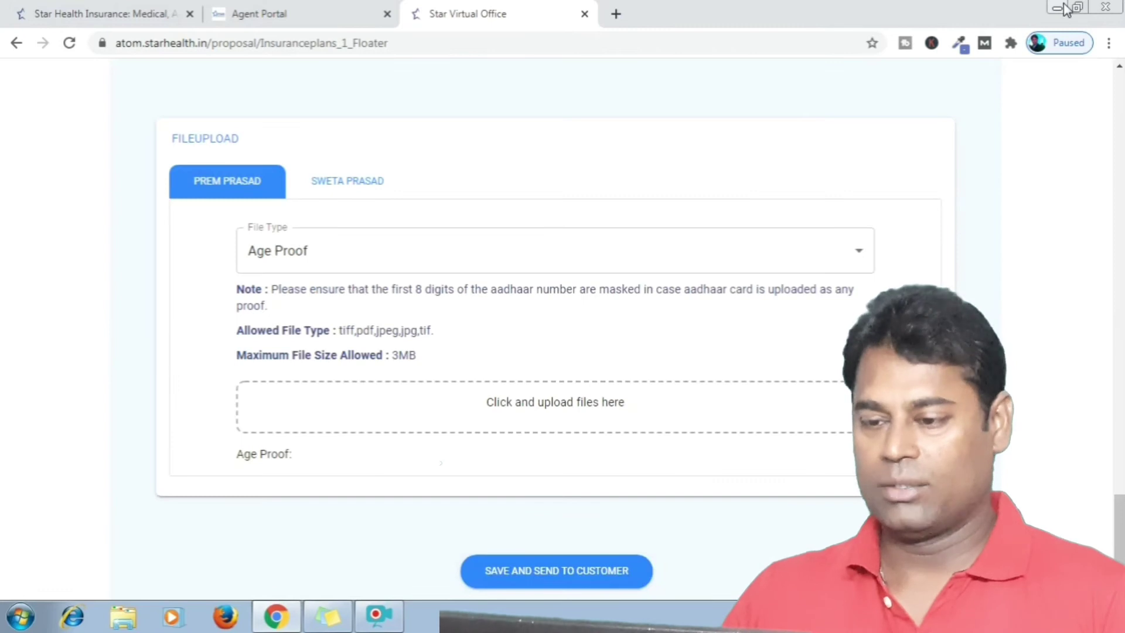
left_click(1064, 7)
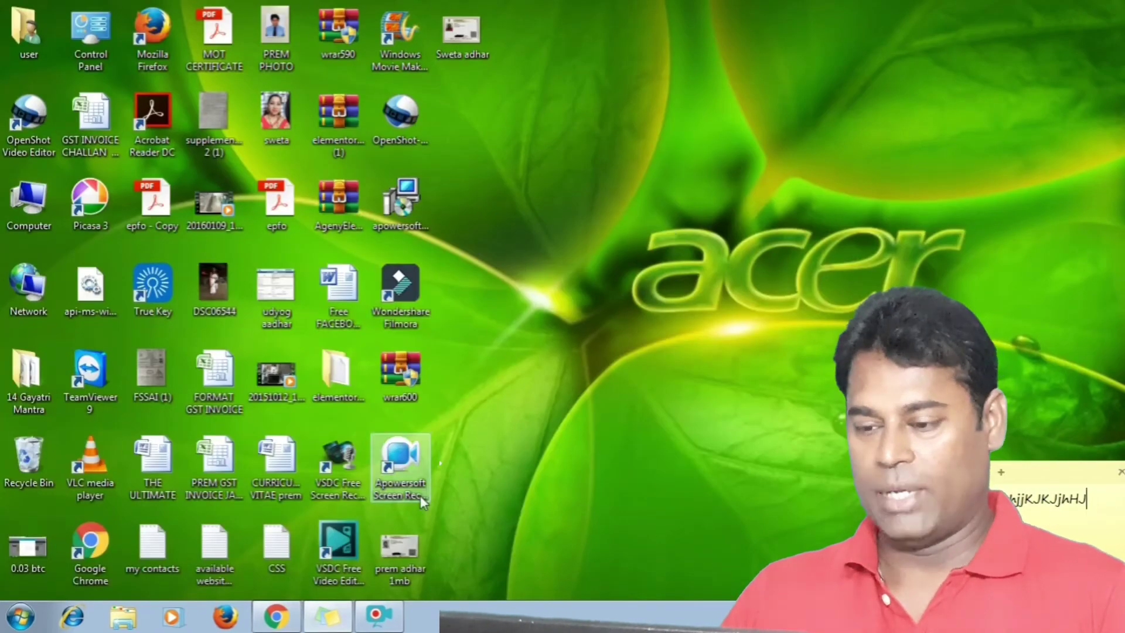
Step: View the proposer's Aadhaar image in Photo Gallery, then close it and return to Chrome
left_click(410, 569)
double_click(409, 567)
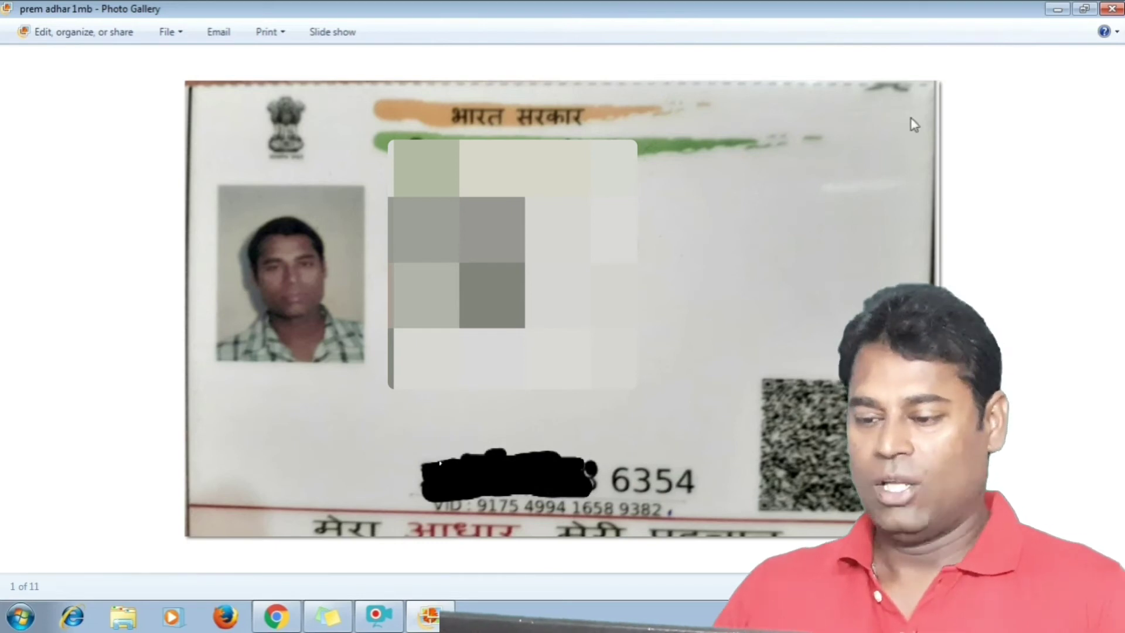
left_click(1112, 9)
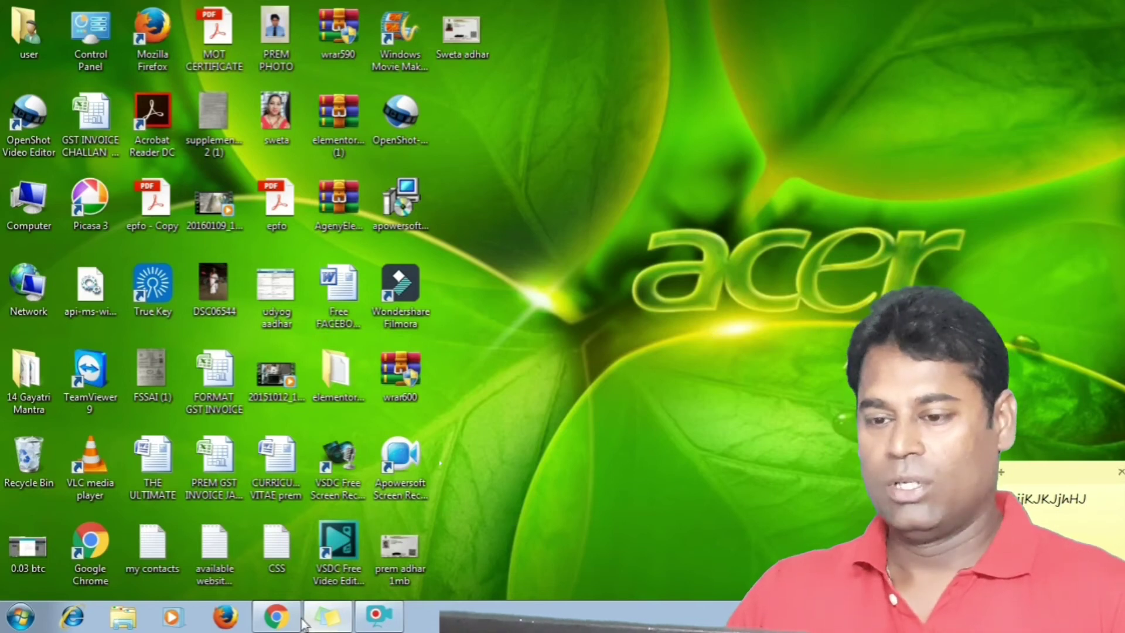
left_click(276, 616)
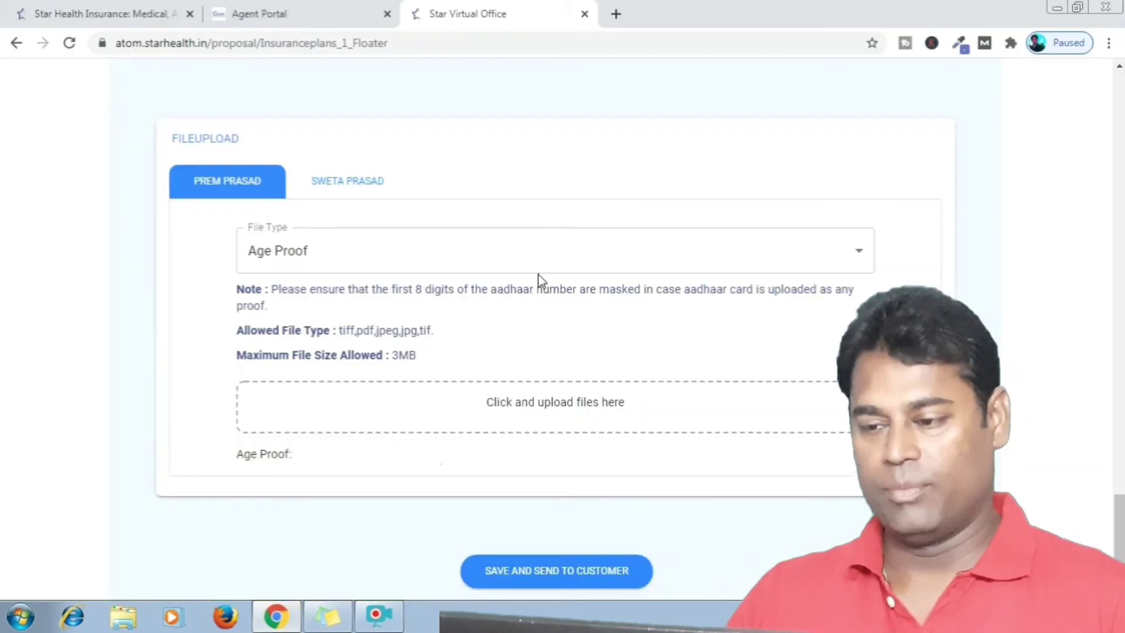
Step: Accept the masking notice and upload the first member's Aadhaar image from the Desktop
left_click(547, 414)
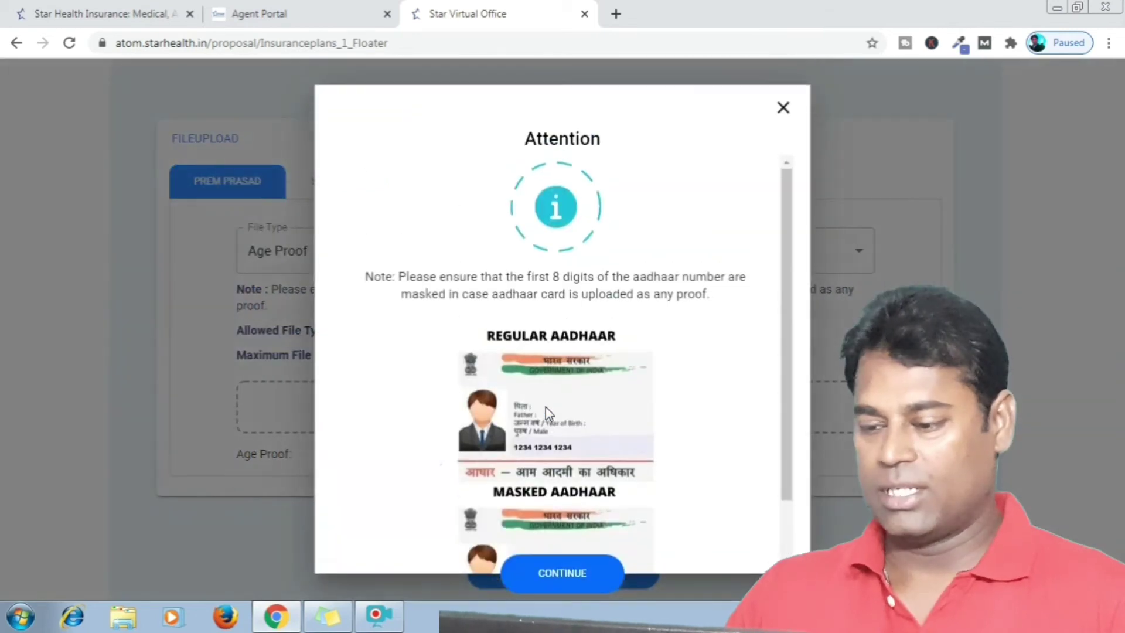
scroll(786, 536, "down", 1)
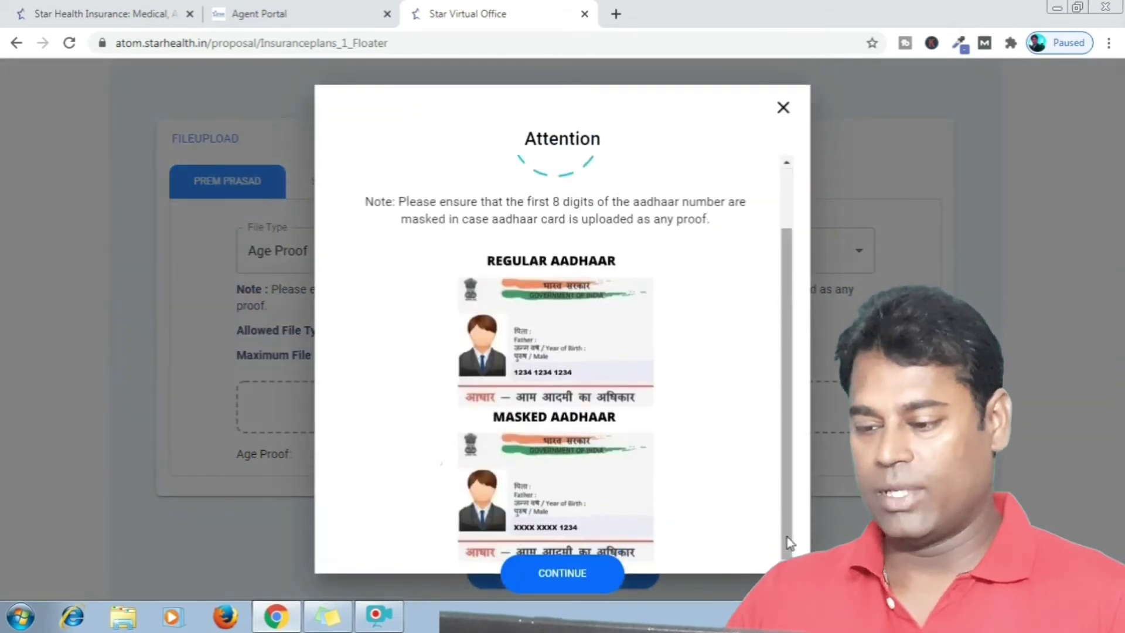
left_click(554, 575)
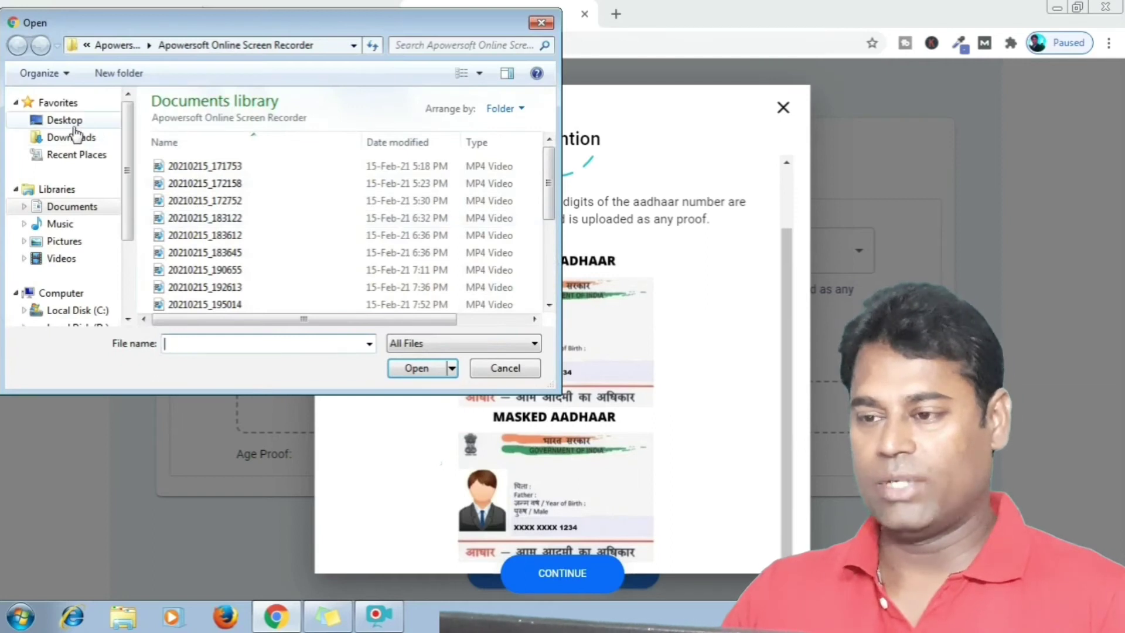
left_click(72, 122)
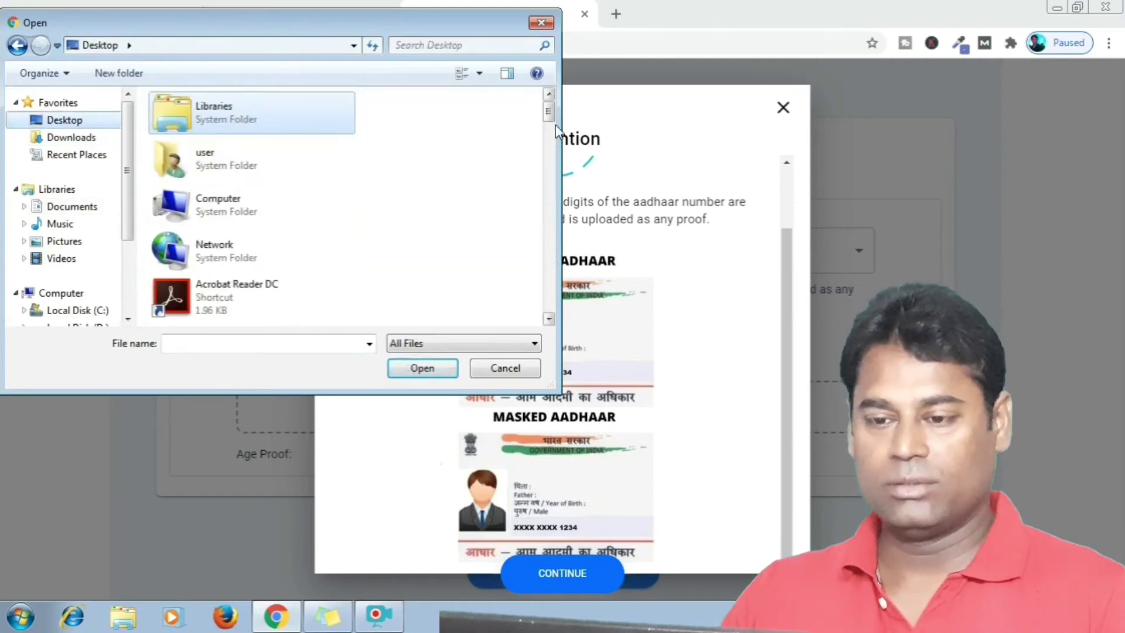
left_click_drag(549, 115, 558, 272)
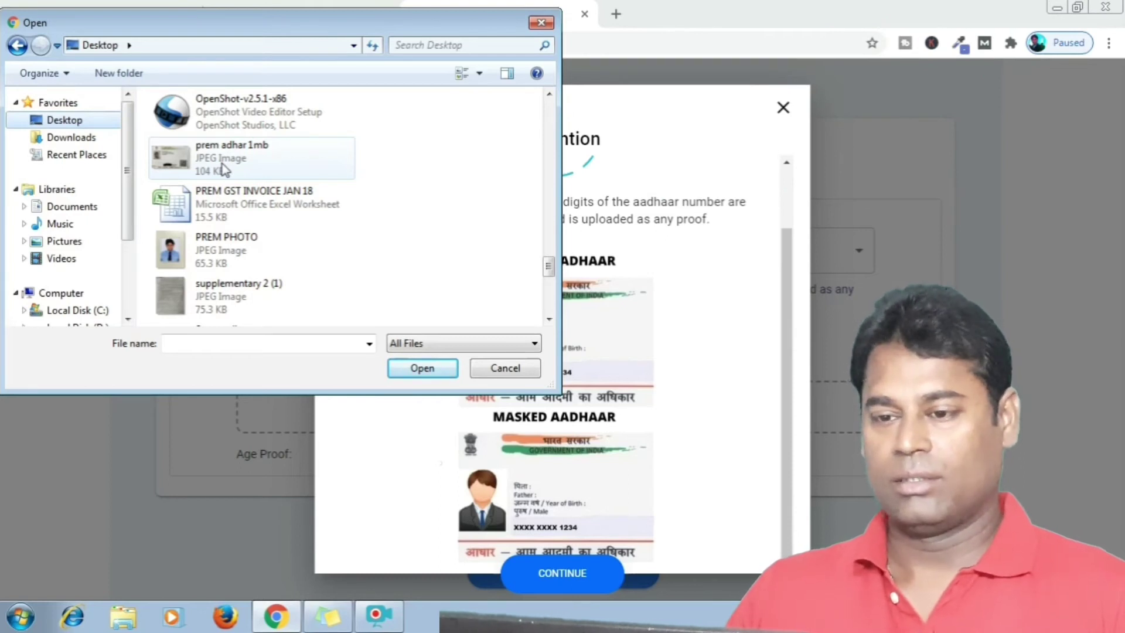
left_click(223, 170)
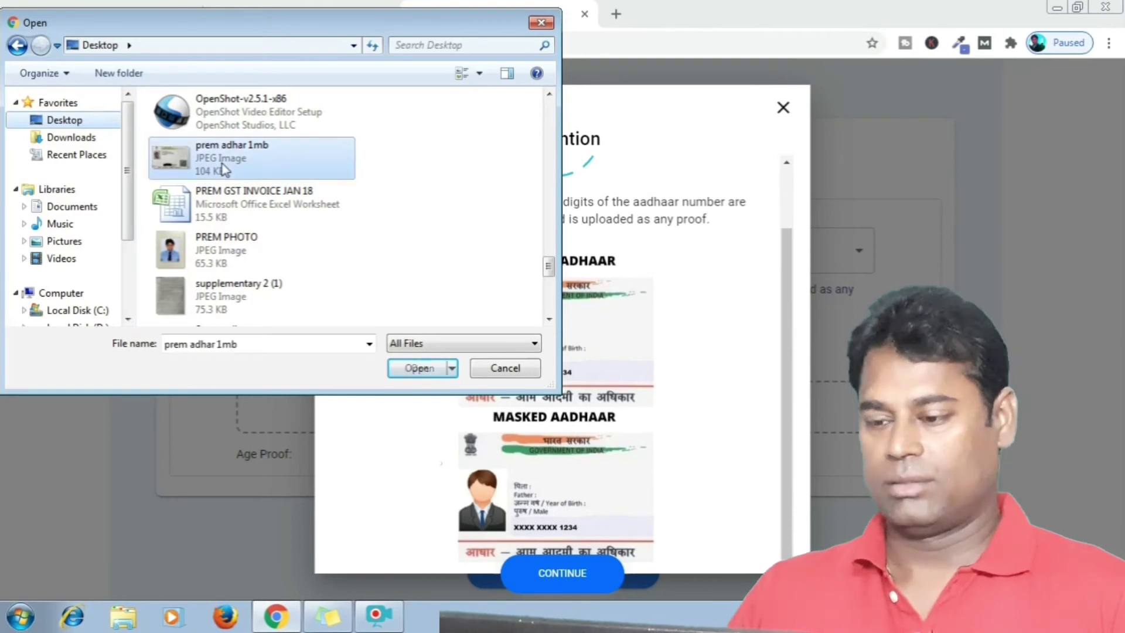
left_click(403, 369)
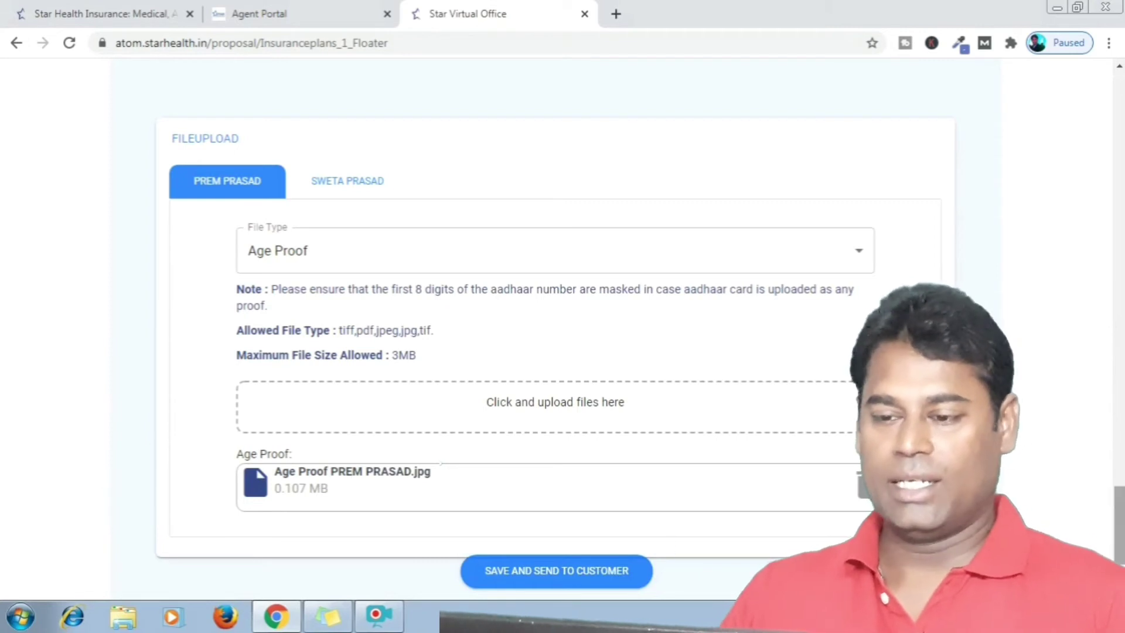
Step: Confirm the uploaded 0.107 MB JPG keeps Age Proof as its File Type
scroll(1119, 527, "down", 1)
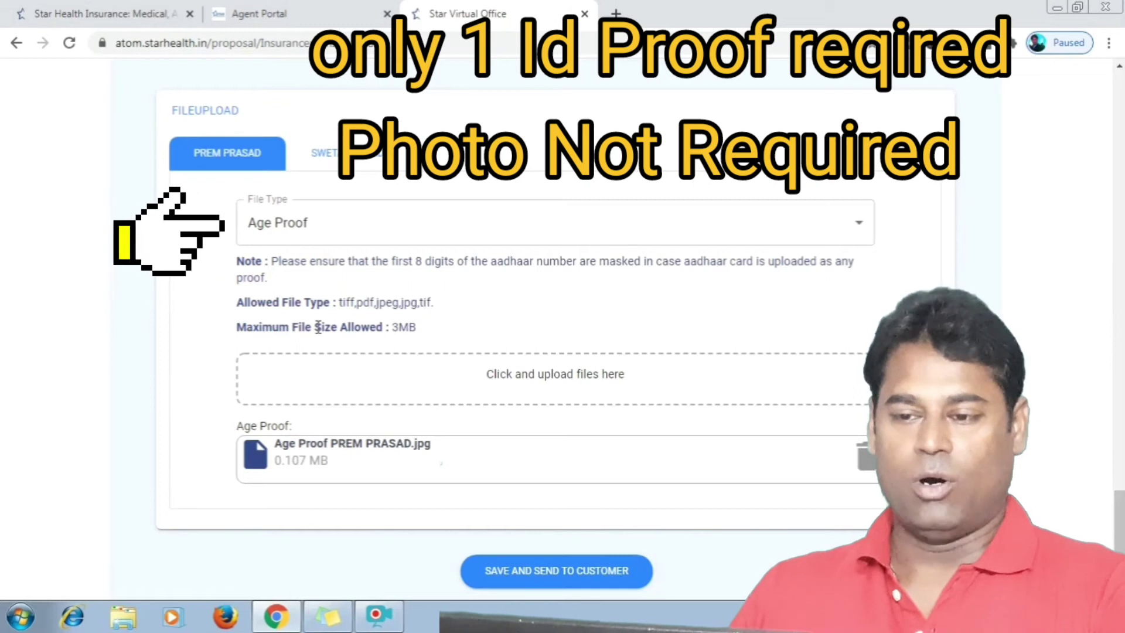
left_click(638, 223)
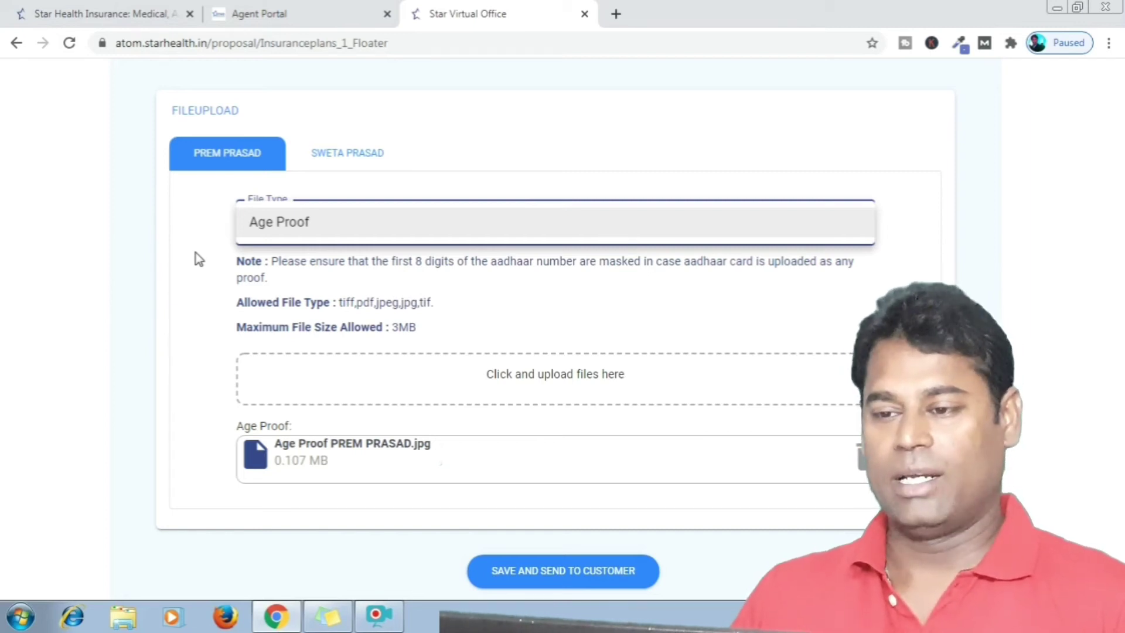
left_click(392, 171)
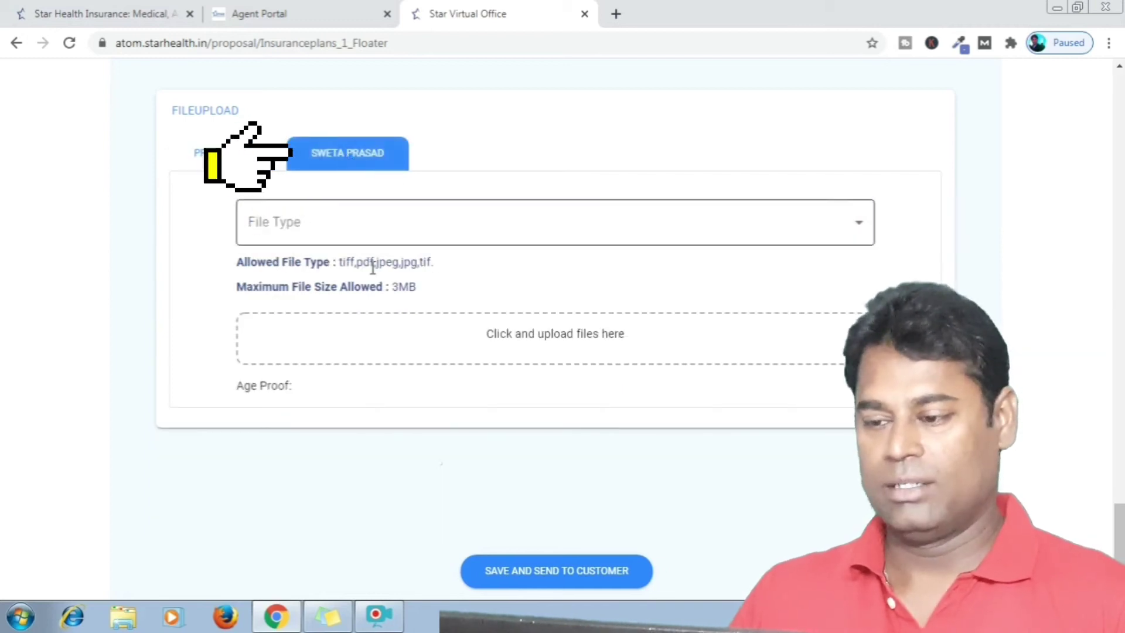
Step: Set File Type to Age Proof and upload the second member's Aadhaar image as a 0.072 MB JPG
left_click(293, 233)
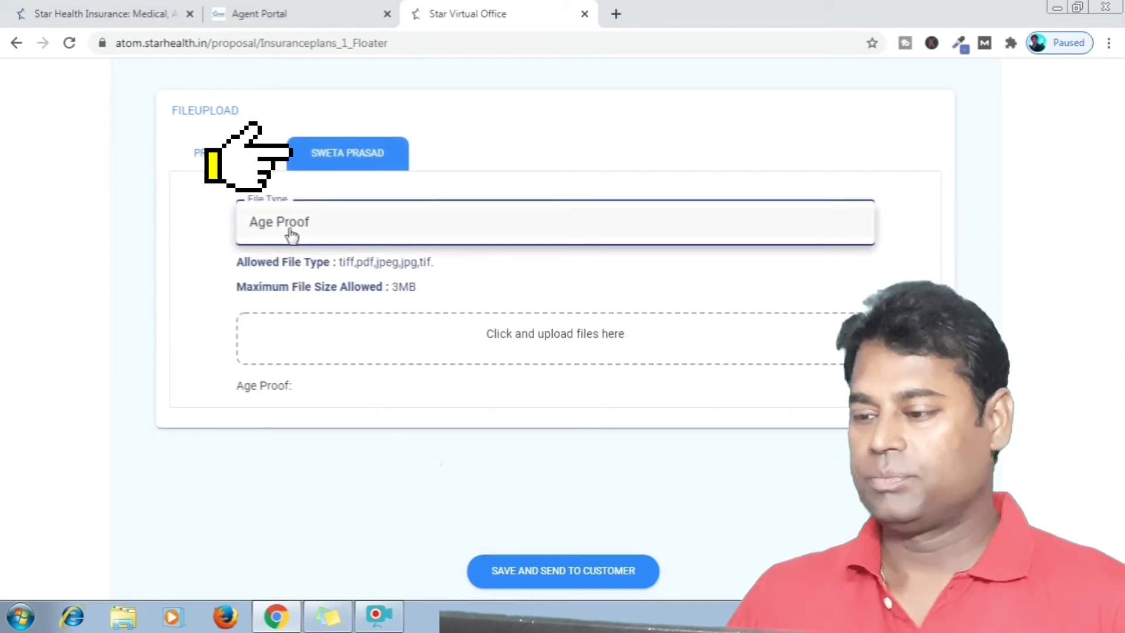
left_click(291, 231)
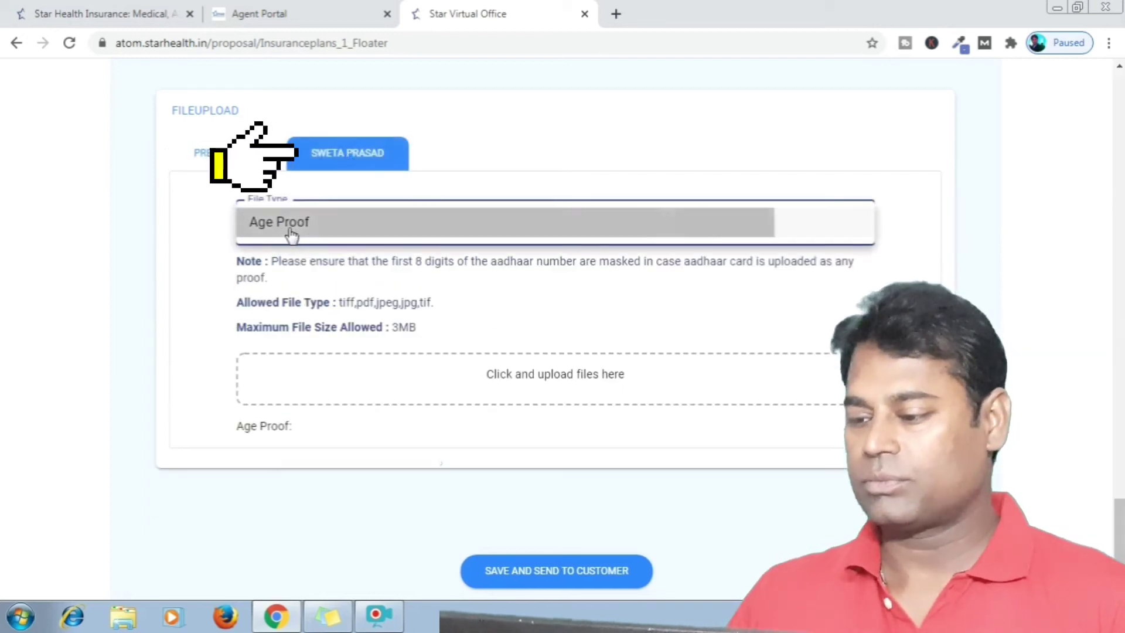
left_click(551, 378)
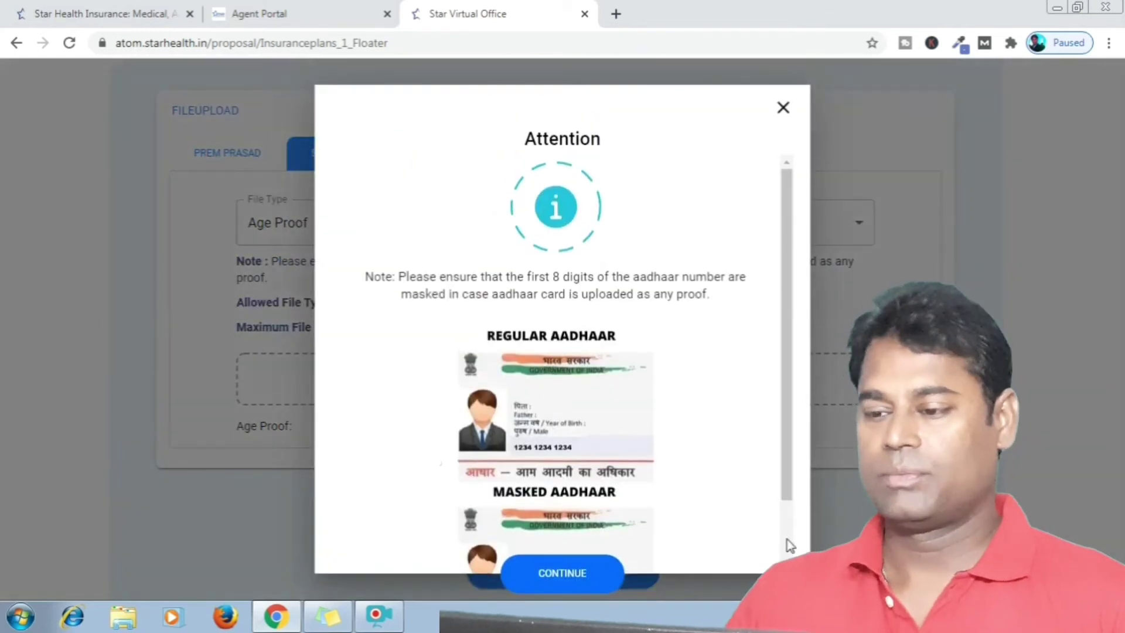
scroll(786, 542, "down", 2)
left_click(562, 574)
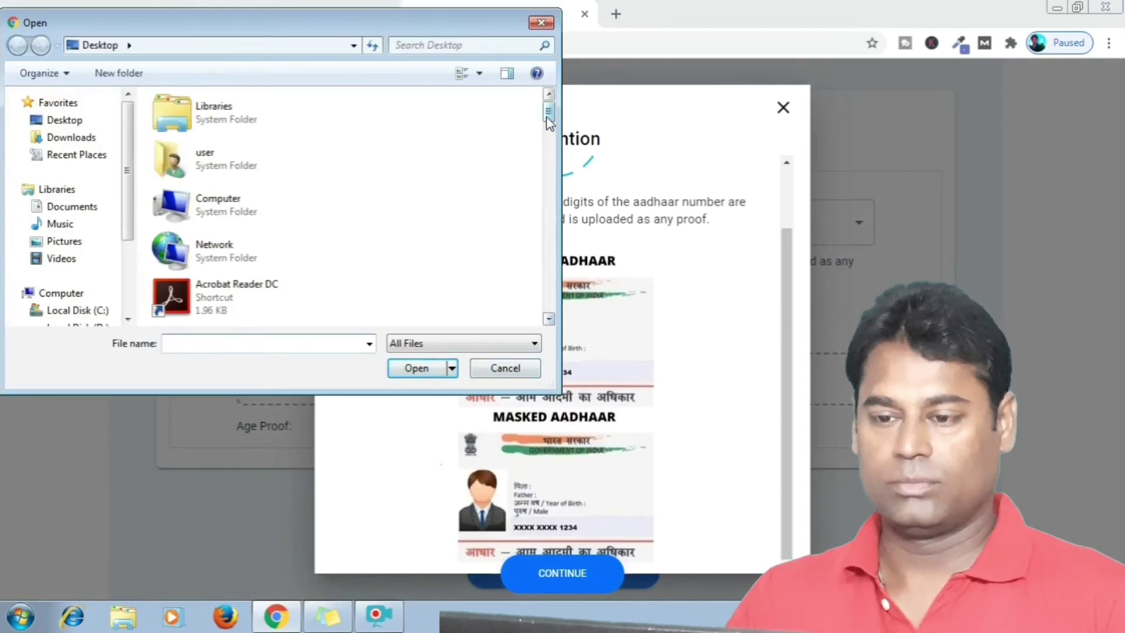
left_click_drag(549, 120, 560, 287)
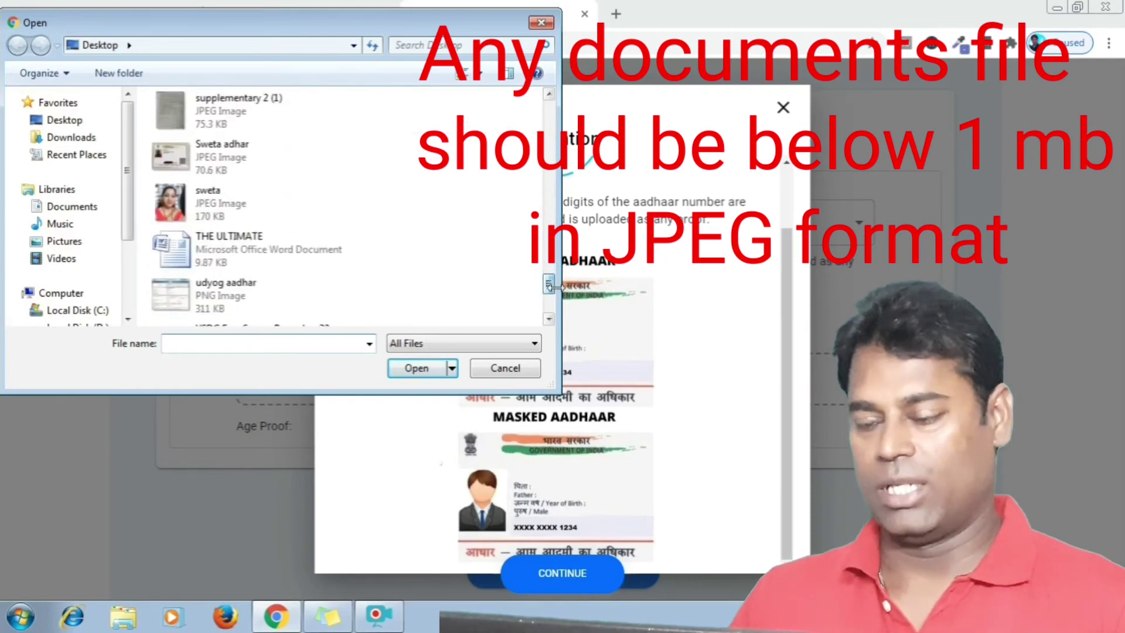
left_click(197, 164)
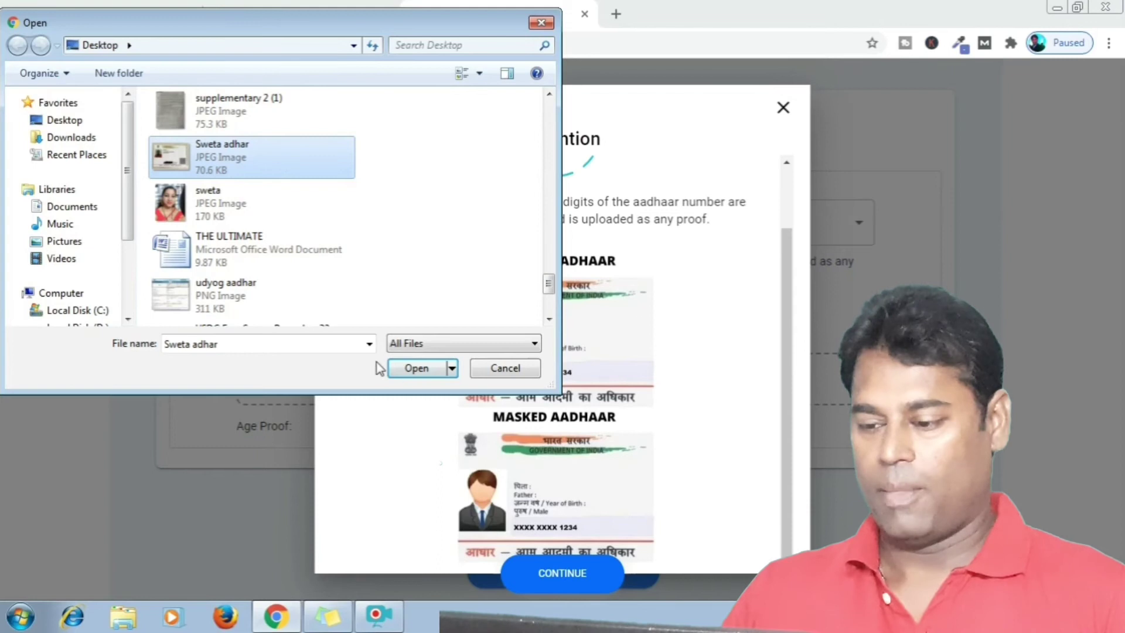
left_click(413, 367)
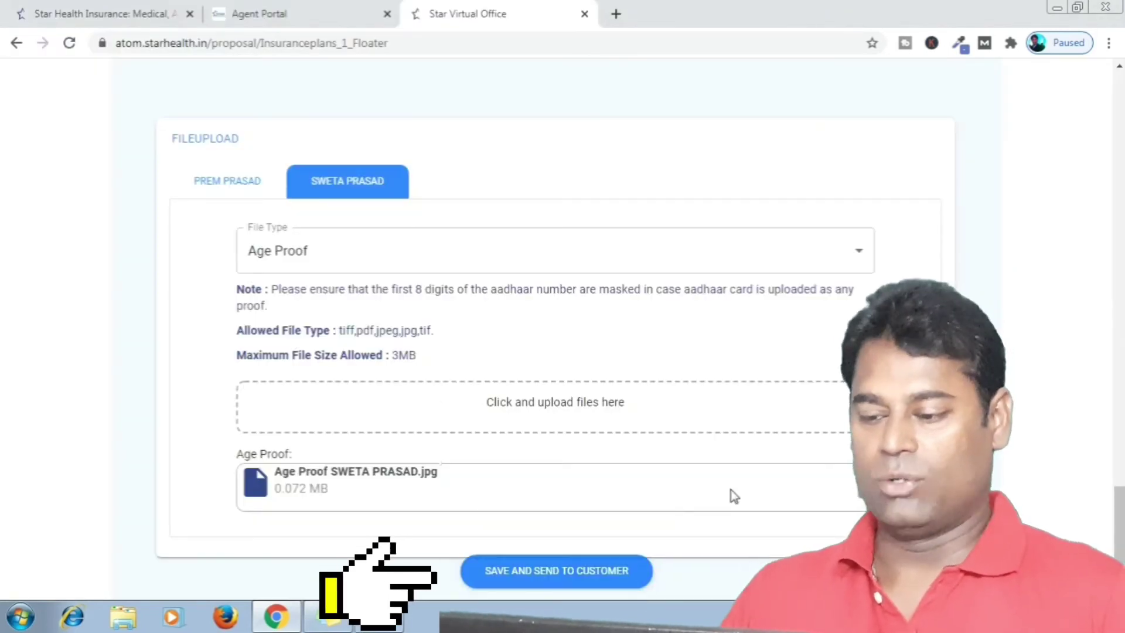
scroll(1119, 511, "down", 3)
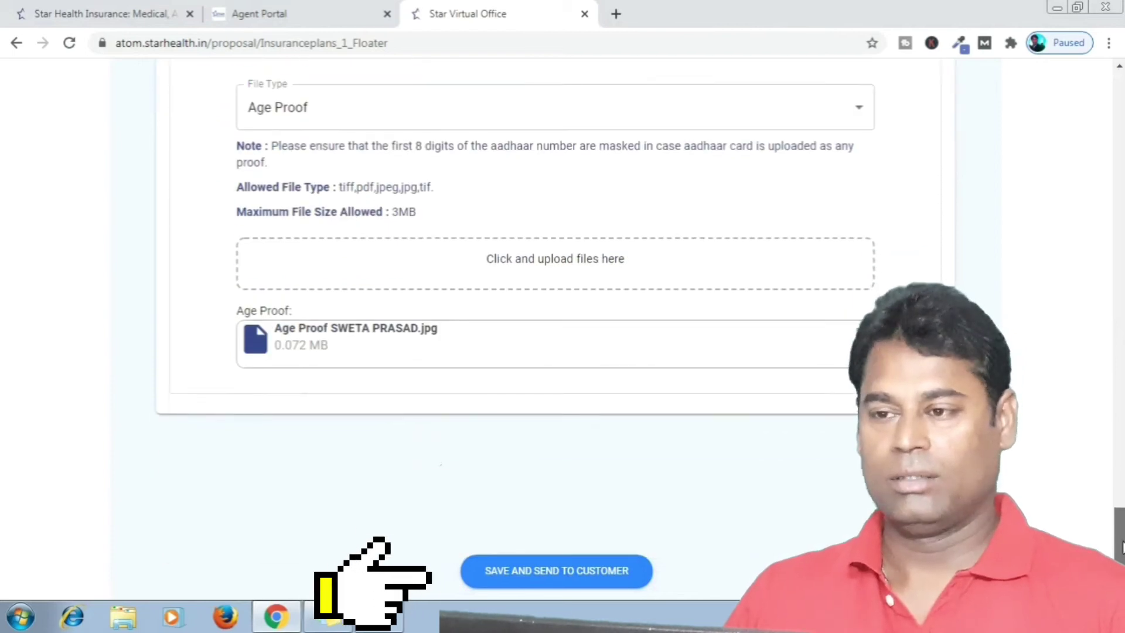
Step: Save the proposal, send it to the customer, and open a new blank tab
left_click(534, 579)
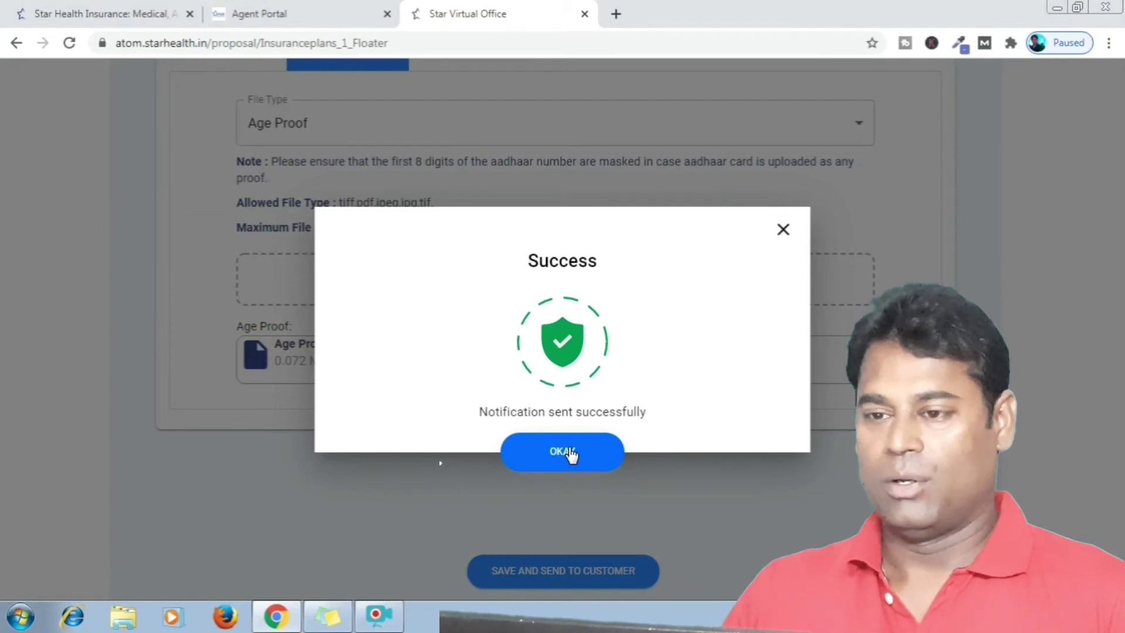
left_click(616, 15)
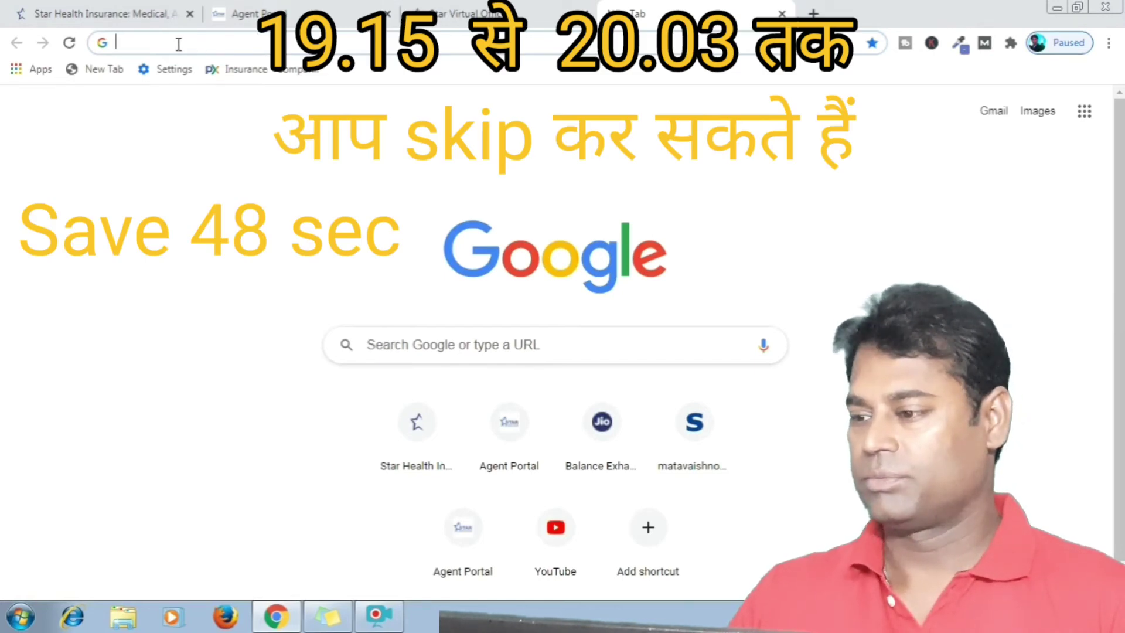
Step: Start Gmail sign-in from the Google apps menu and submit the saved account email
left_click(1087, 112)
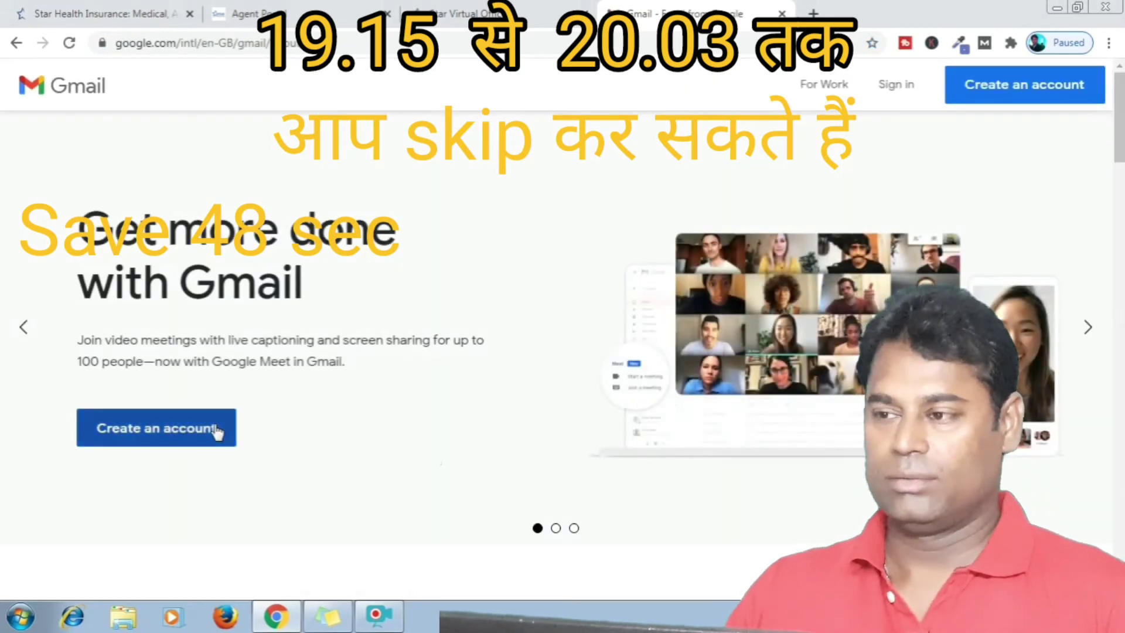
left_click(894, 85)
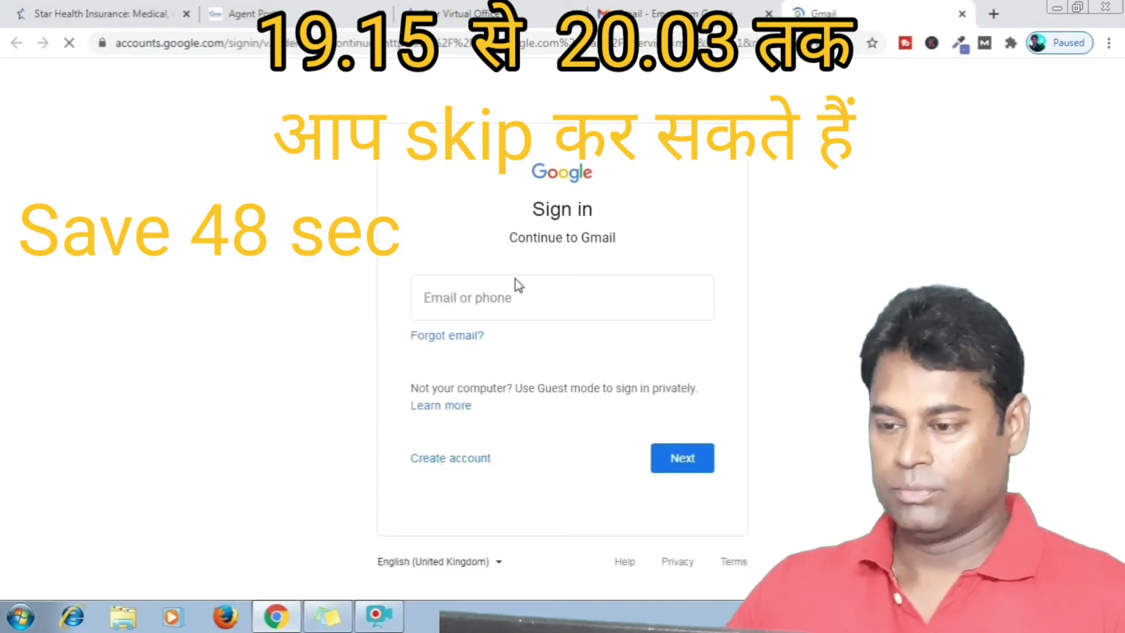
left_click(493, 302)
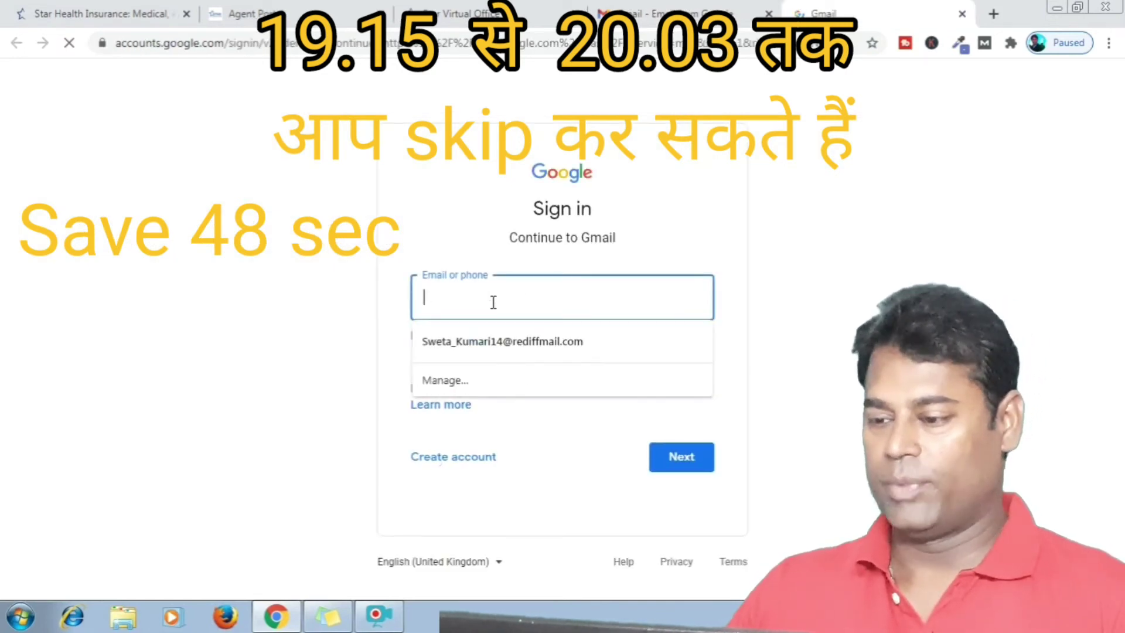
type("PR")
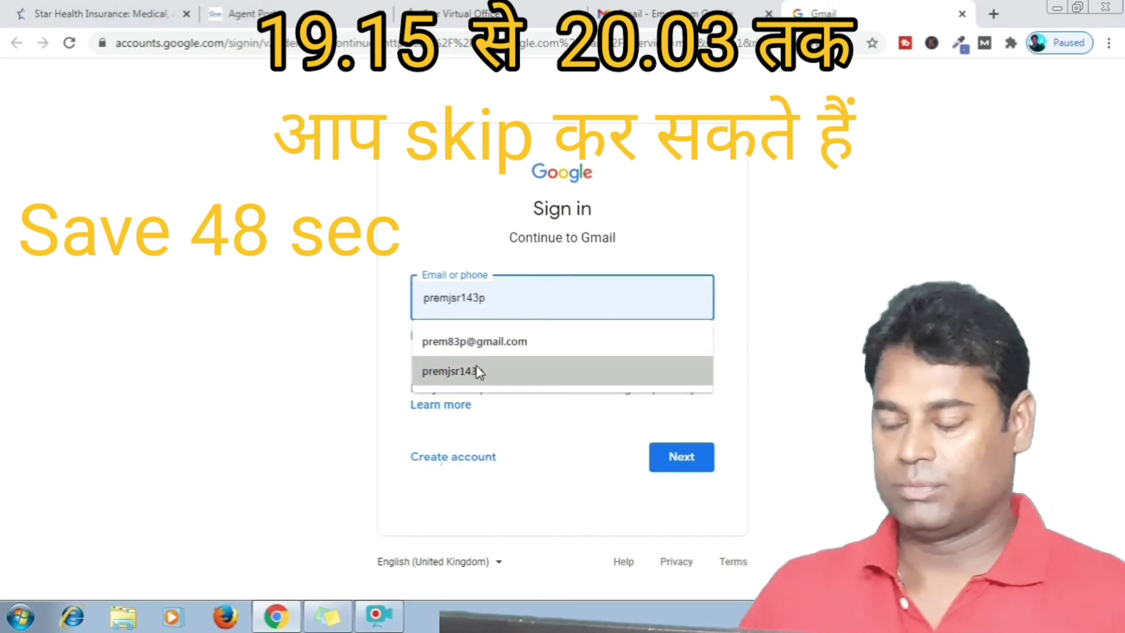
left_click(477, 370)
left_click(682, 454)
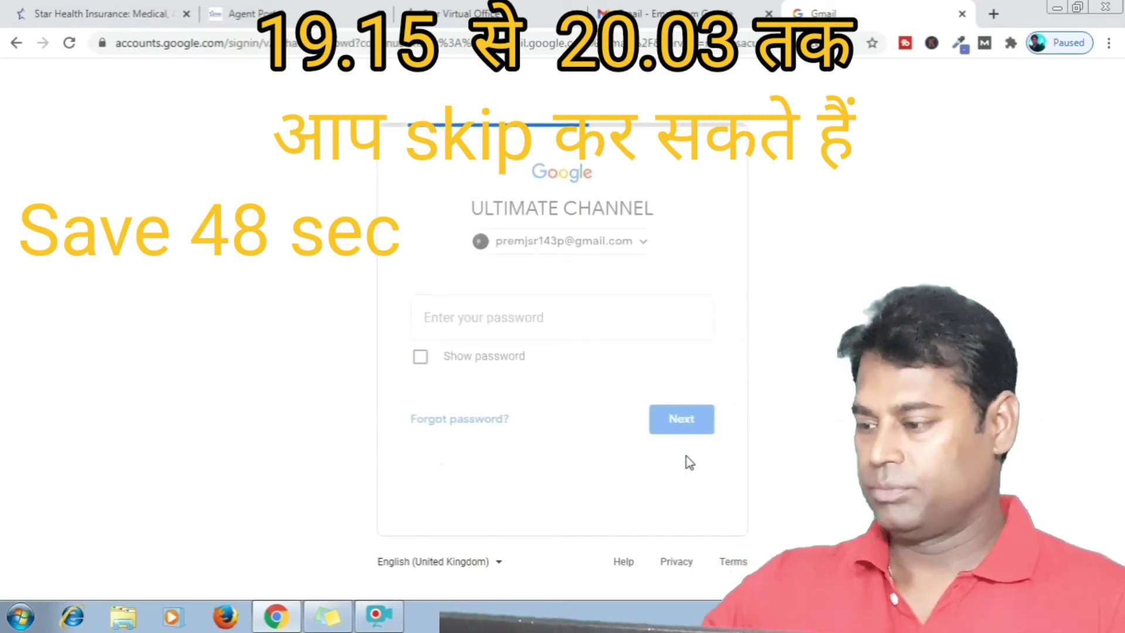
Step: Enter the account password, checking the sticky note, and sign in to reach the inbox
left_click(492, 332)
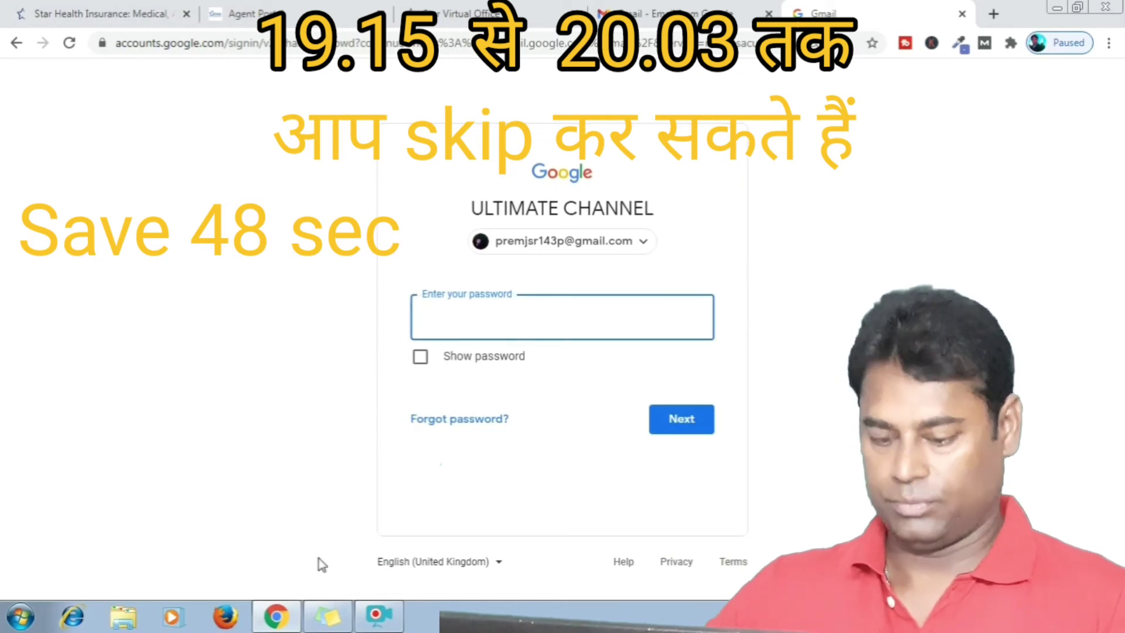
left_click(313, 626)
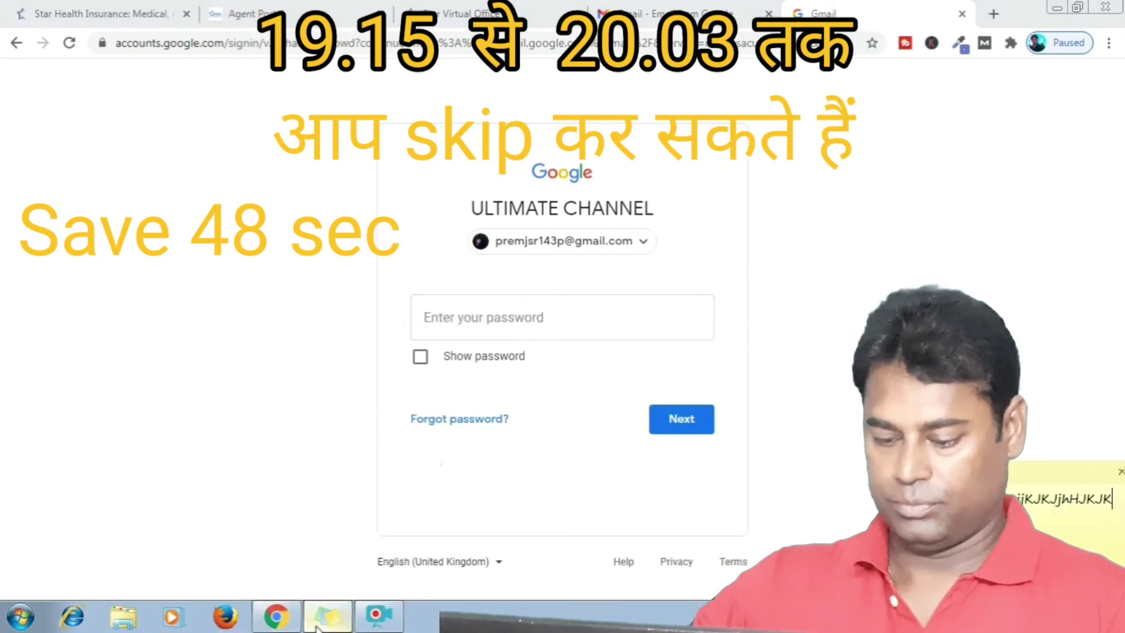
left_click(466, 311)
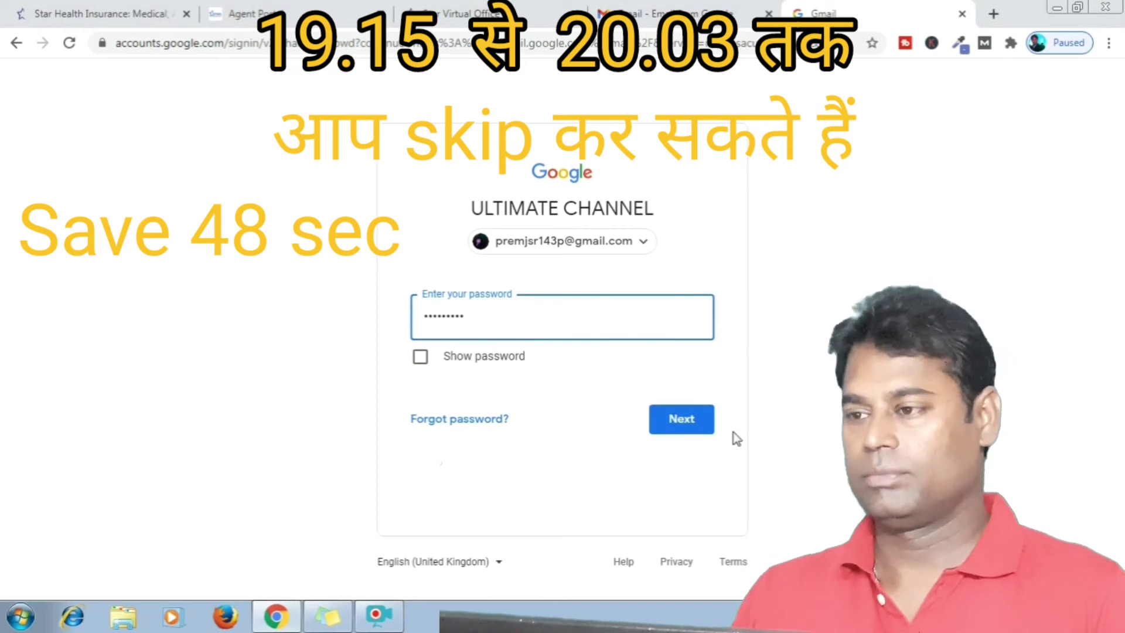
left_click(675, 420)
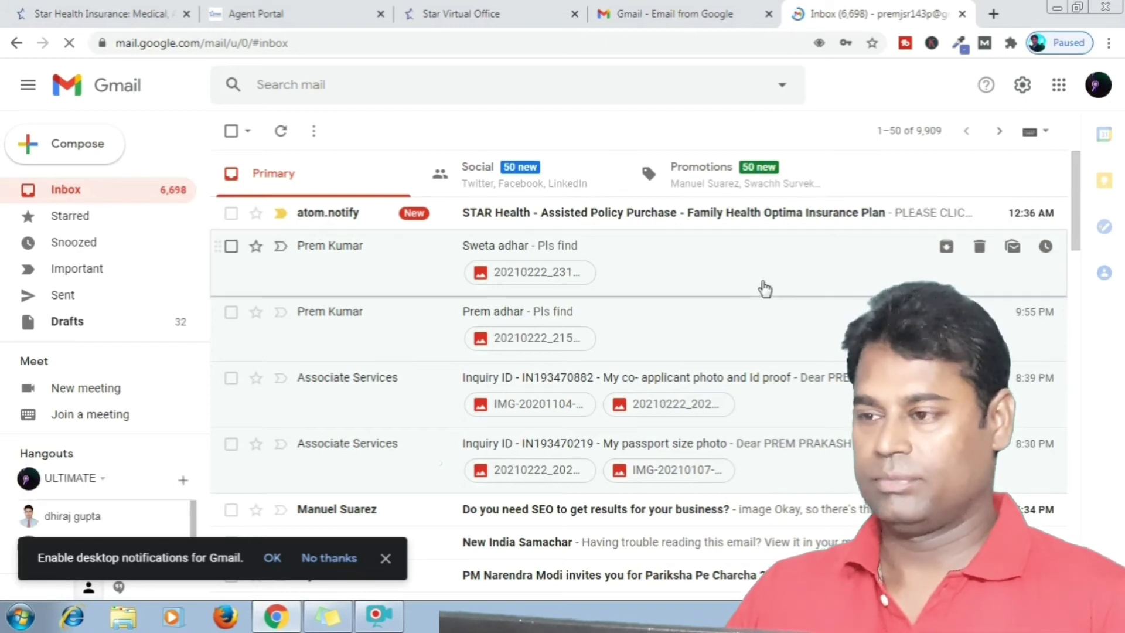
Step: Open the STAR Health Assisted Policy Purchase email and follow its 'Purchase a Health Policy' link
left_click(567, 220)
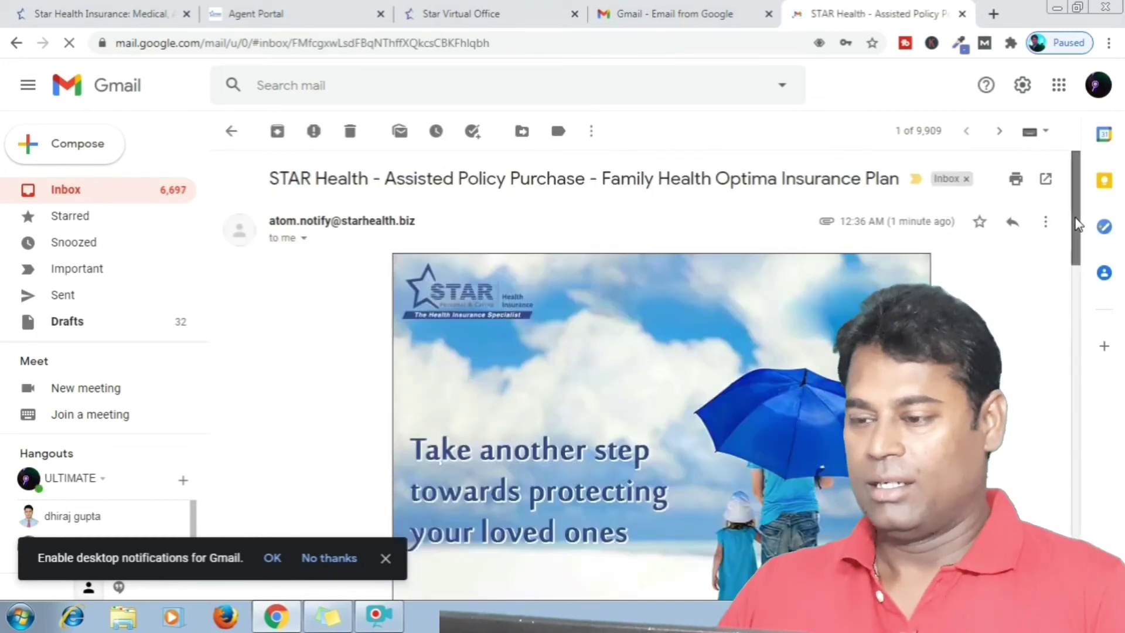
scroll(1081, 239, "down", 1)
left_click_drag(1080, 239, 1090, 333)
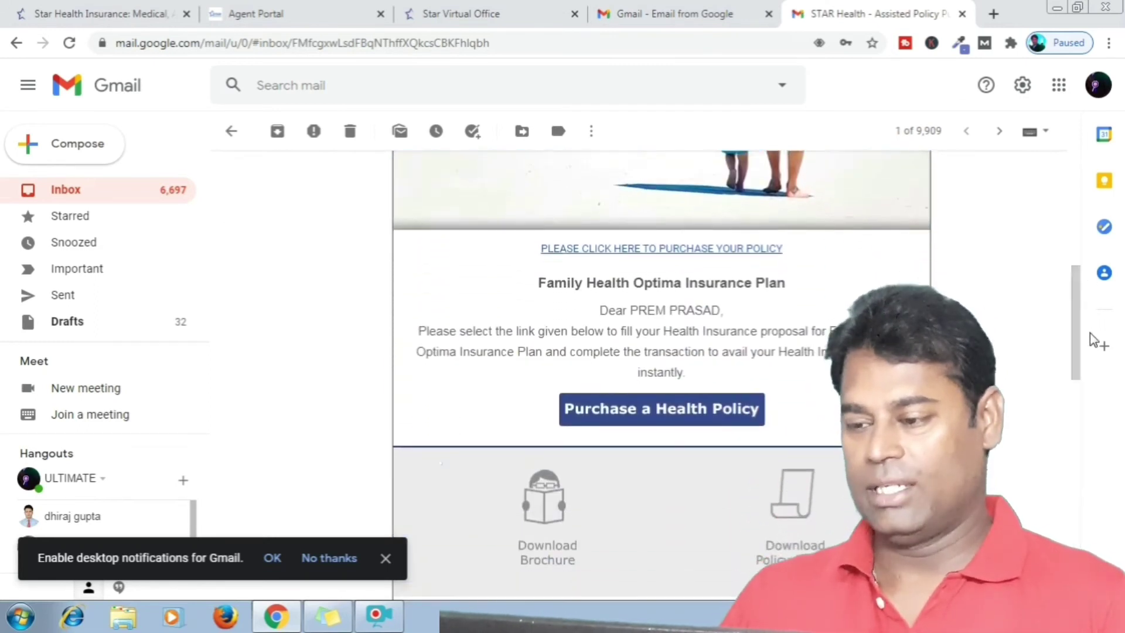
left_click(664, 412)
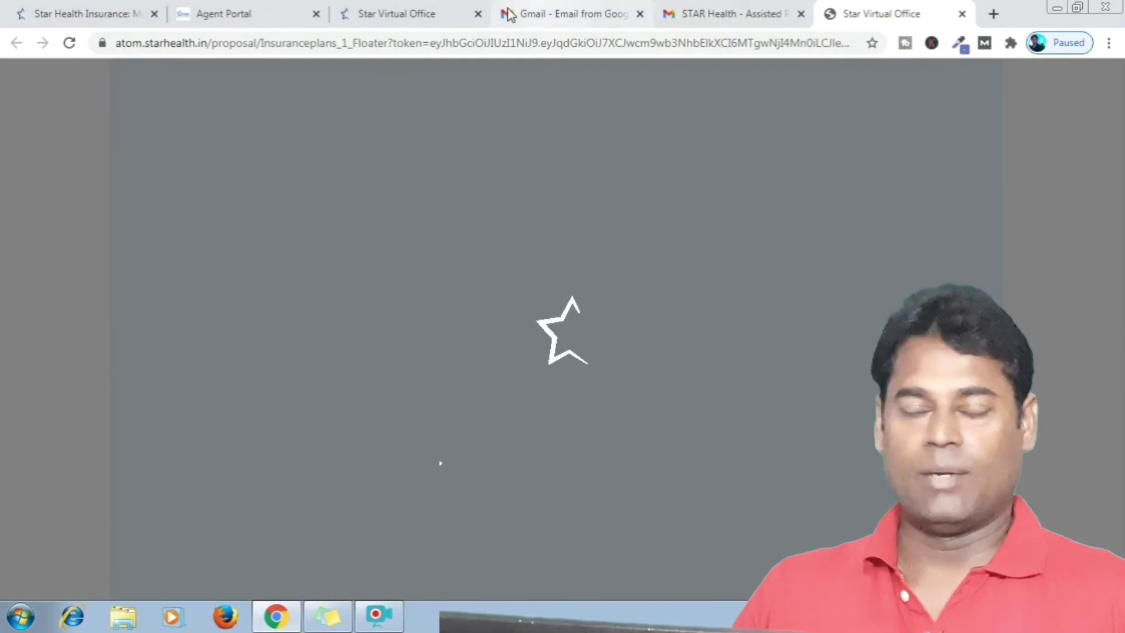
Step: Bring up the customer's Star Virtual Office proposal and scroll down to the FILEUPLOAD age proofs
left_click(397, 15)
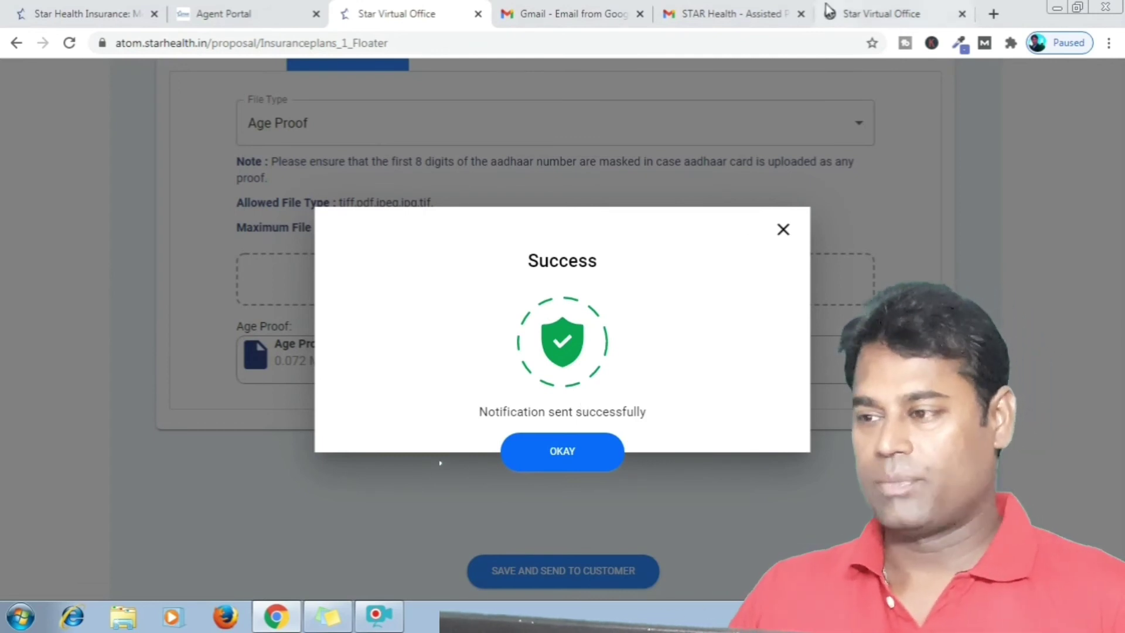
left_click(886, 15)
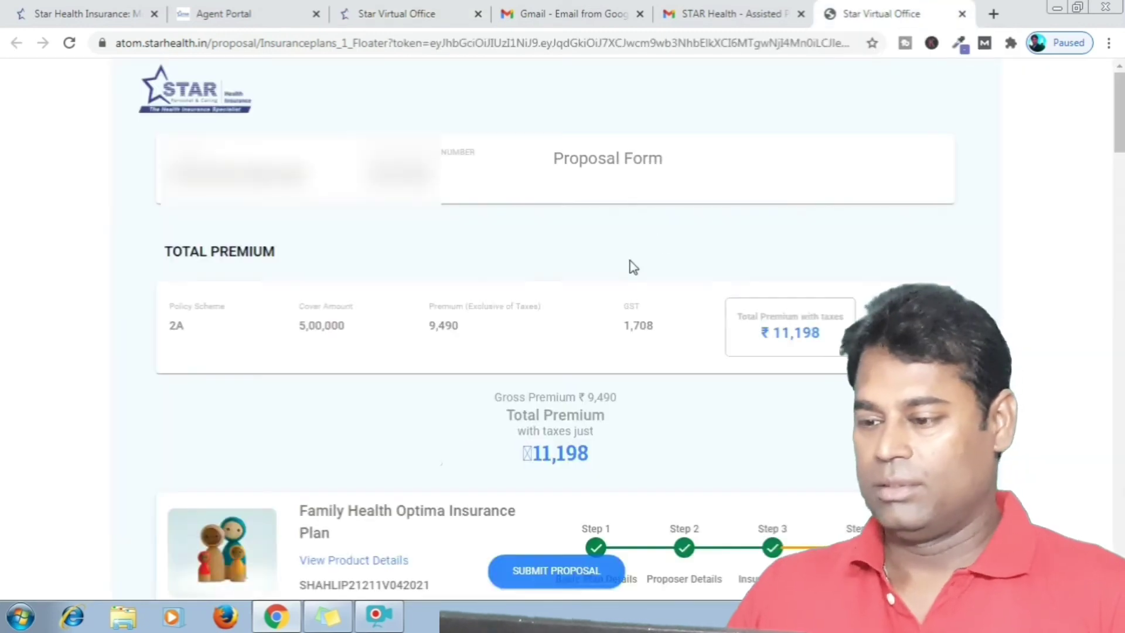
left_click(758, 15)
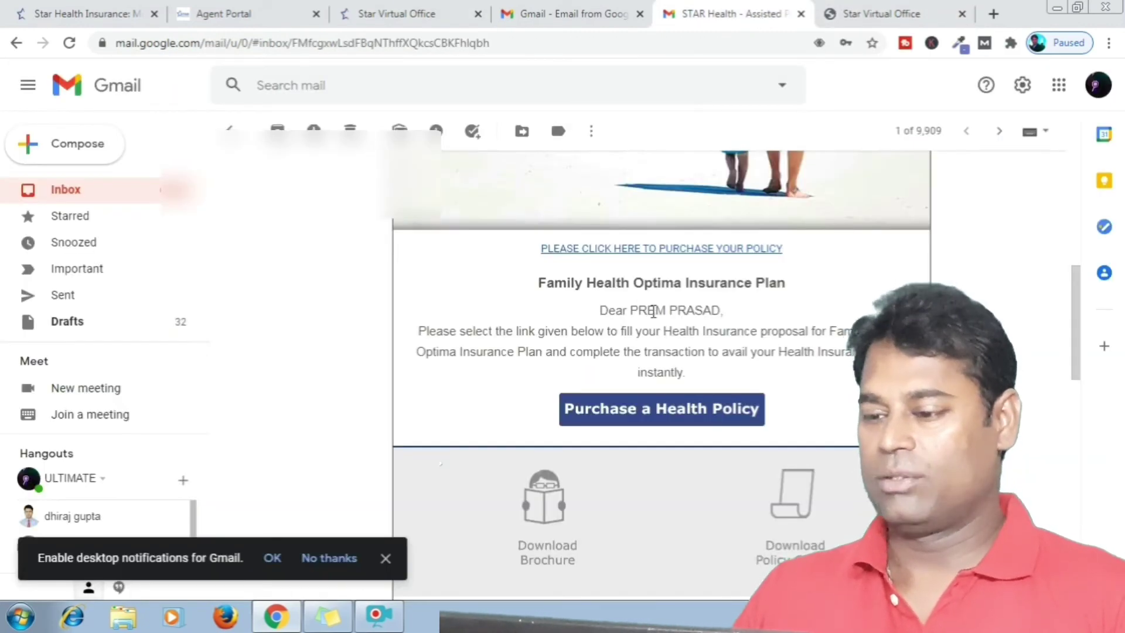
left_click(867, 23)
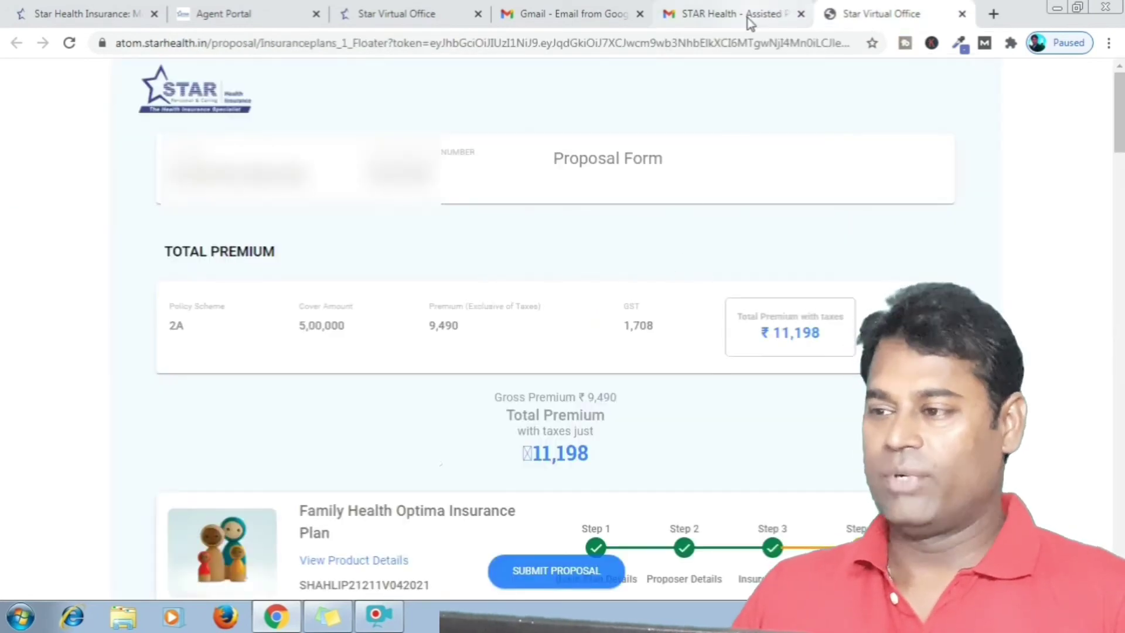
left_click(749, 23)
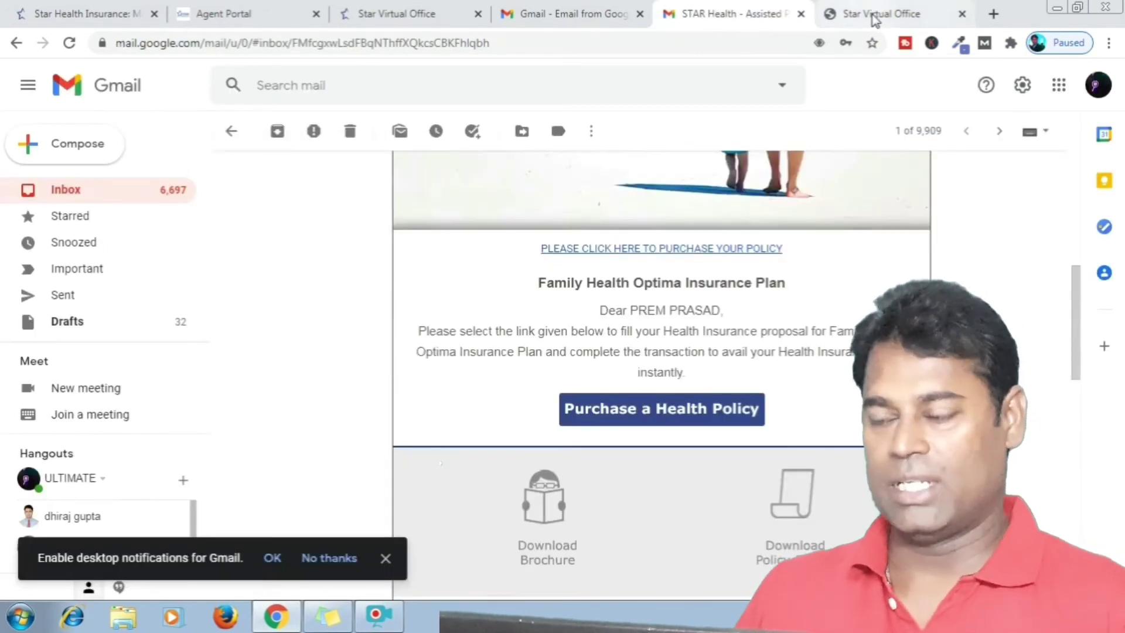
left_click(873, 17)
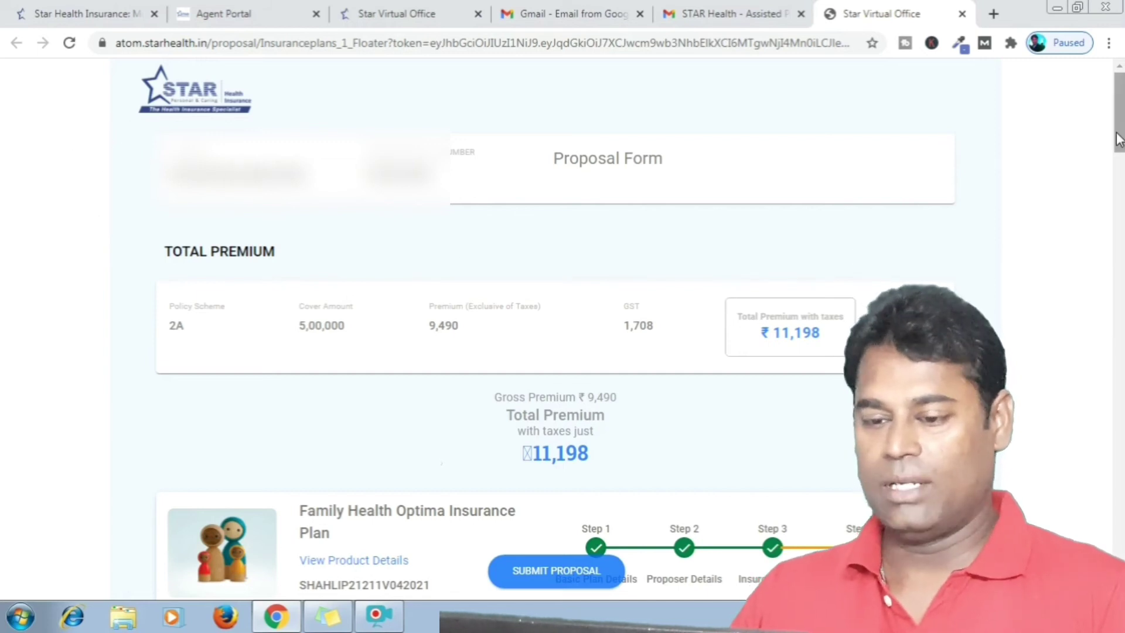
left_click_drag(1119, 139, 1121, 450)
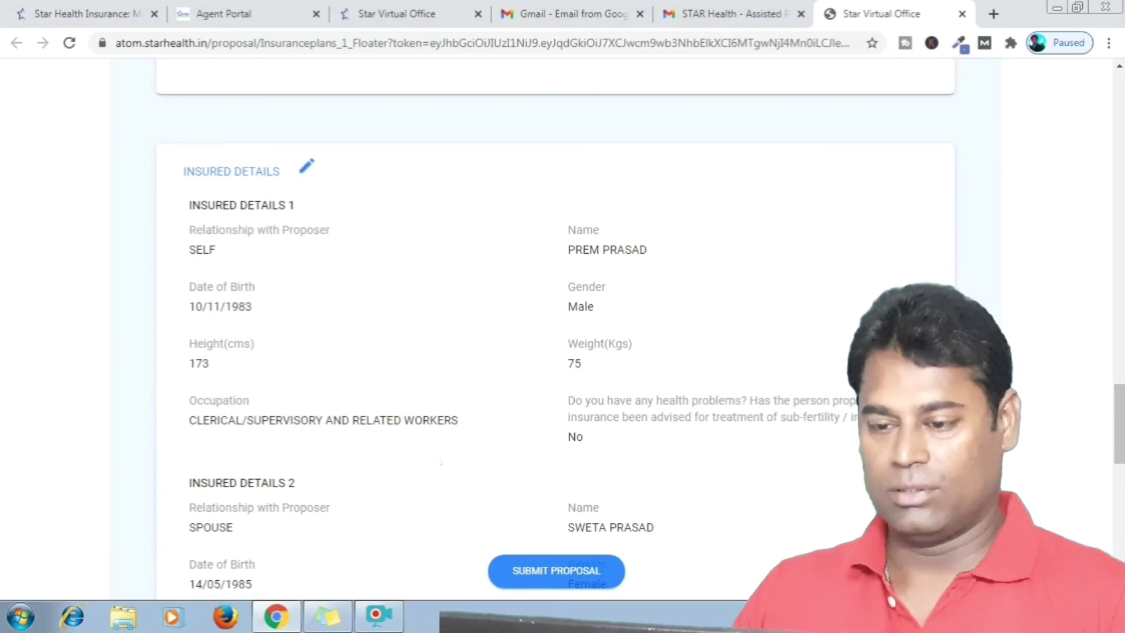
scroll(1081, 429, "down", 8)
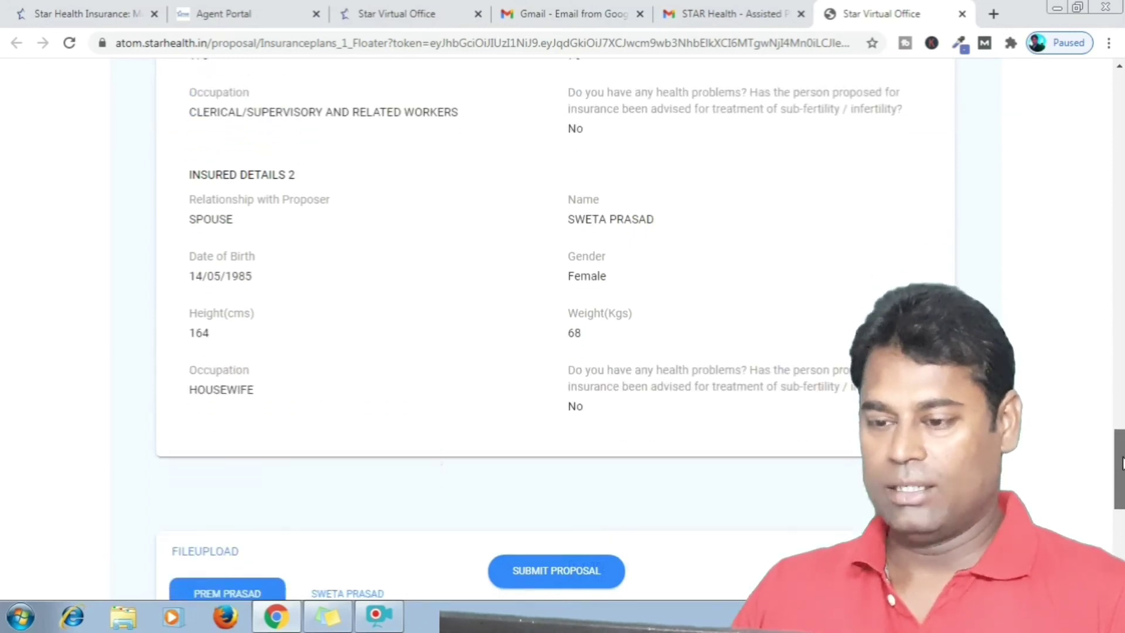
scroll(555, 282, "down", 6)
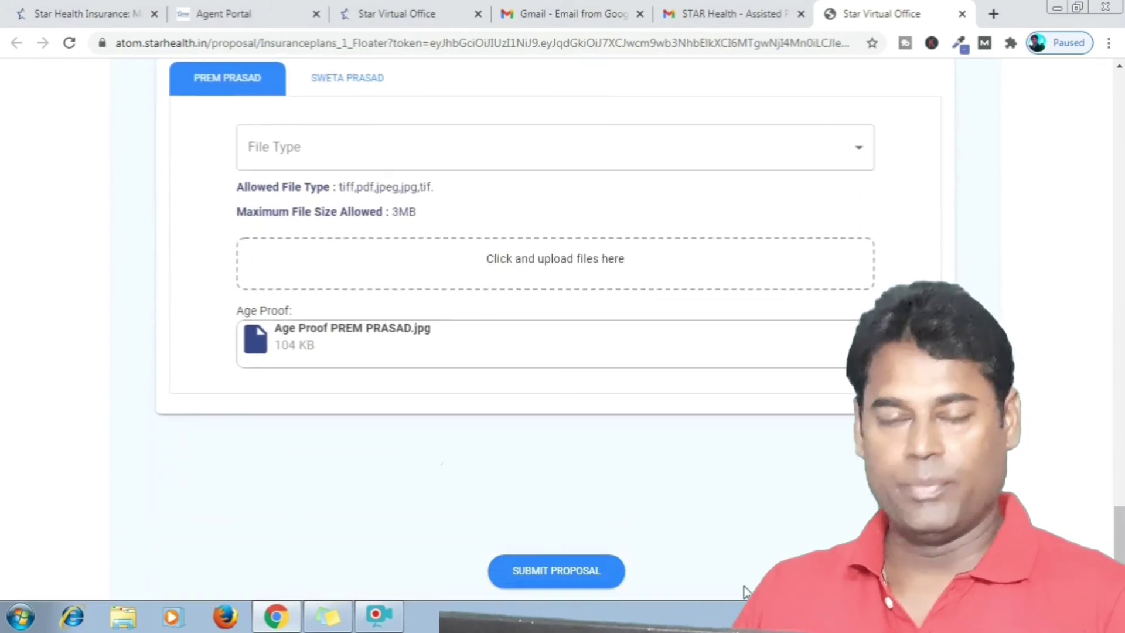
Step: Submit the customer's proposal and verify it with the six-digit SMS OTP
left_click(556, 575)
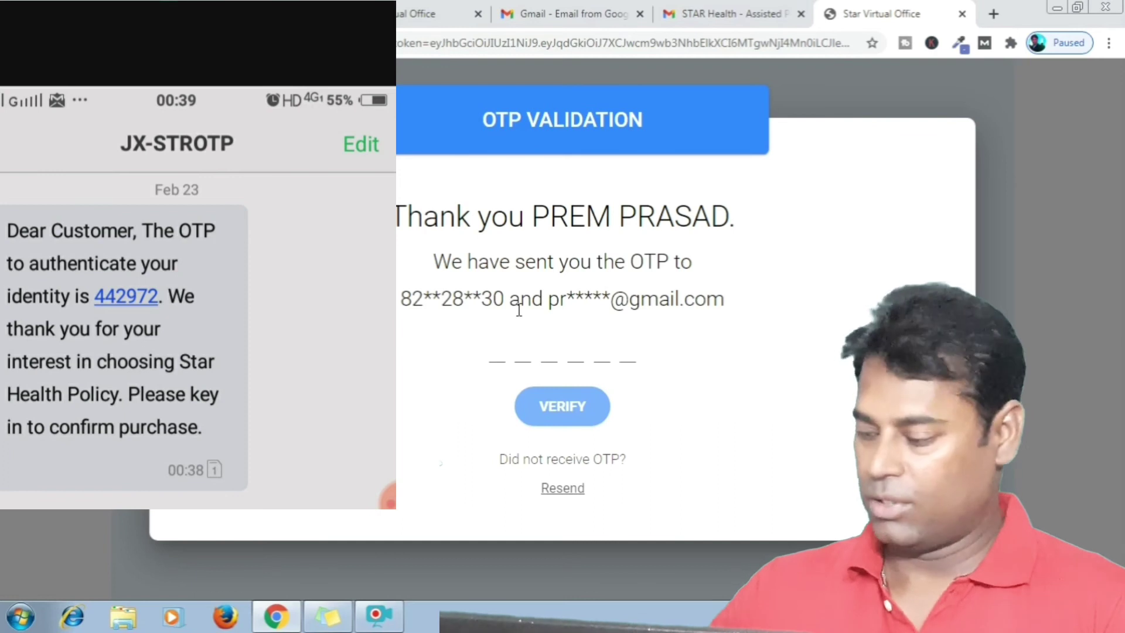
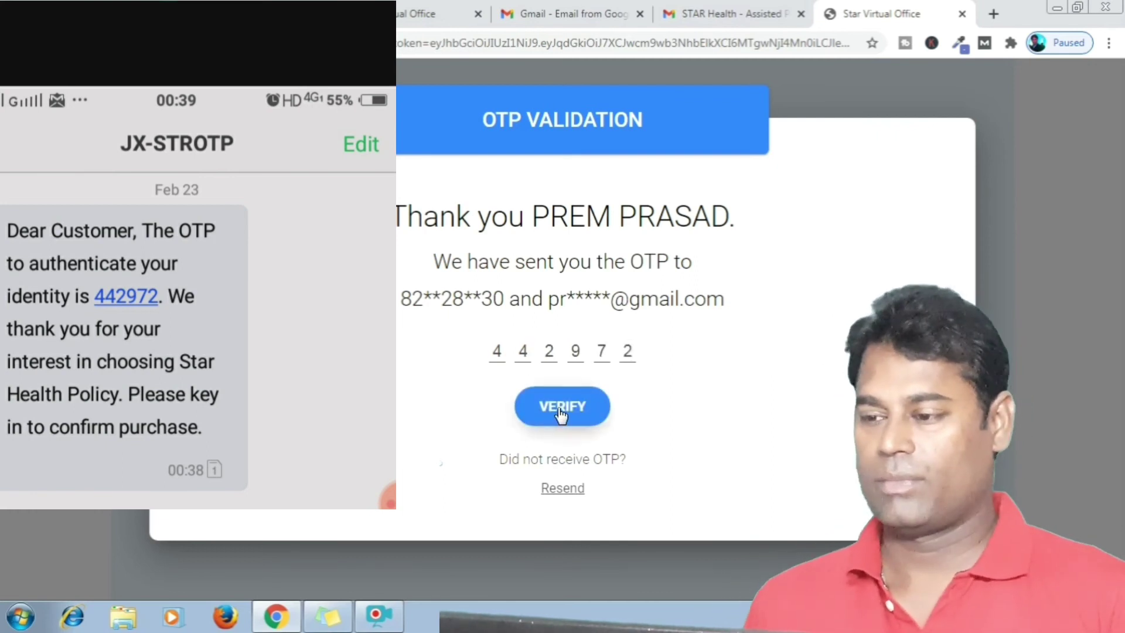
left_click(561, 410)
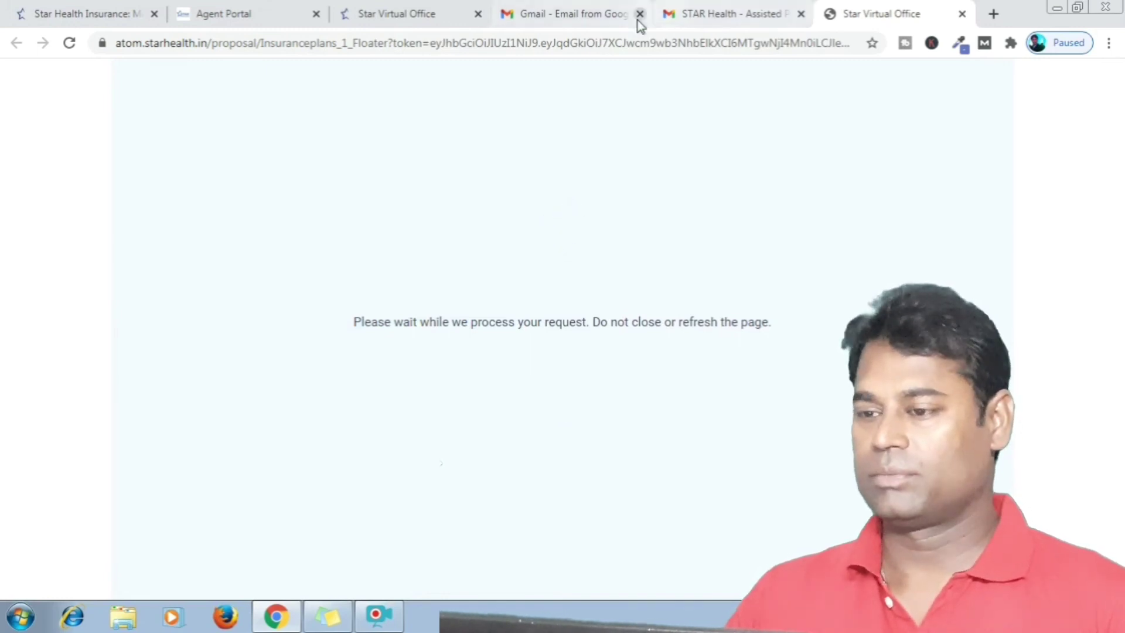
Step: Dismiss the notification-sent Success dialog on the agent's proposal tab
left_click(414, 15)
left_click(554, 457)
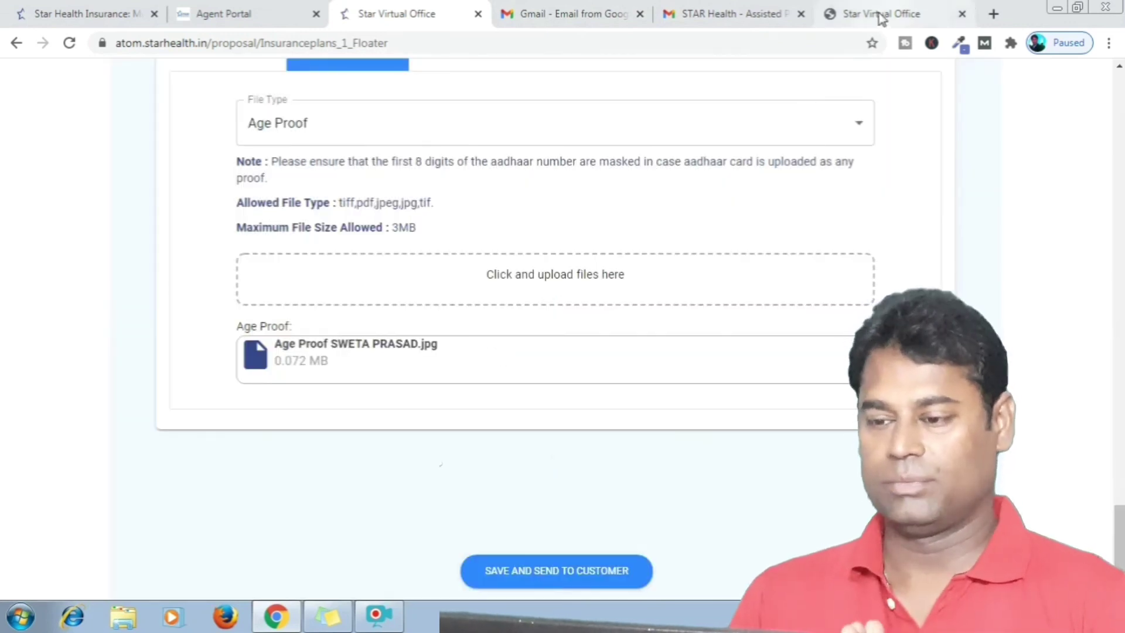
left_click(881, 15)
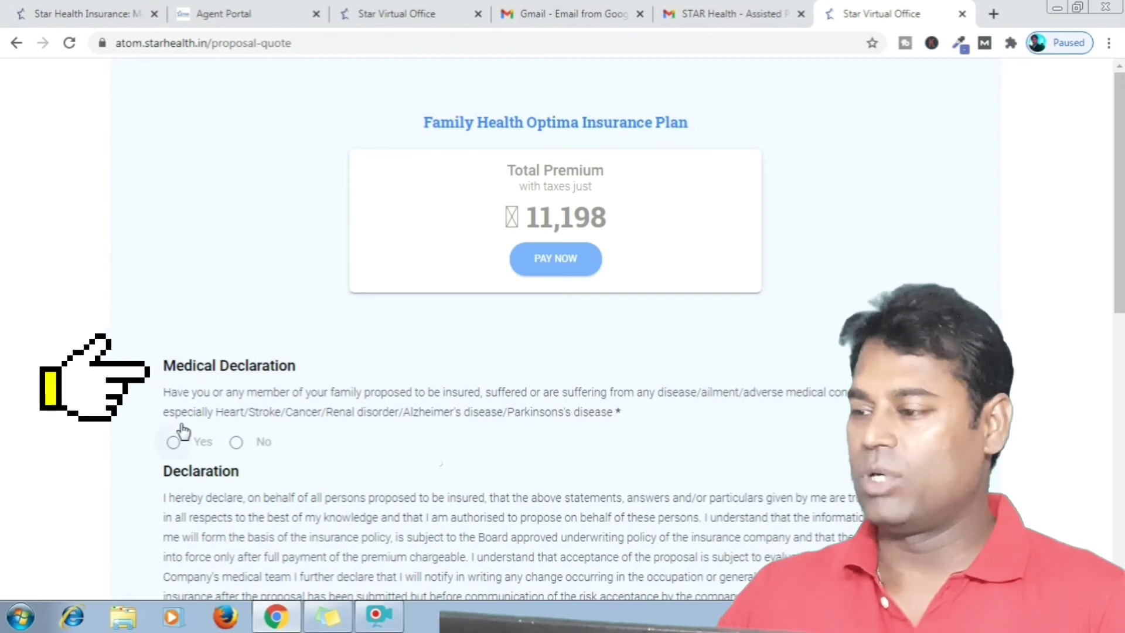
Step: Answer No to the medical declaration, accept the terms and proceed to pay ₹11,198
left_click(237, 444)
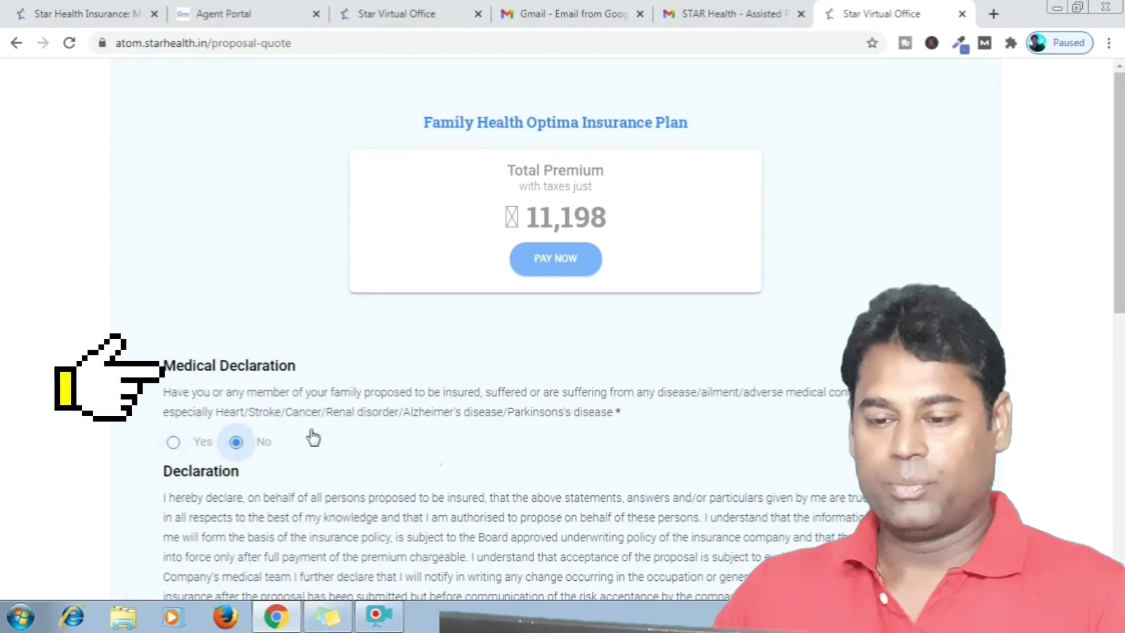
left_click_drag(1119, 196, 1118, 469)
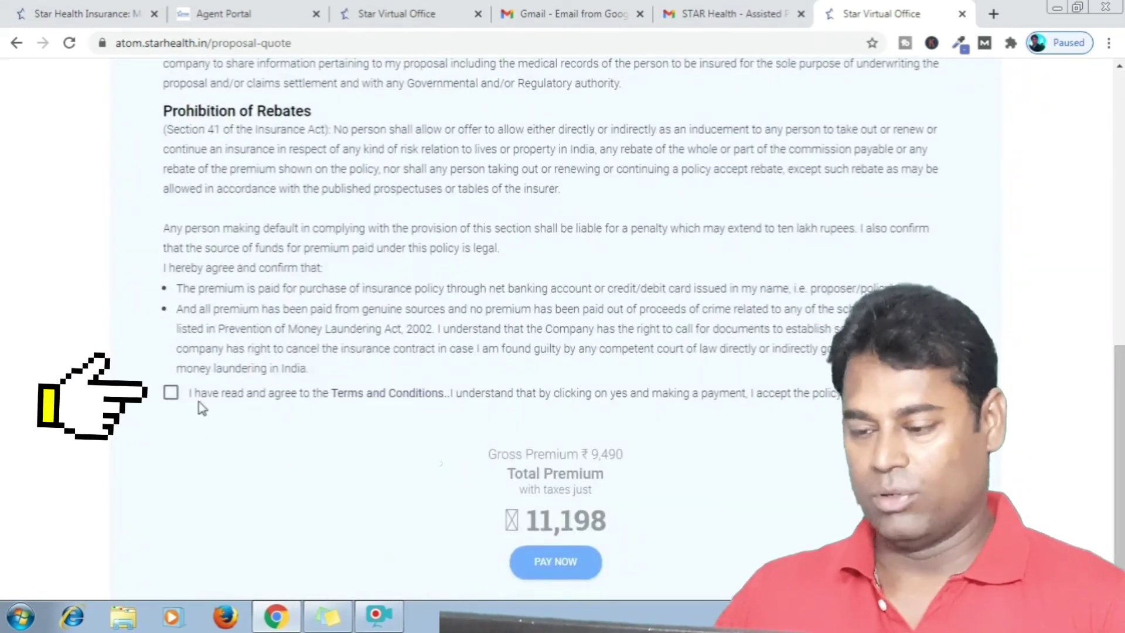
left_click(170, 395)
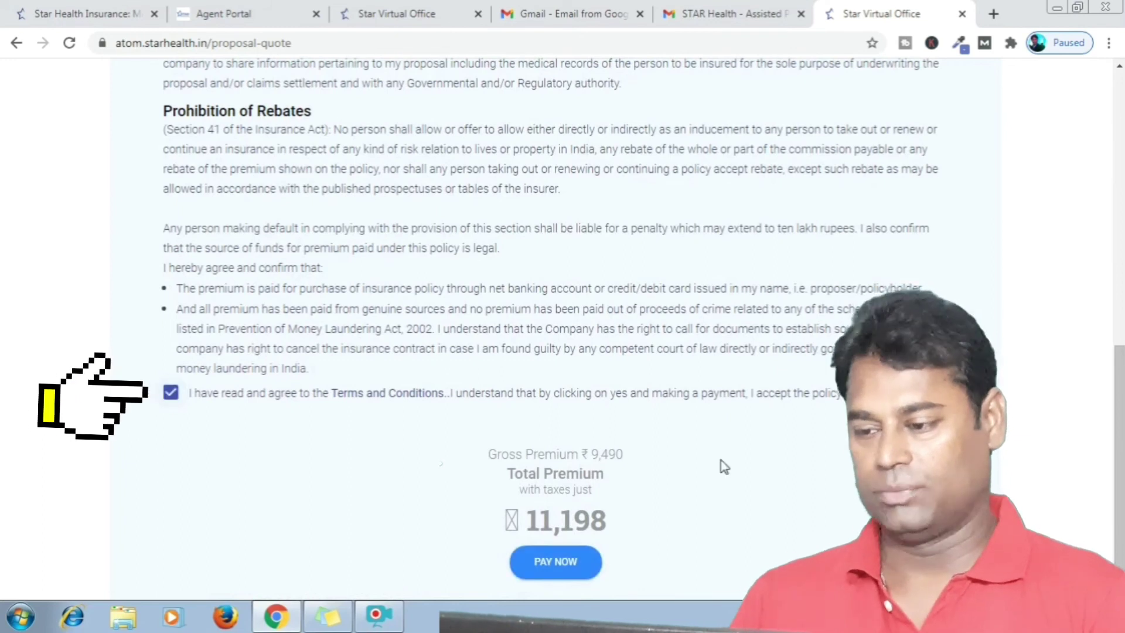
left_click(561, 563)
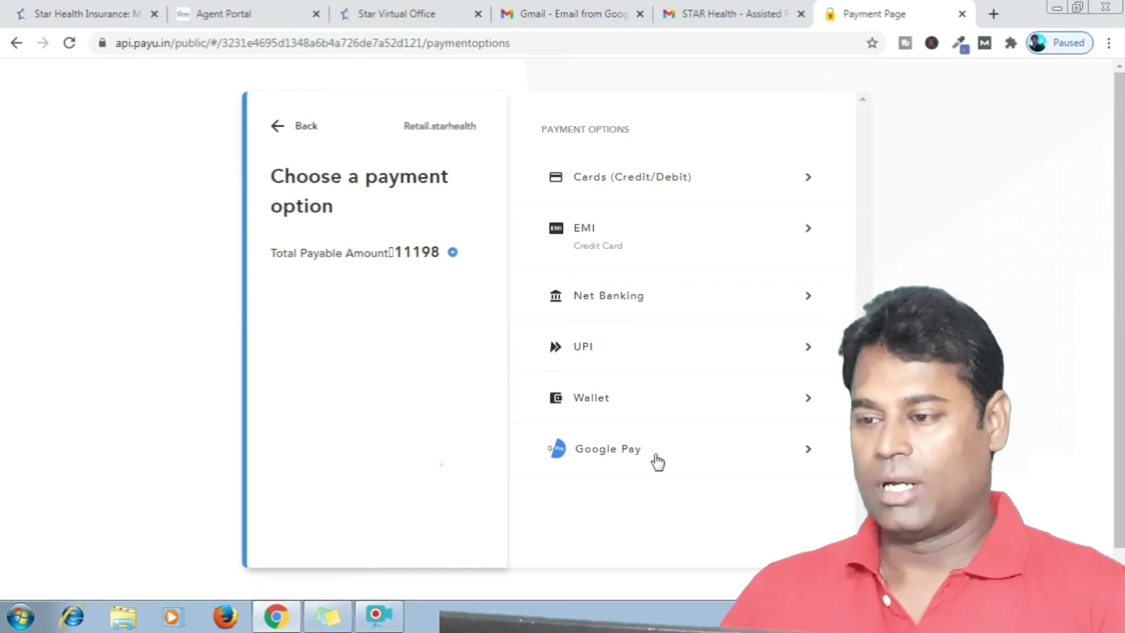
Step: Pay by Cards (Credit/Debit), entering card number, expiry, CVV and name on card, and proceed
left_click(814, 183)
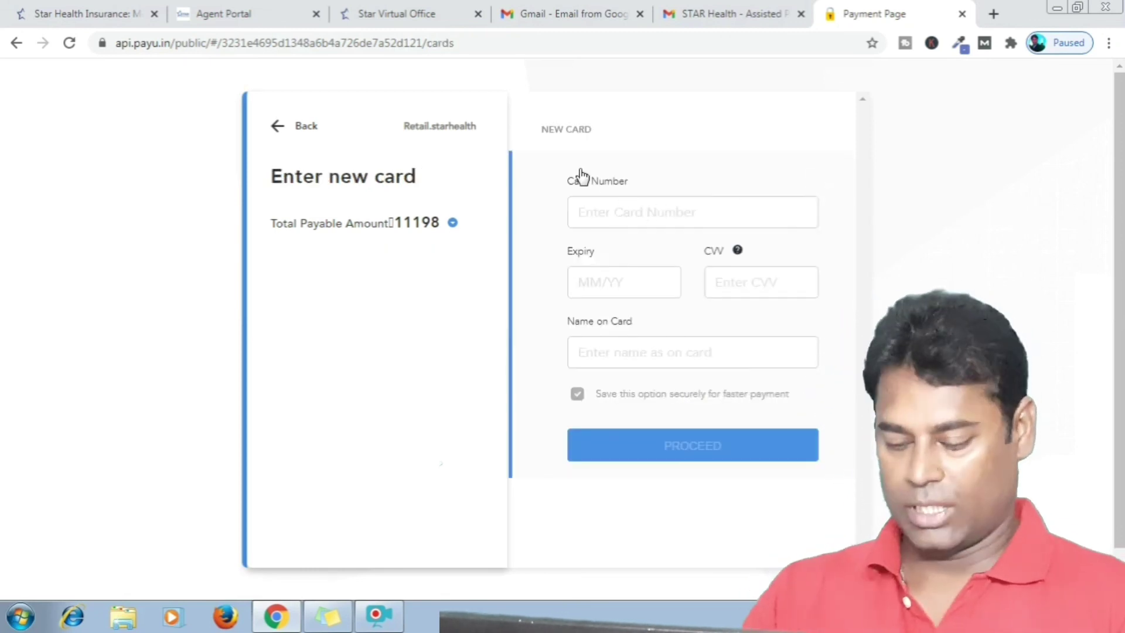
left_click(615, 214)
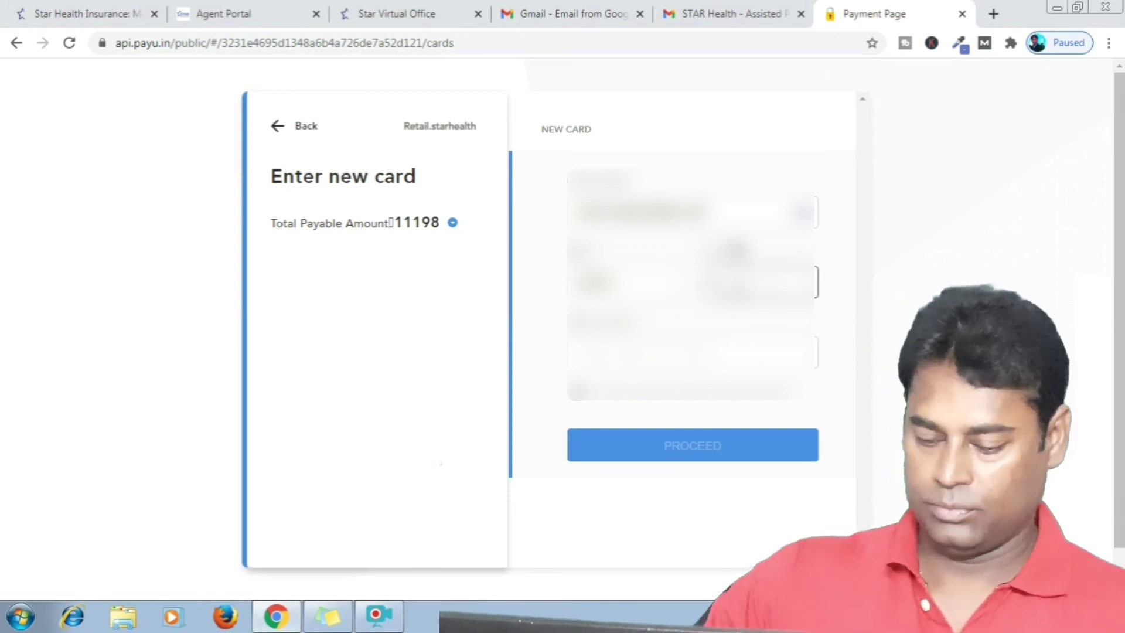
key("Tab")
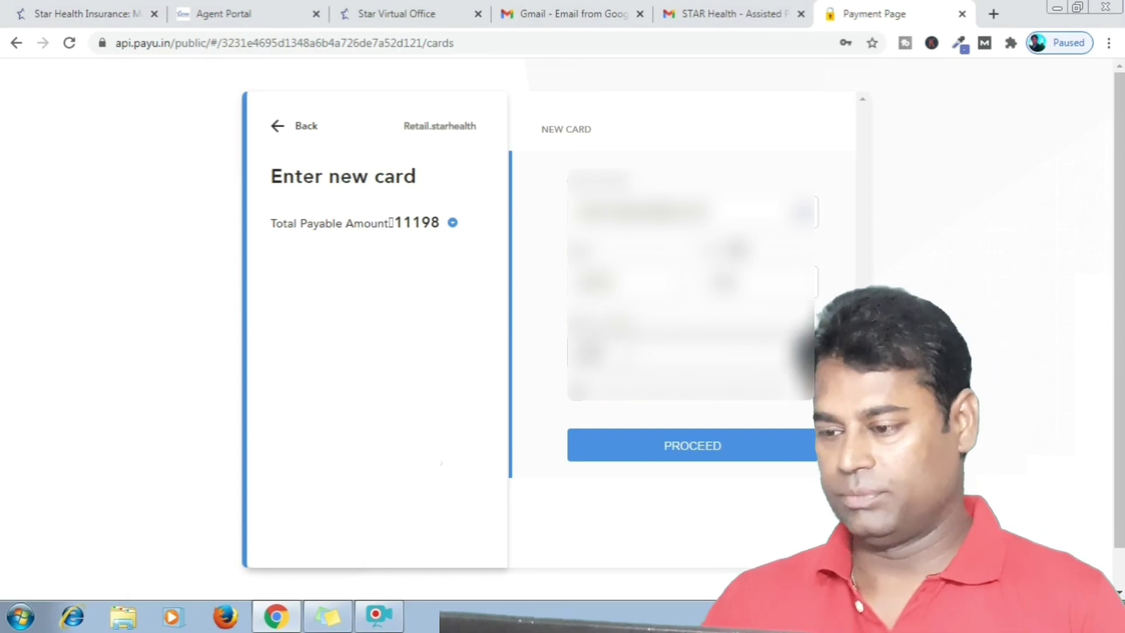
type("xxxxxx")
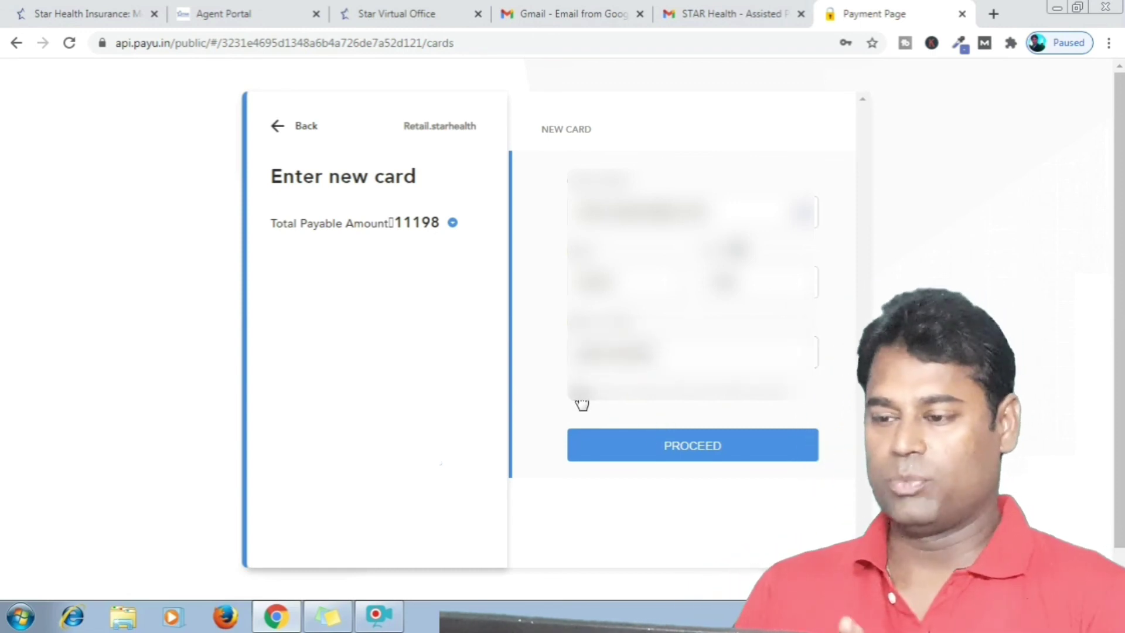
left_click(668, 448)
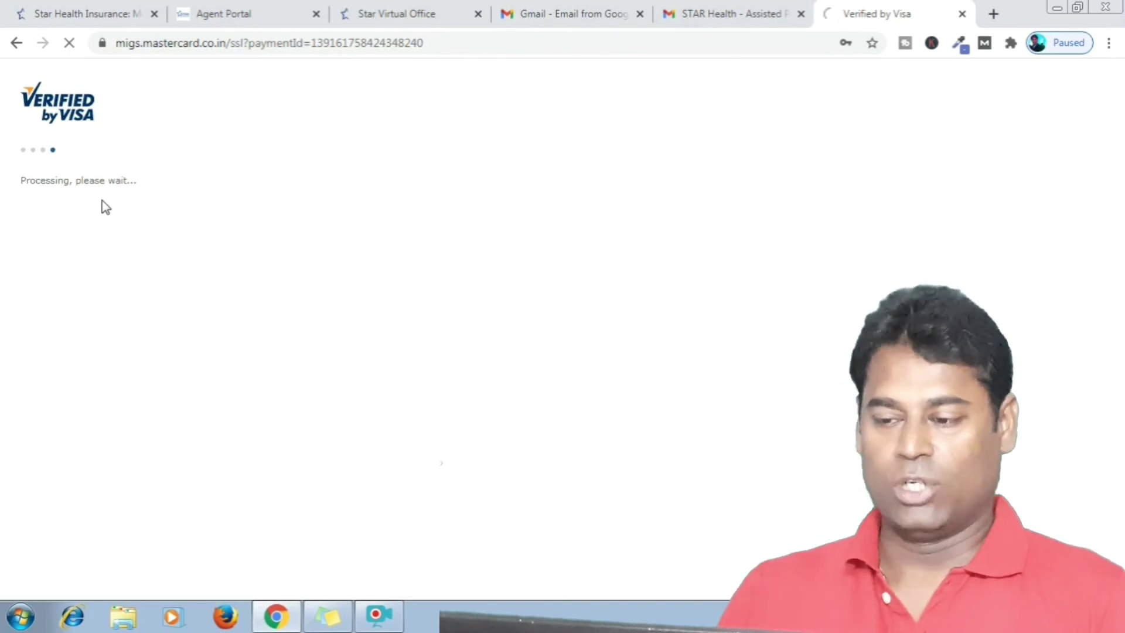
Step: Place the cursor in the empty OTP field on ICICI's Verified by Visa page
left_click(516, 378)
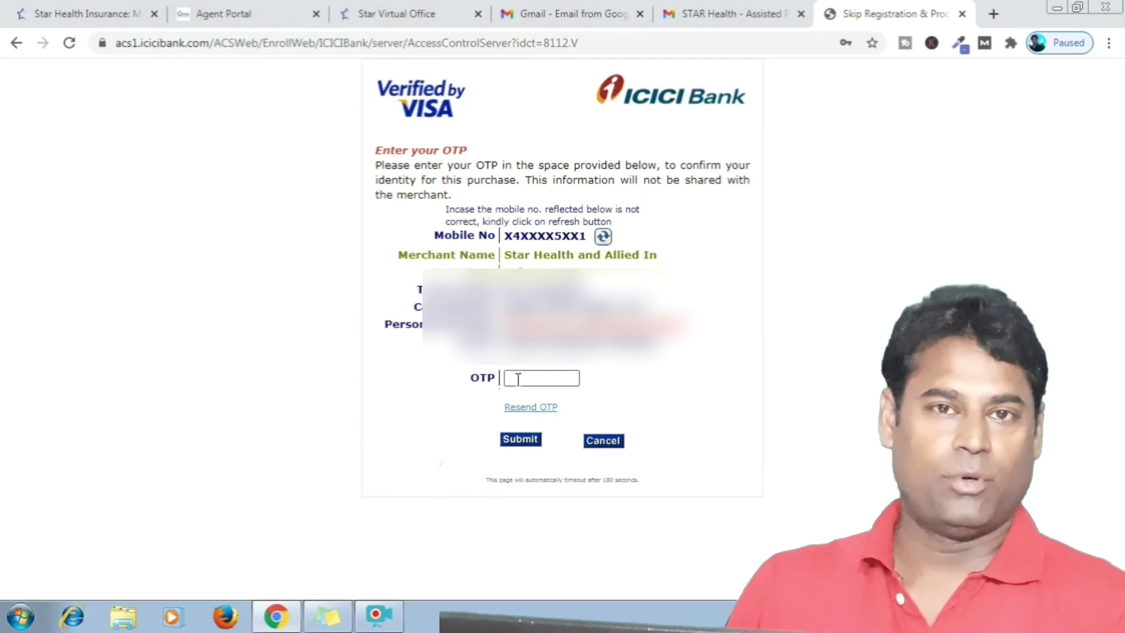
left_click(518, 379)
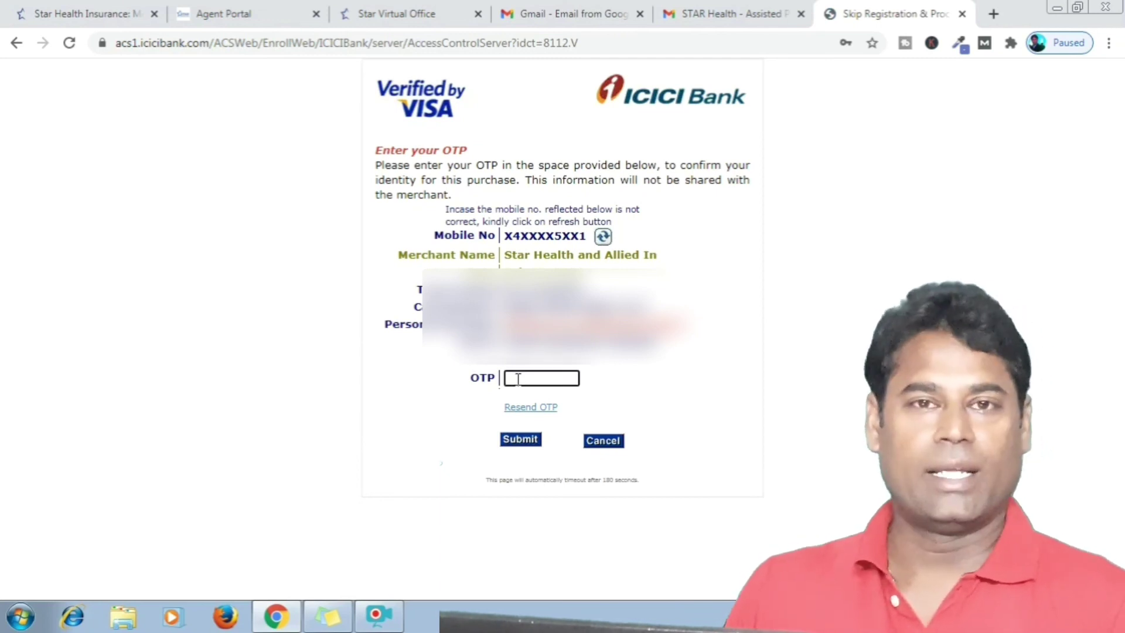